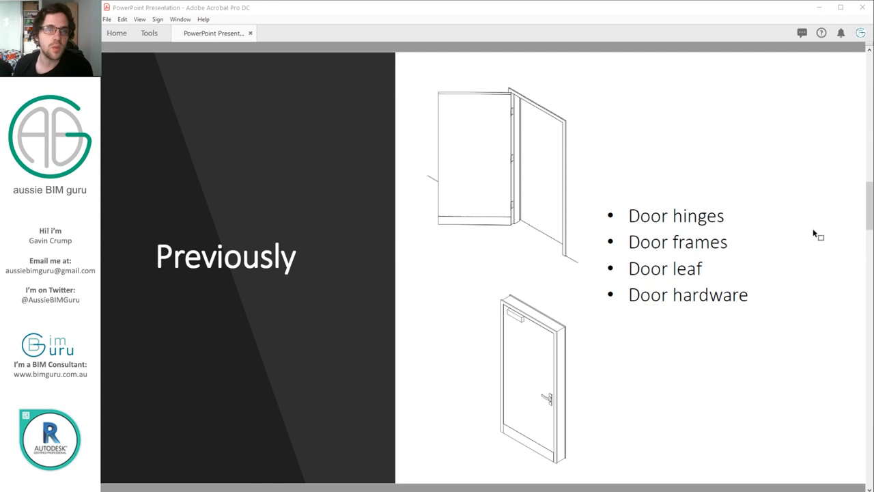
# Page through the presentation to the slide naming Revit 2020, and switch to Revit
pyautogui.press('Right')
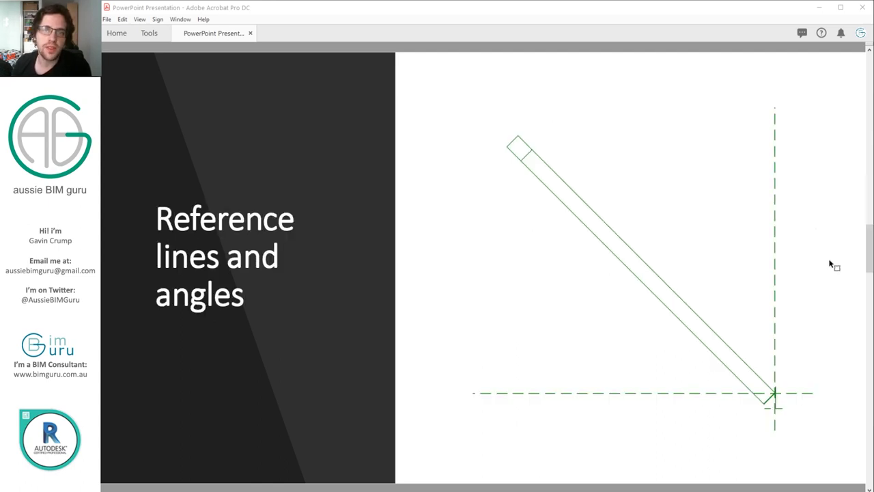
pyautogui.press('Right')
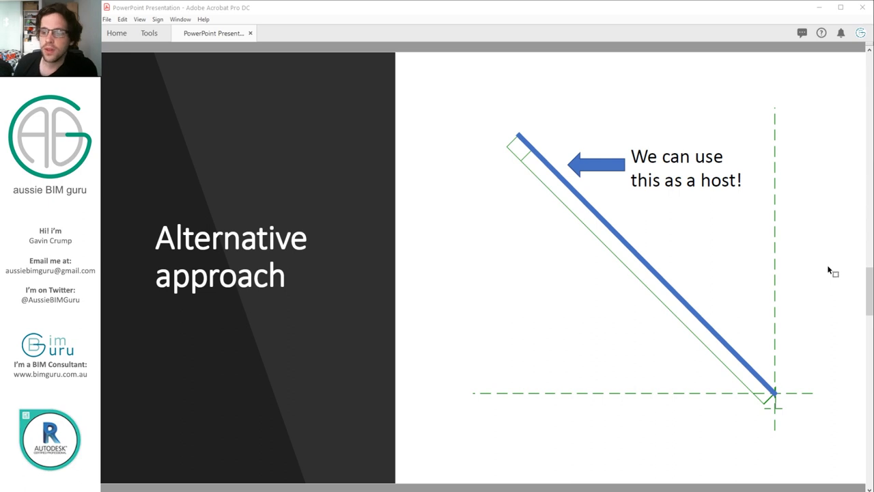
pyautogui.press('Right')
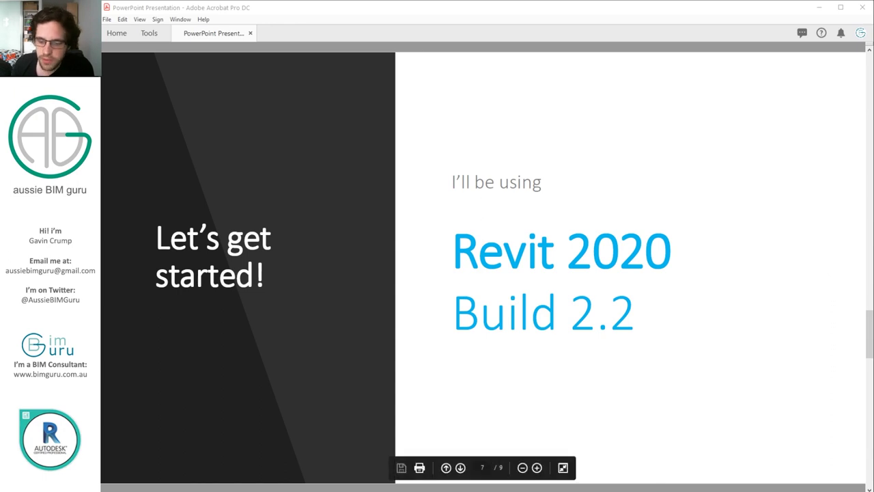
pyautogui.hotkey('alt', 'Tab')
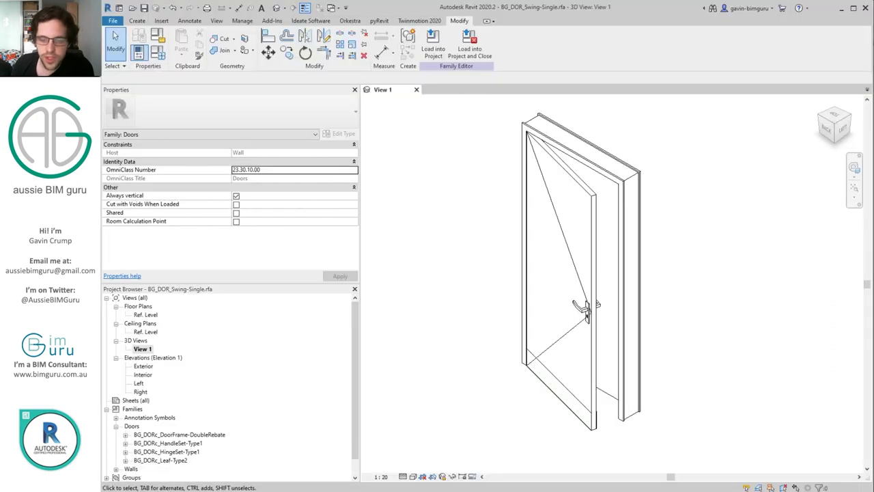
# Examine the nested door leaf and its handle in the 3D view of the finished door
pyautogui.click(593, 198)
pyautogui.click(695, 260)
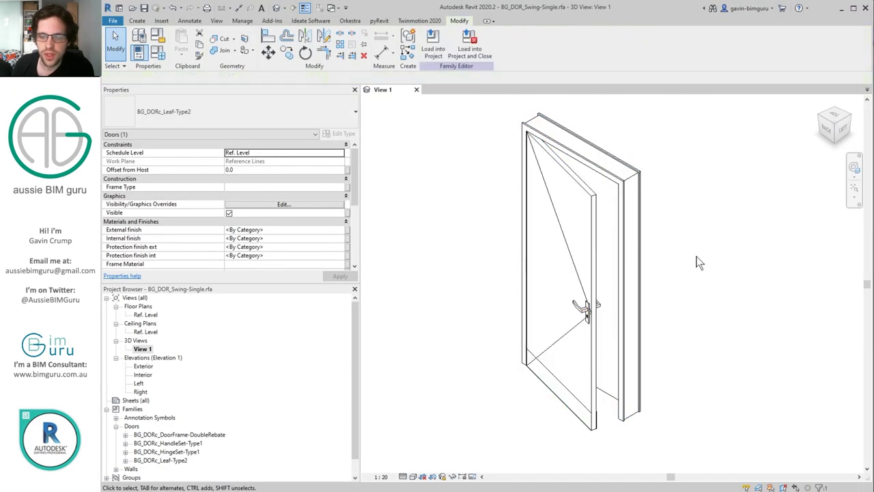
pyautogui.click(581, 315)
pyautogui.click(554, 260)
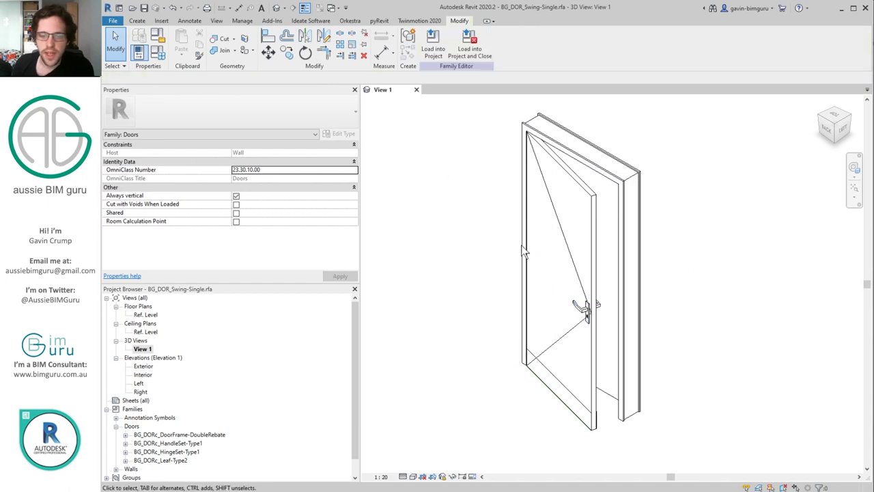
# Set the door family's BG_DIMd_Swing3DAngle1 parameter to 30° and apply it to the model
pyautogui.click(158, 53)
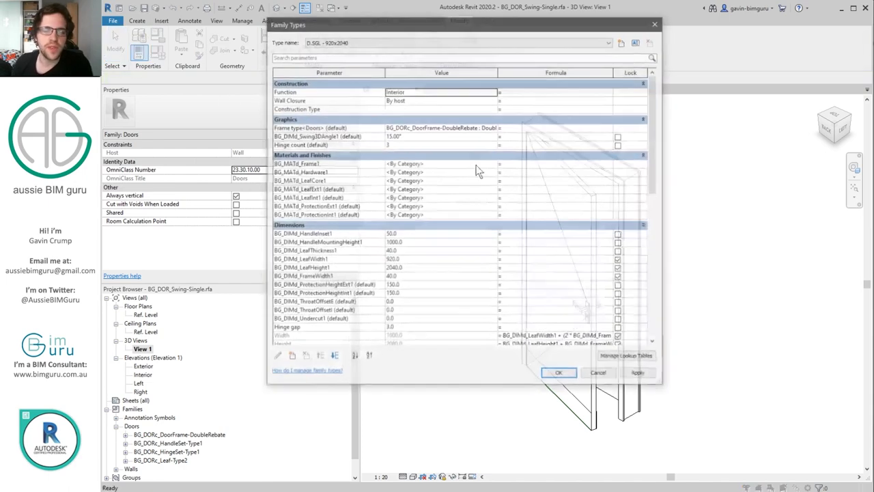
pyautogui.click(419, 137)
pyautogui.write('30')
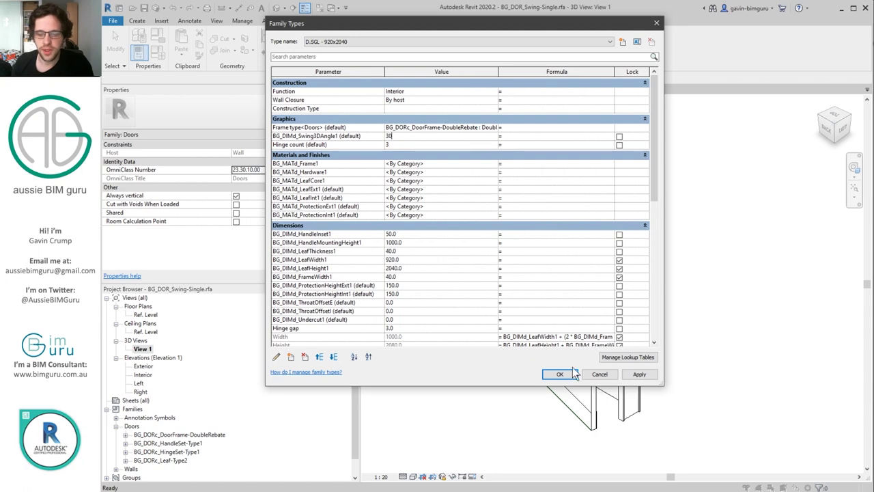
pyautogui.click(560, 373)
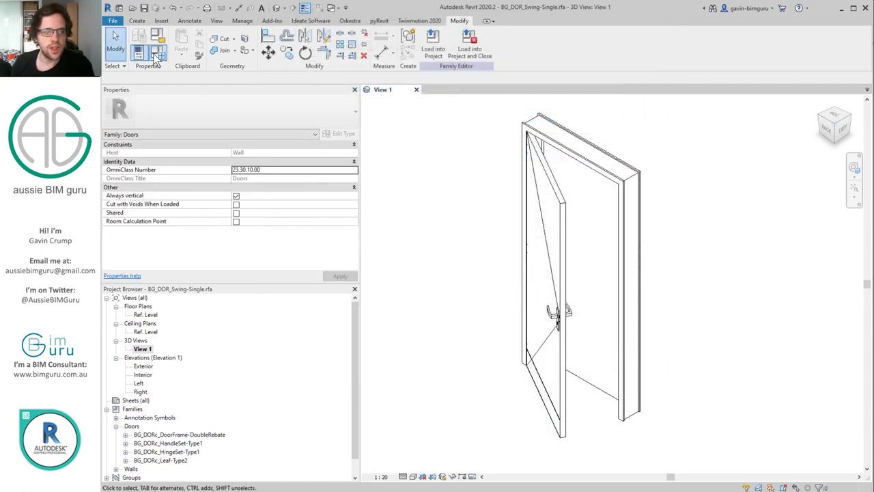
# Set the door family's BG_DIMd_LeafWidth1 parameter to 1020 and apply it to the model
pyautogui.click(158, 52)
pyautogui.click(413, 260)
pyautogui.write('1020')
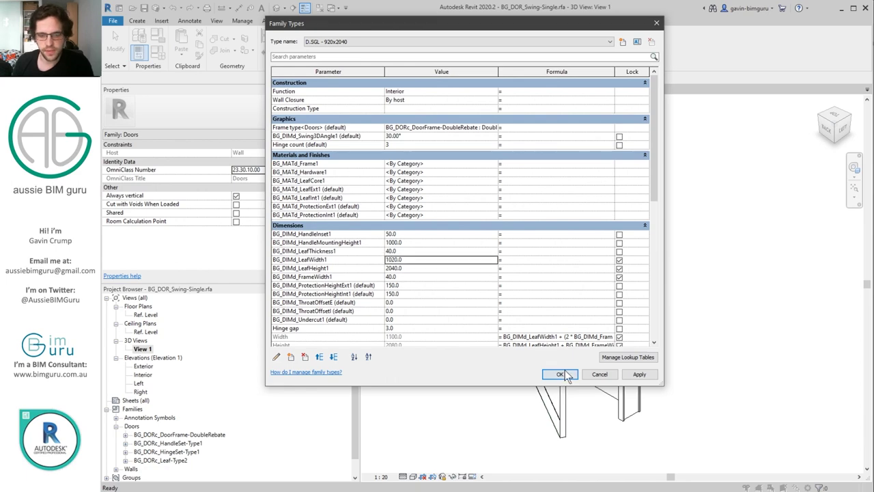
pyautogui.click(559, 373)
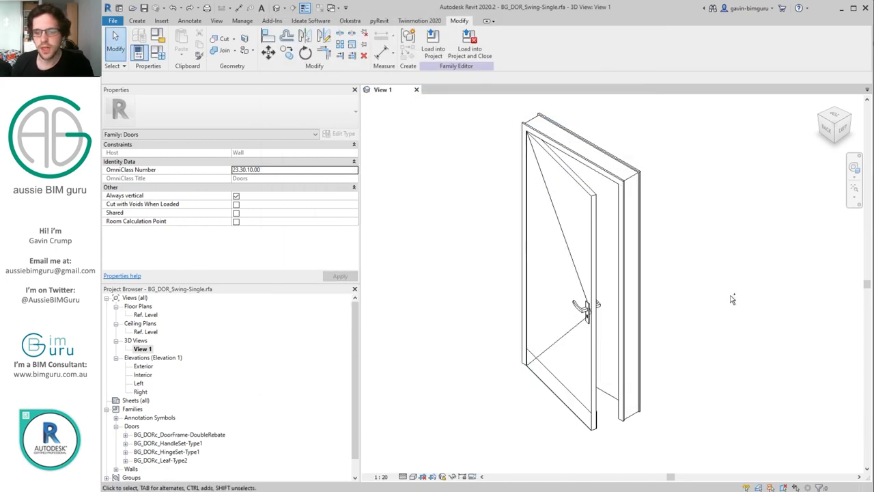
# Open the Ref. Level floor plan and examine the angled door leaf
pyautogui.doubleClick(146, 315)
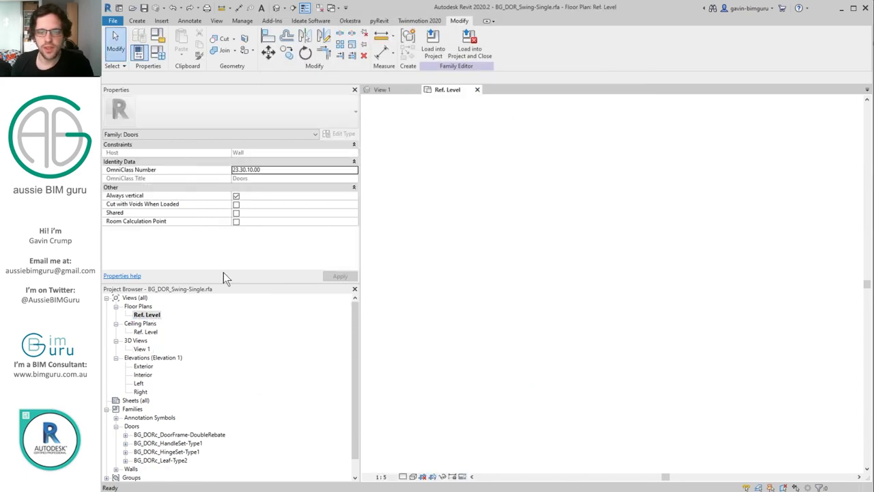
pyautogui.scroll(4, 576, 272)
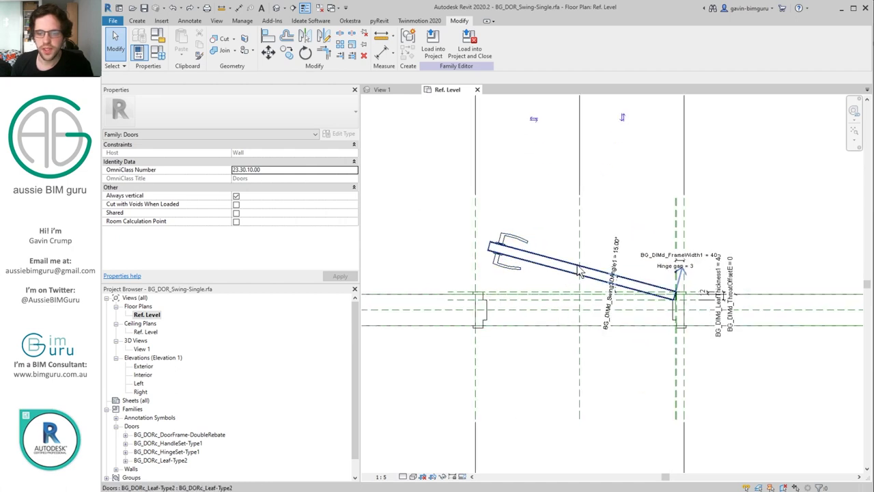
pyautogui.click(575, 272)
pyautogui.click(530, 164)
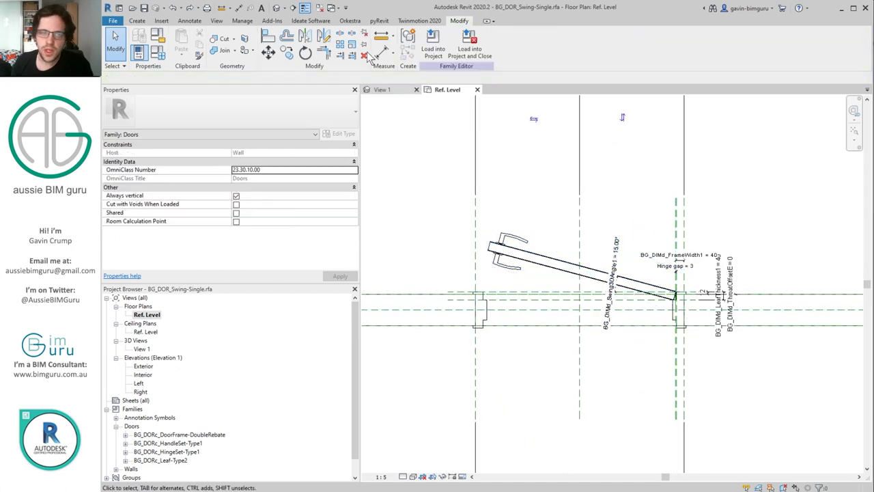
# Close the inactive views and the finished BG_DOR_Swing-Single door family
pyautogui.click(321, 8)
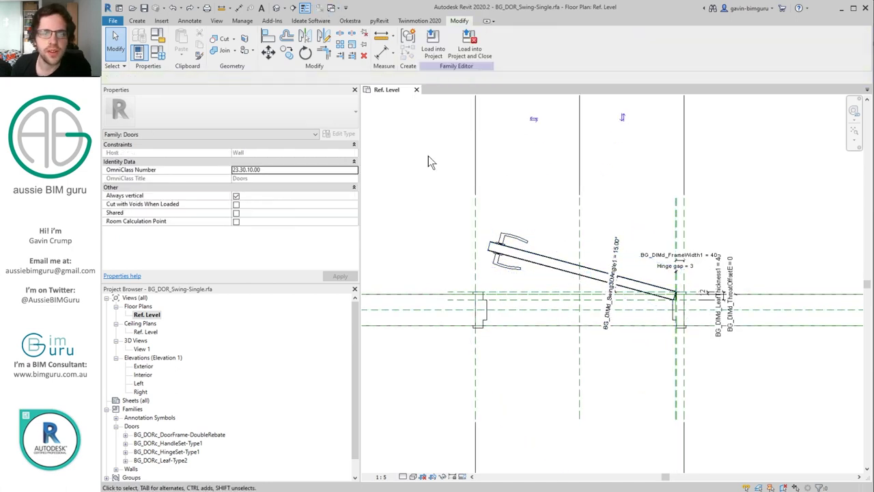
pyautogui.click(417, 89)
pyautogui.click(410, 258)
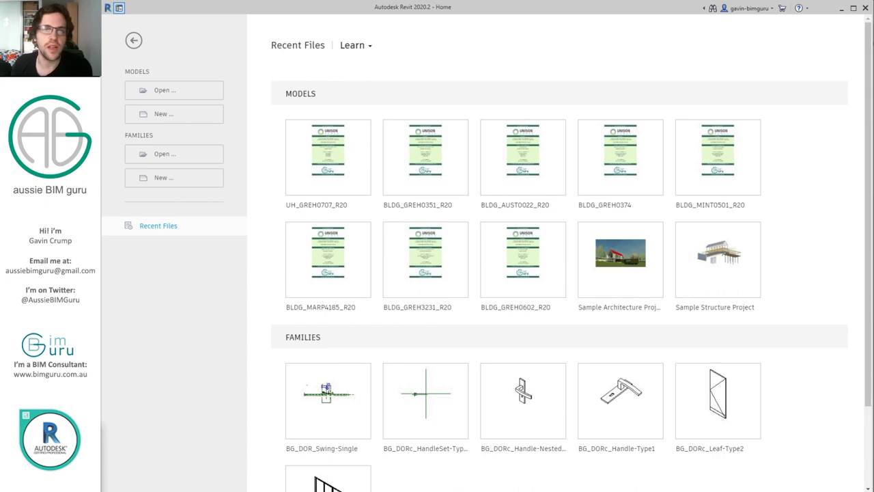
# Switch to File Explorer and open BG_DOR_Swing-Single.rfa from the Content folder's Doors subfolder
pyautogui.hotkey('alt', 'Tab')
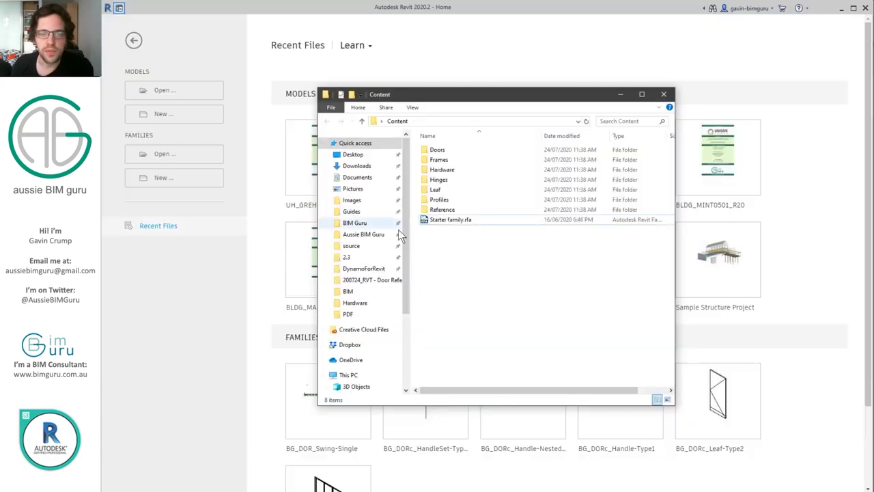
pyautogui.doubleClick(439, 150)
pyautogui.click(466, 158)
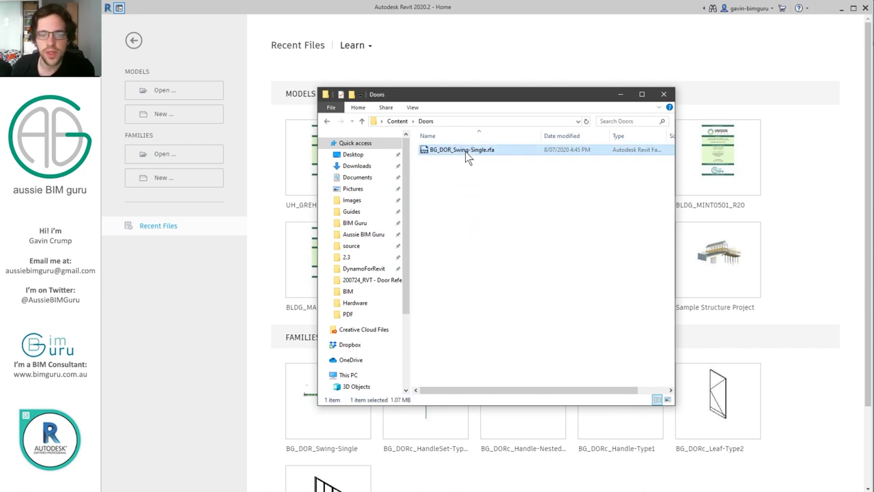
pyautogui.doubleClick(465, 151)
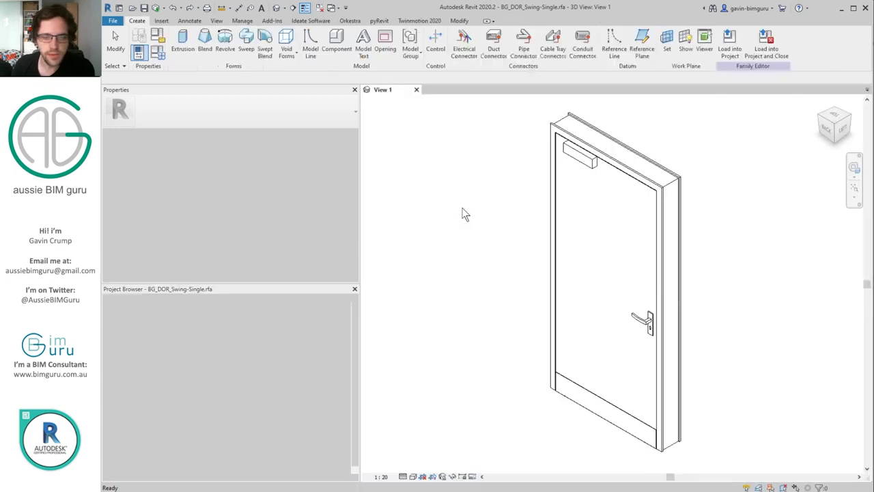
# Inspect the door's leaf in the 3D view and locate the nested BG_DORc_Leaf-Type1 family
pyautogui.click(595, 171)
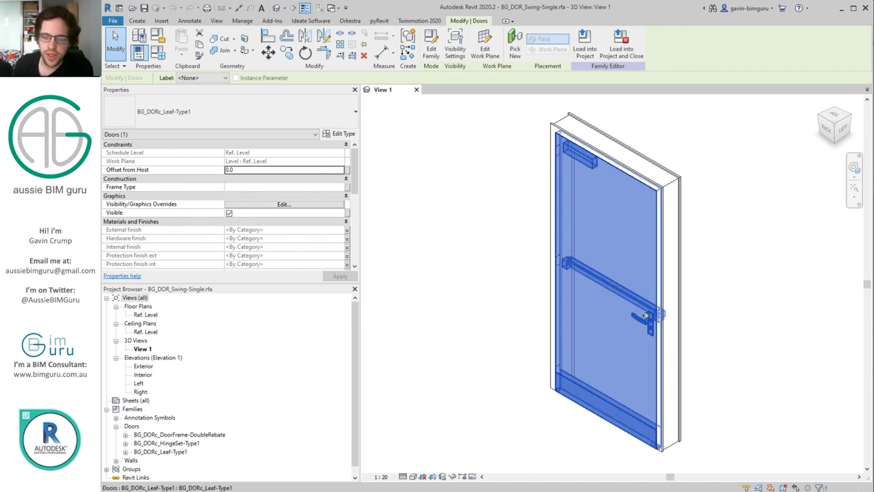
pyautogui.click(724, 267)
pyautogui.click(240, 405)
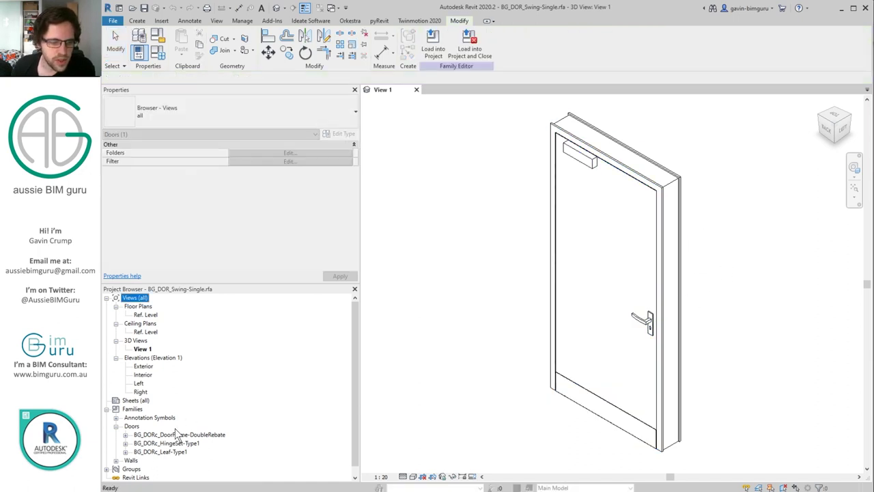
pyautogui.click(162, 451)
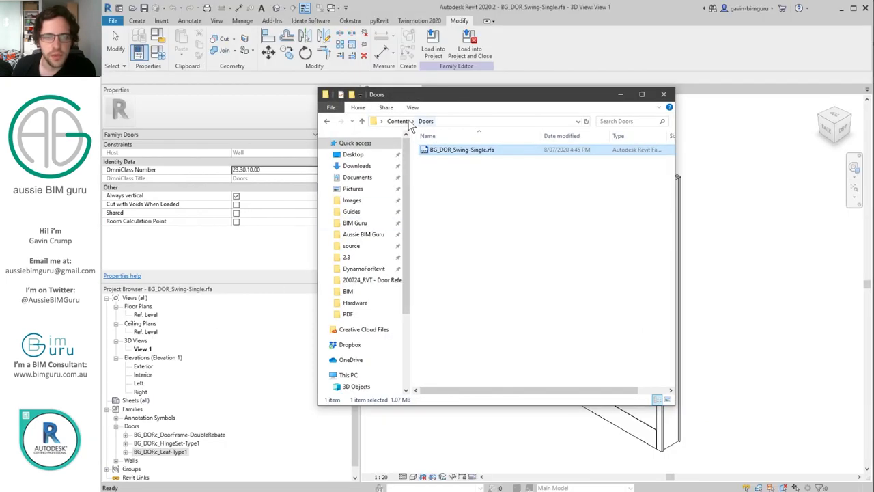
# Open BG_DORc_Leaf-Type1.rfa from the Content folder's Leaf subfolder
pyautogui.click(403, 121)
pyautogui.doubleClick(448, 193)
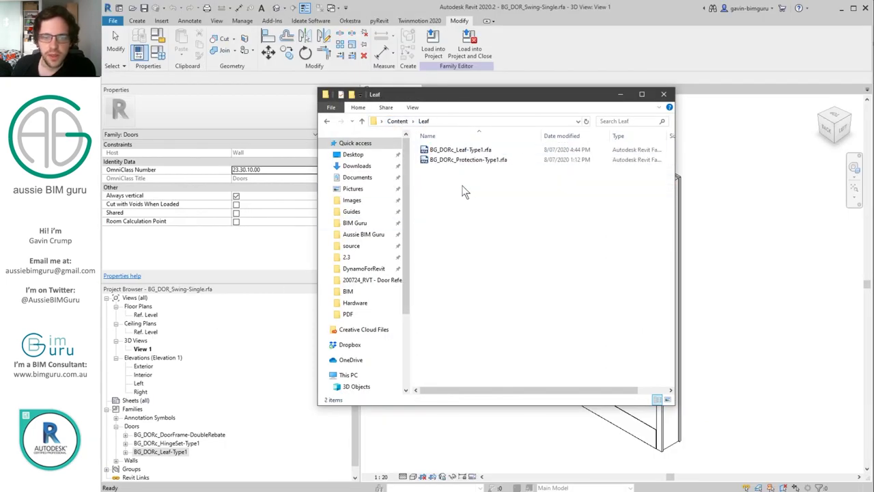
pyautogui.click(478, 153)
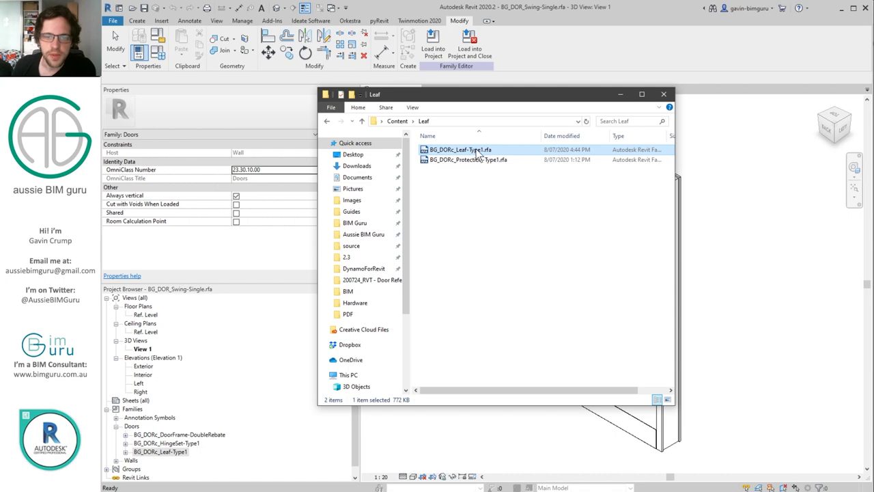
pyautogui.doubleClick(479, 152)
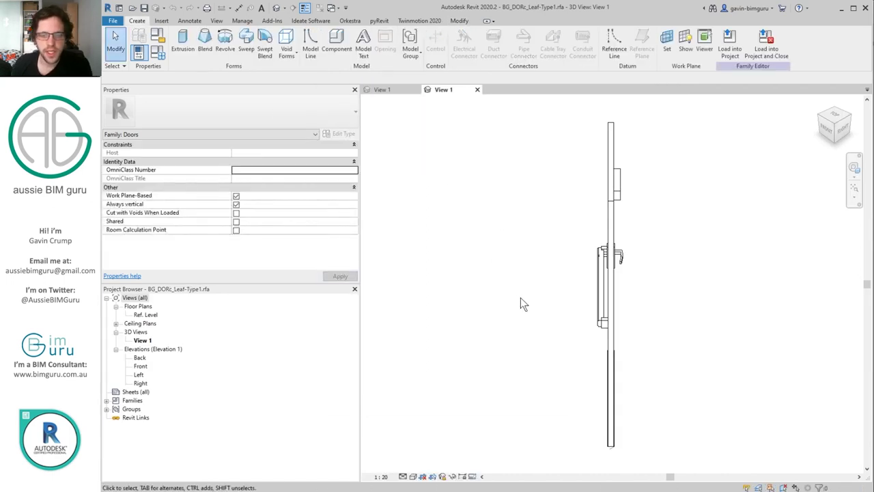
# Open the default 3D view of the leaf family and examine its handle, panel and Handle inset dimension
pyautogui.click(276, 7)
pyautogui.keyDown('shift'); pyautogui.moveTo(635, 225); pyautogui.dragTo(615, 252, button='middle'); pyautogui.keyUp('shift')
pyautogui.click(594, 265)
pyautogui.press('Escape')
pyautogui.keyDown('shift'); pyautogui.moveTo(594, 261); pyautogui.dragTo(603, 272, button='middle'); pyautogui.keyUp('shift')
pyautogui.click(604, 272)
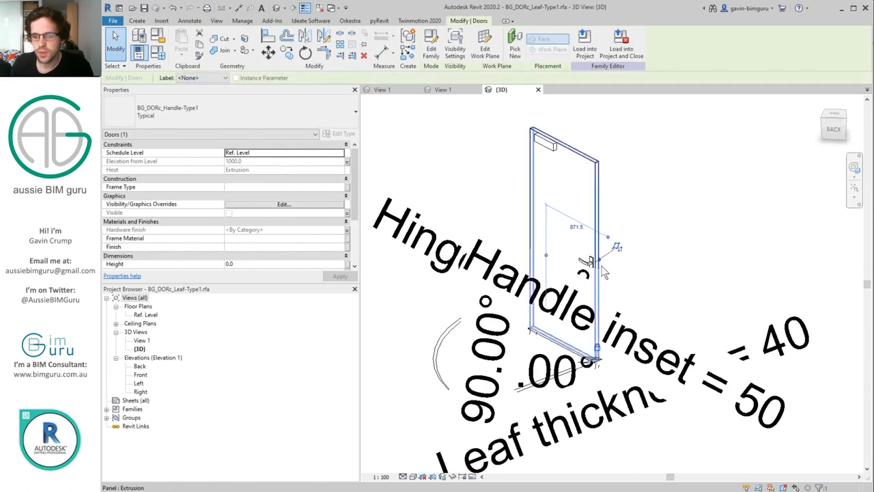
pyautogui.press('Escape')
pyautogui.click(600, 167)
pyautogui.press('Escape')
pyautogui.click(718, 311)
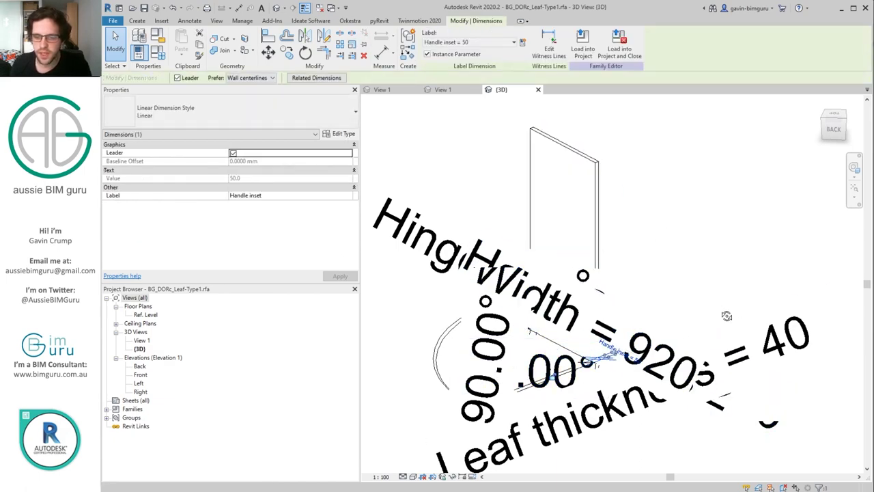
# Delete the dimensions, invisible lines and reference lines from the leaf family in 3D, filtering the doors out of the selection
pyautogui.keyDown('shift'); pyautogui.moveTo(722, 313); pyautogui.dragTo(542, 314, button='middle'); pyautogui.keyUp('shift')
pyautogui.scroll(-2, 542, 314)
pyautogui.press('Escape')
pyautogui.moveTo(417, 229); pyautogui.dragTo(864, 474)
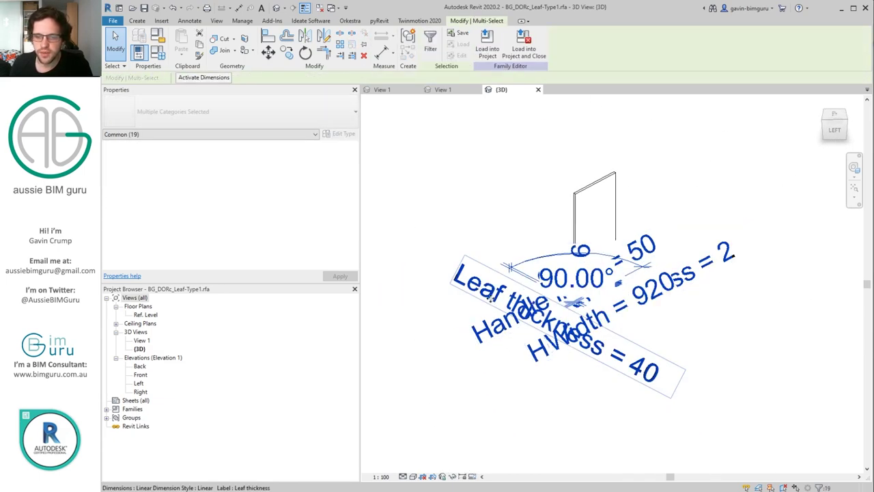
pyautogui.click(429, 48)
pyautogui.click(169, 144)
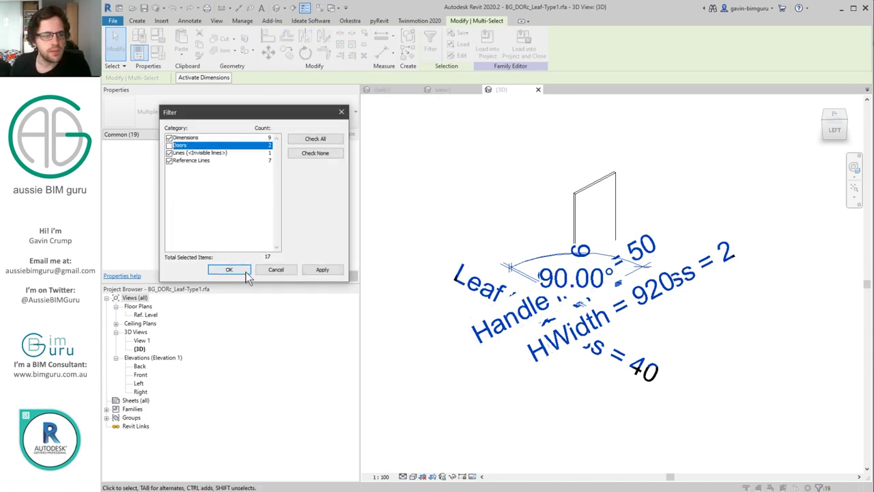
pyautogui.click(230, 270)
pyautogui.press('Delete')
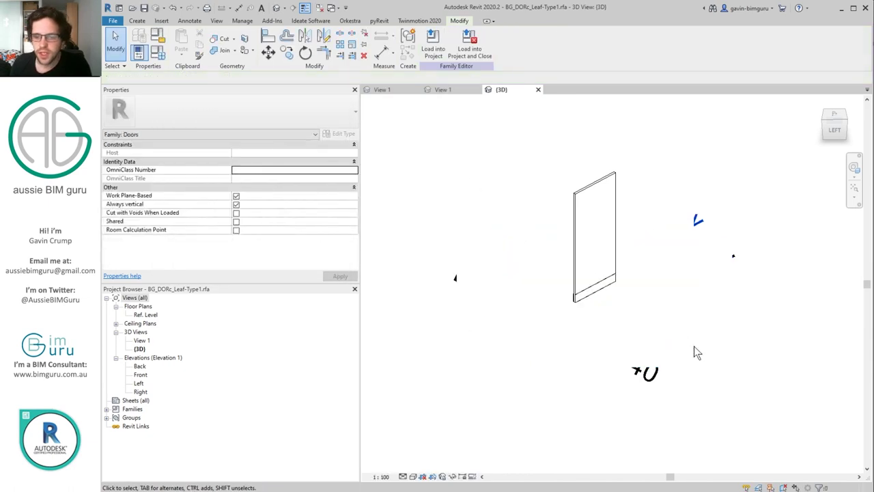
pyautogui.scroll(-2, 632, 328)
# Delete the reference planes and dimensions from the Ref. Level plan, filtering the doors and panel out of the selection
pyautogui.doubleClick(146, 315)
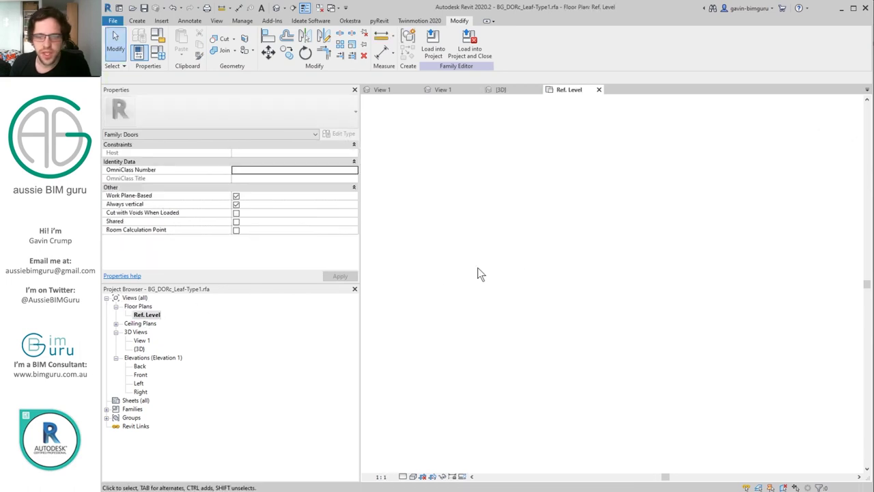
pyautogui.moveTo(731, 356); pyautogui.dragTo(445, 147)
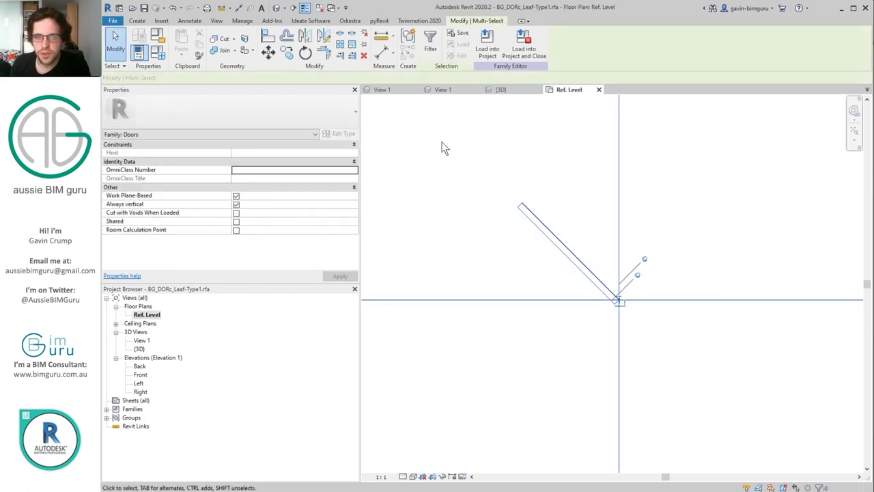
pyautogui.click(430, 42)
pyautogui.click(314, 153)
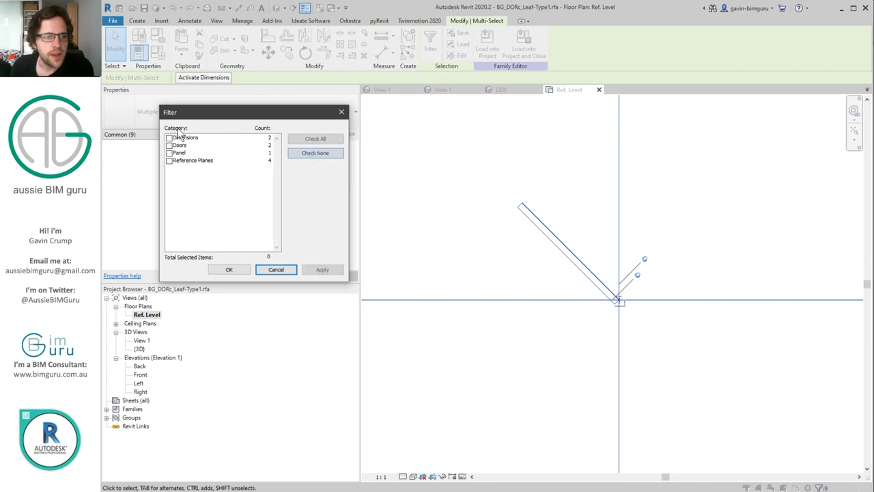
pyautogui.click(170, 161)
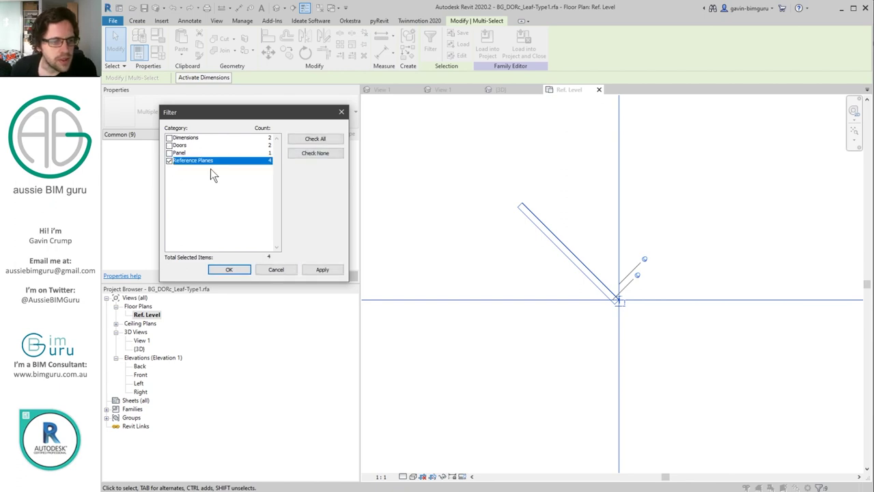
pyautogui.click(169, 160)
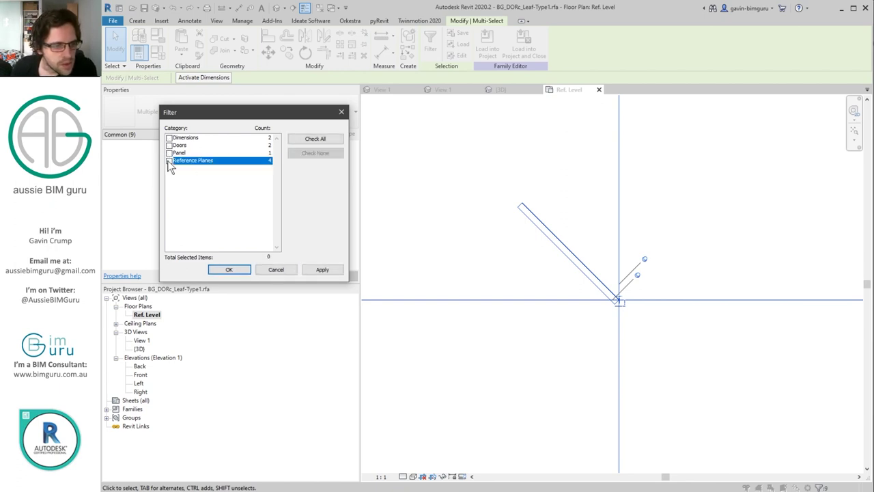
pyautogui.click(169, 160)
pyautogui.click(169, 138)
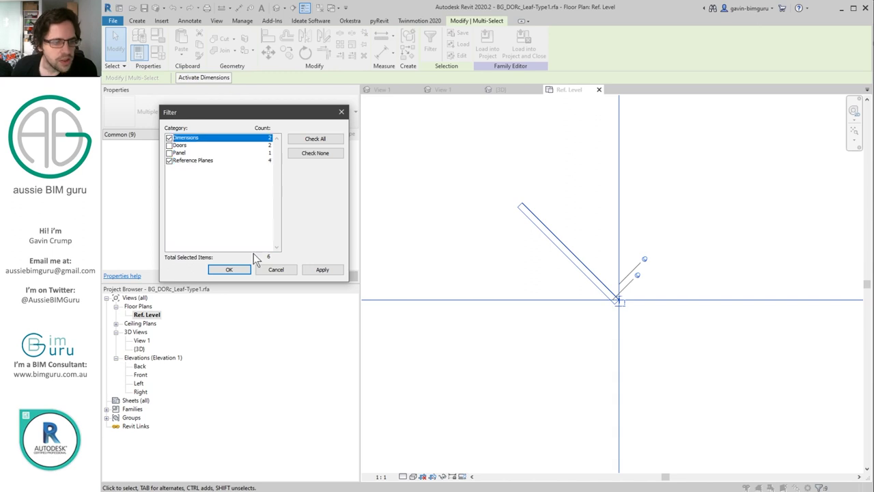
pyautogui.click(239, 269)
pyautogui.press('Delete')
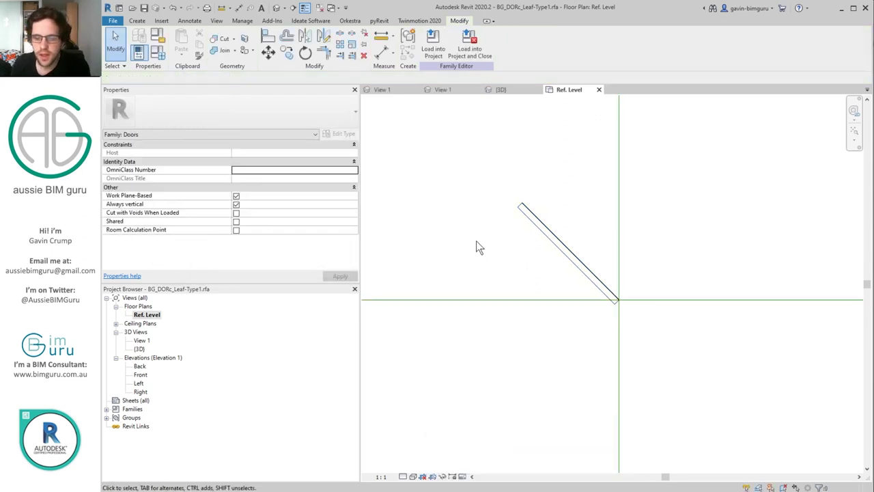
# Rotate the leaf panel and both protection plates 45° about the hinge corner so they lie horizontally in plan
pyautogui.moveTo(477, 179); pyautogui.dragTo(751, 379)
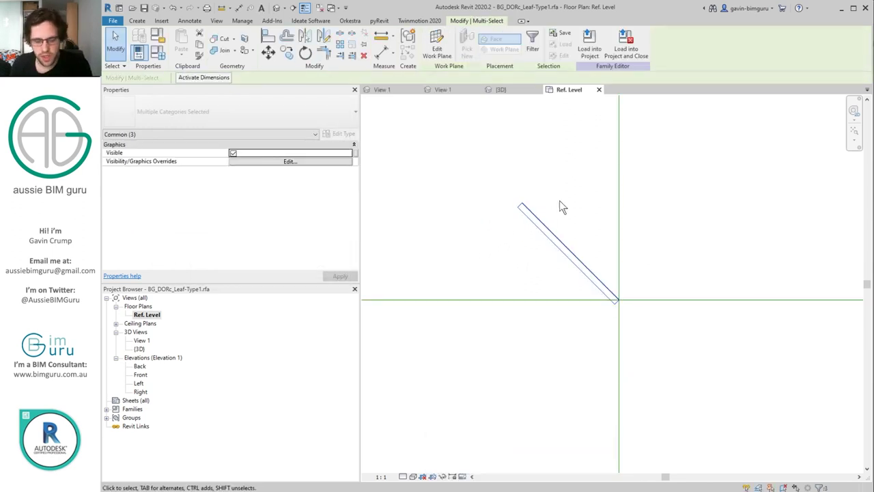
pyautogui.press('r')
pyautogui.press('o')
pyautogui.scroll(4, 635, 294)
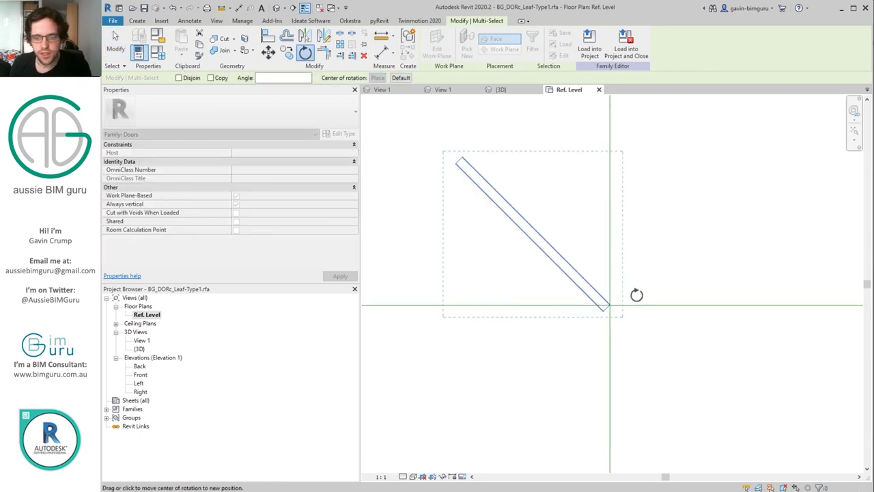
pyautogui.scroll(3, 600, 315)
pyautogui.press('space')
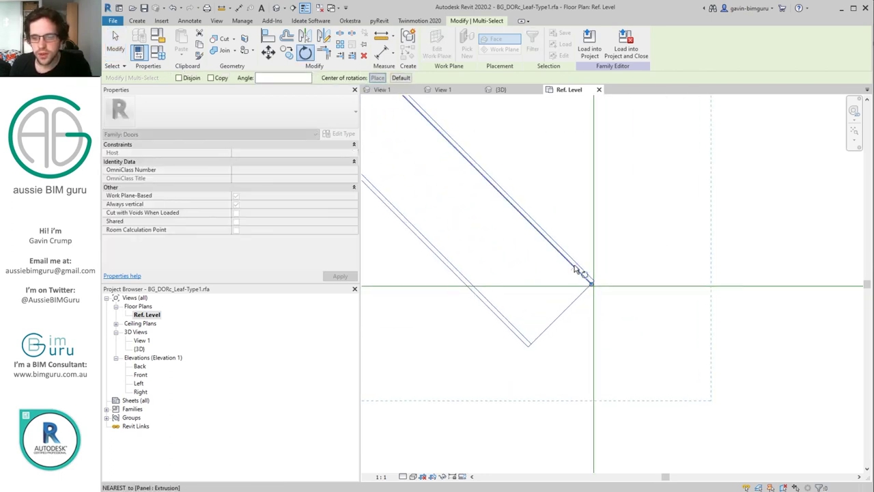
pyautogui.click(565, 259)
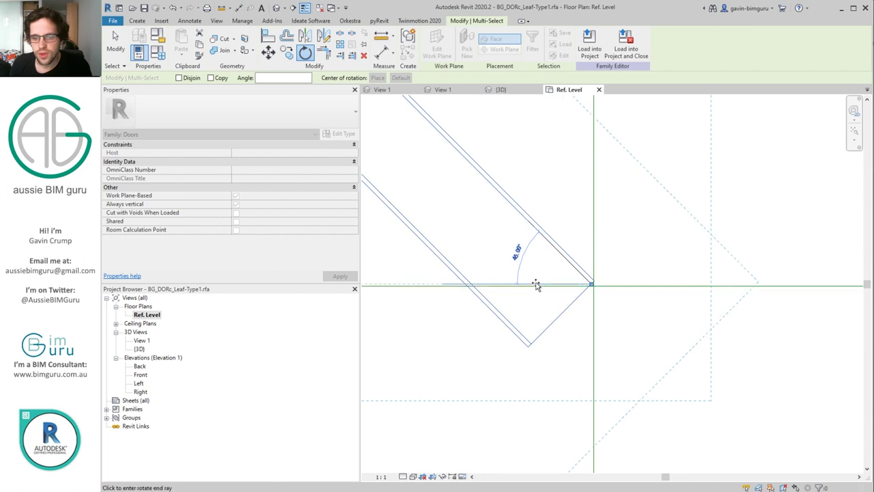
pyautogui.click(536, 285)
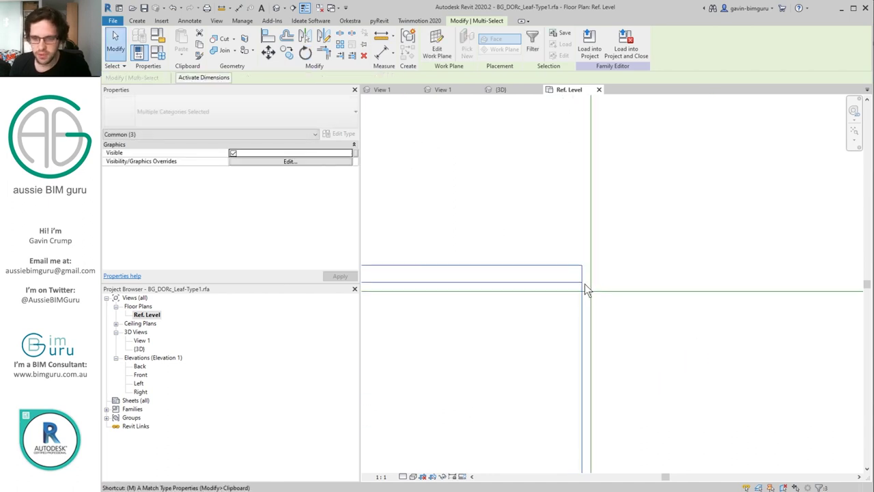
# Move the leaf so the panel's hinge-side corner sits on the reference plane intersection, and check the protection plate in View 1
pyautogui.press('m')
pyautogui.press('v')
pyautogui.click(581, 283)
pyautogui.click(591, 291)
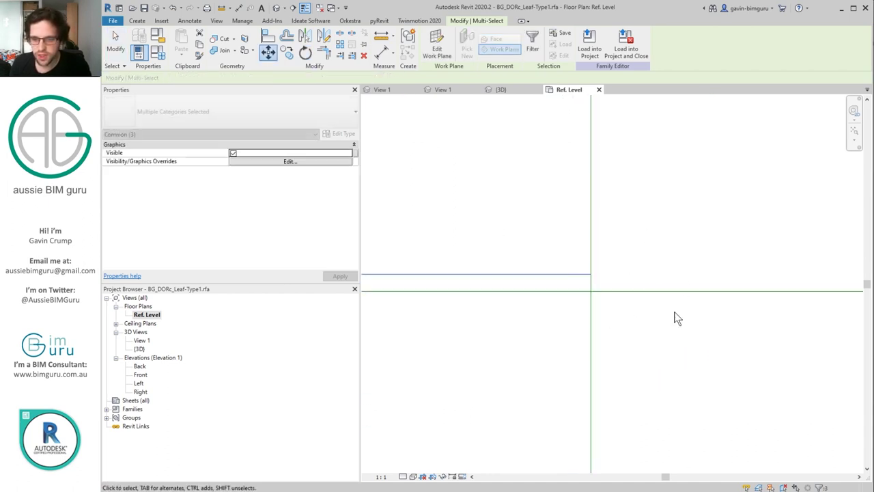
pyautogui.click(661, 247)
pyautogui.scroll(-2, 661, 247)
pyautogui.scroll(2, 642, 273)
pyautogui.moveTo(638, 273); pyautogui.dragTo(724, 250, button='middle')
pyautogui.doubleClick(142, 340)
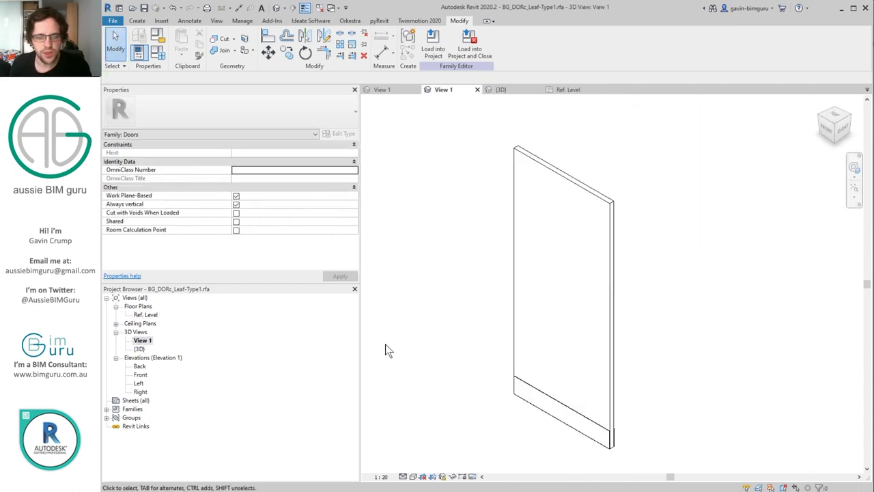
pyautogui.click(522, 389)
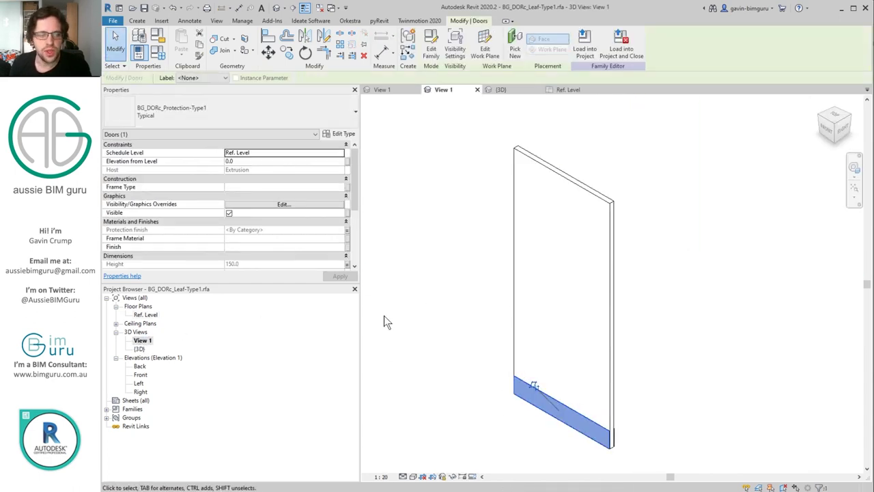
# Draw a vertical reference plane just beyond the leaf's free end in the Ref. Level plan
pyautogui.doubleClick(145, 315)
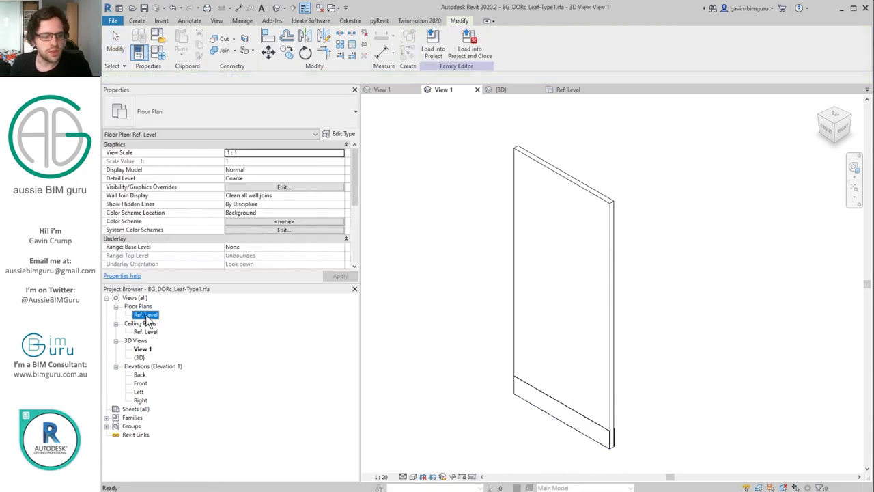
pyautogui.click(504, 283)
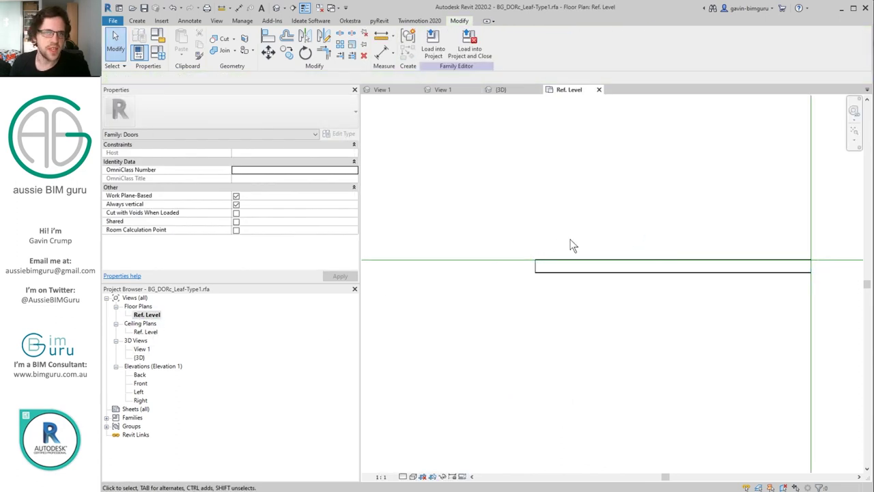
pyautogui.press('r')
pyautogui.press('p')
pyautogui.click(513, 222)
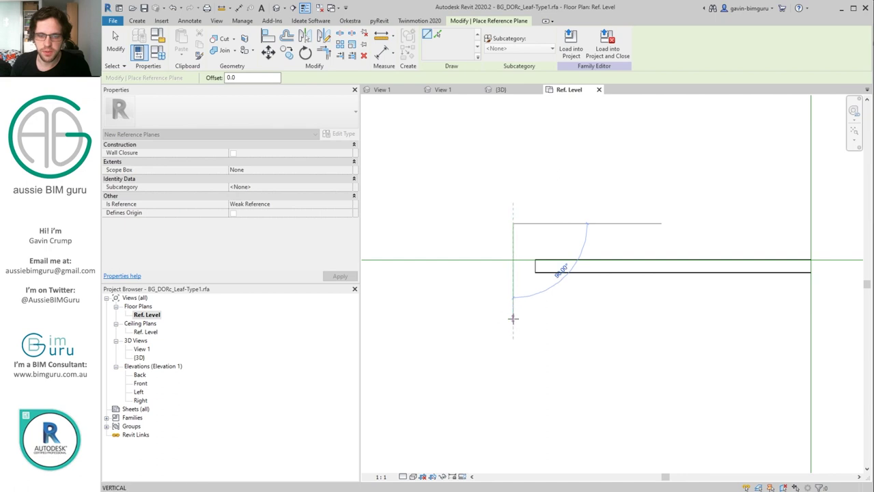
pyautogui.click(513, 319)
# Dimension between the new vertical reference plane and the hinge-side plane, labelling it with the Width parameter
pyautogui.press('d')
pyautogui.press('i')
pyautogui.scroll(-2, 517, 236)
pyautogui.click(513, 237)
pyautogui.click(739, 241)
pyautogui.click(690, 234)
pyautogui.press('Escape')
pyautogui.click(463, 41)
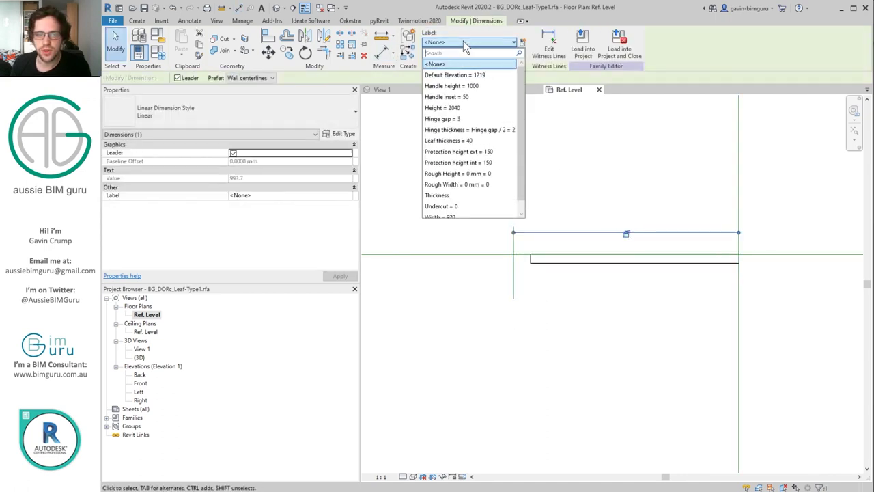
pyautogui.scroll(-1, 464, 191)
pyautogui.click(448, 206)
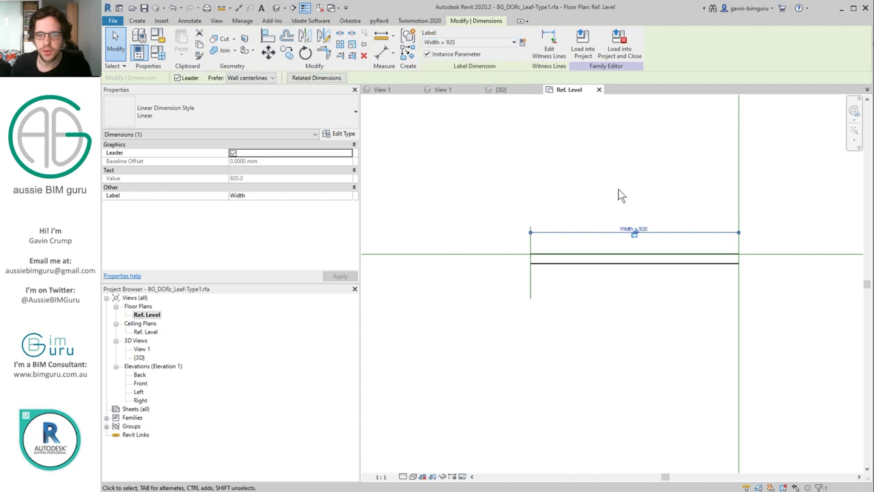
pyautogui.press('Escape')
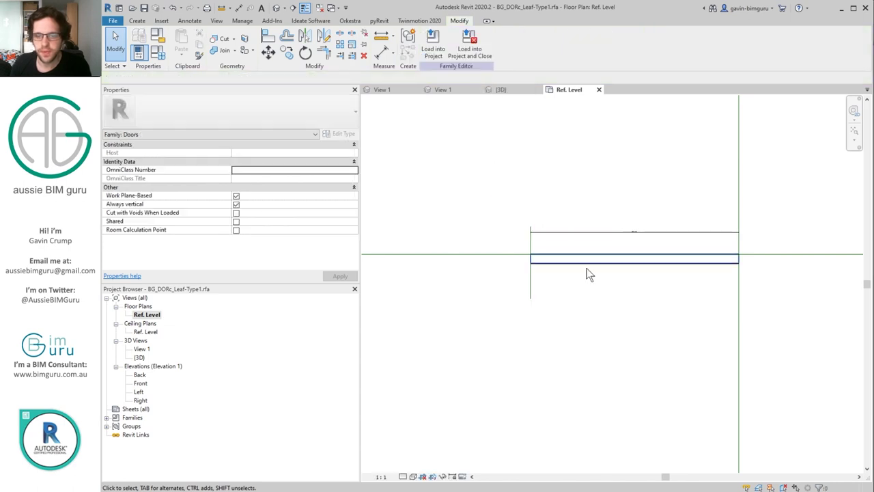
# Draw a horizontal reference plane just below the leaf, spanning its full width
pyautogui.press('r')
pyautogui.press('p')
pyautogui.click(498, 270)
pyautogui.click(775, 271)
pyautogui.press('Escape')
pyautogui.press('Escape')
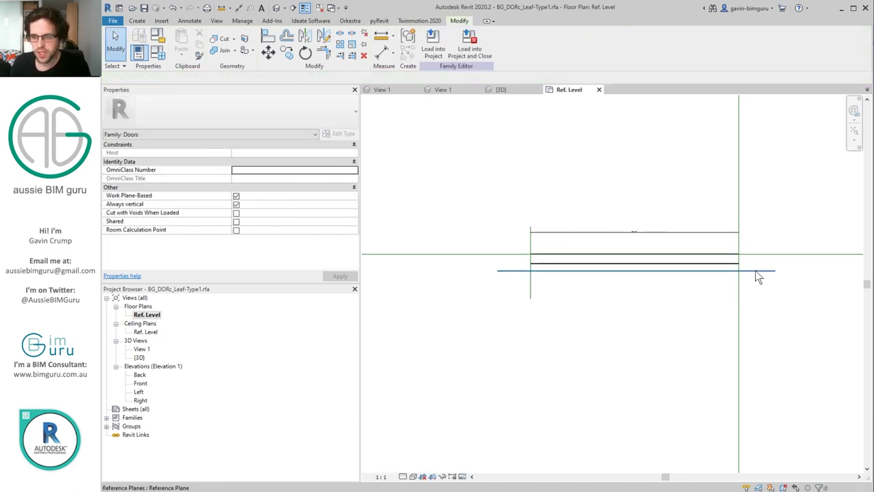
# Dimension between the two horizontal reference planes and label it with the Leaf thickness parameter
pyautogui.press('d')
pyautogui.press('i')
pyautogui.press('Escape')
pyautogui.click(517, 262)
pyautogui.click(478, 43)
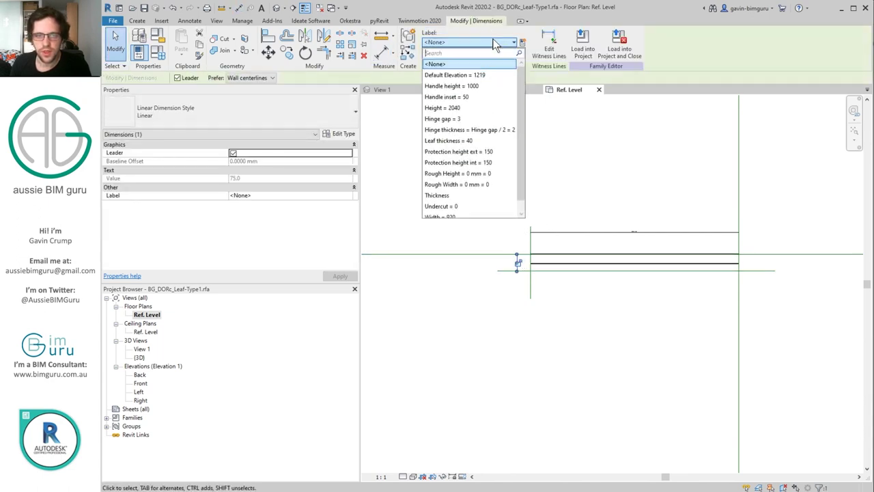
pyautogui.click(468, 140)
# Edit the panel extrusion's sketch, aligning and locking its hinge-side and upper edges to the original reference planes
pyautogui.click(728, 257)
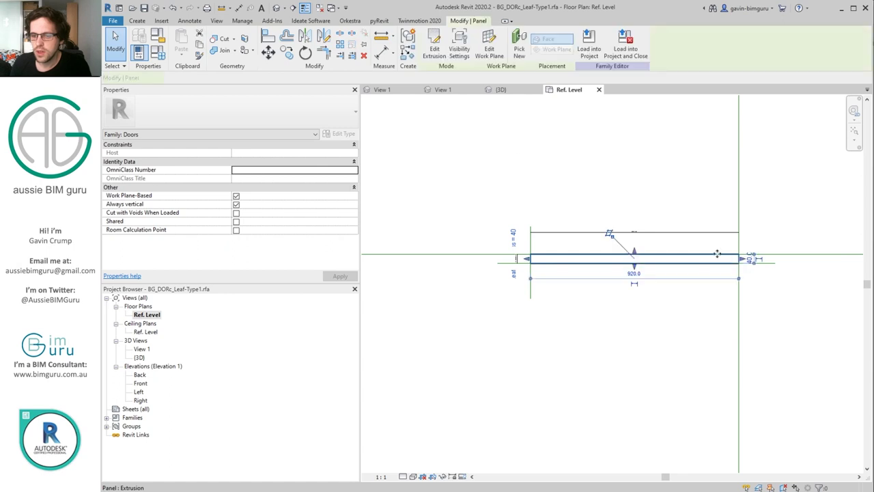
pyautogui.click(434, 48)
pyautogui.press('a')
pyautogui.press('l')
pyautogui.scroll(2, 745, 253)
pyautogui.click(732, 266)
pyautogui.click(732, 278)
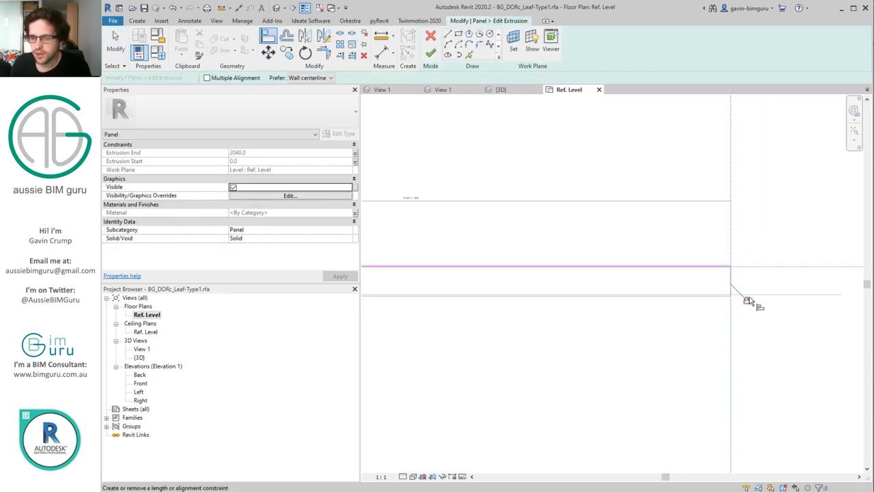
pyautogui.click(755, 268)
pyautogui.click(616, 266)
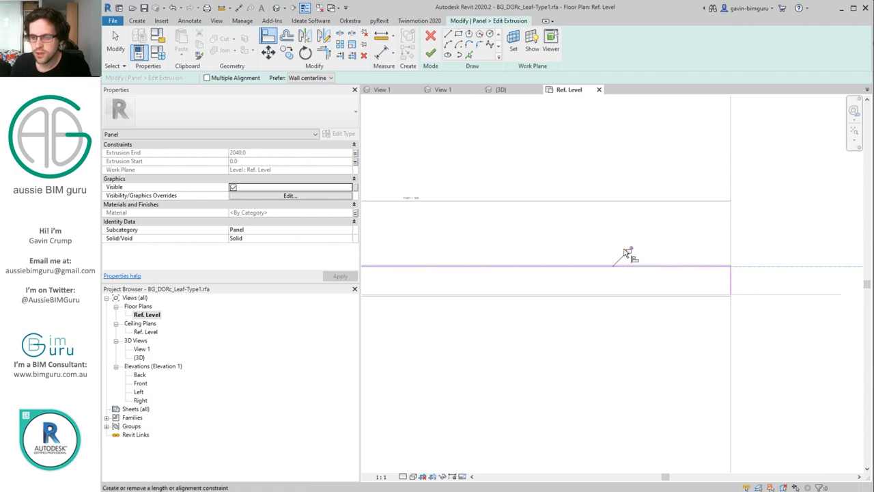
# Align and lock the sketch's lower edge and free end to the thickness and width reference planes, then finish the extrusion
pyautogui.click(760, 296)
pyautogui.click(602, 295)
pyautogui.scroll(-4, 620, 280)
pyautogui.scroll(3, 560, 312)
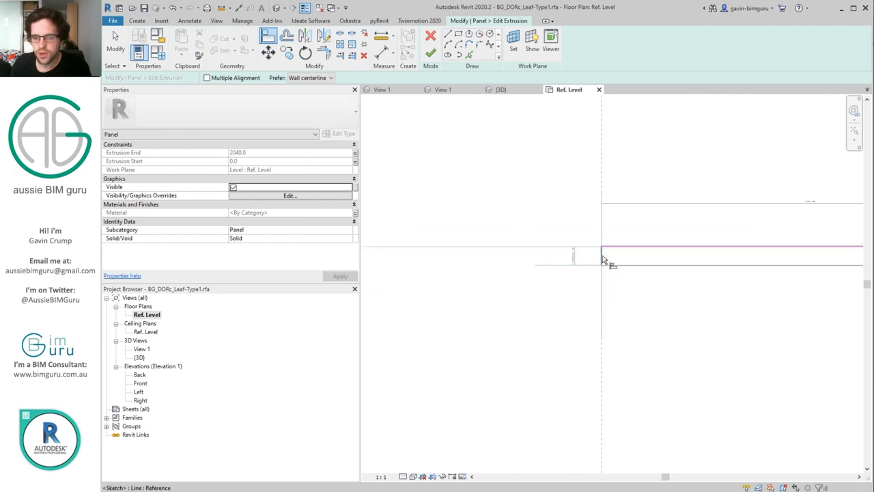
pyautogui.click(430, 52)
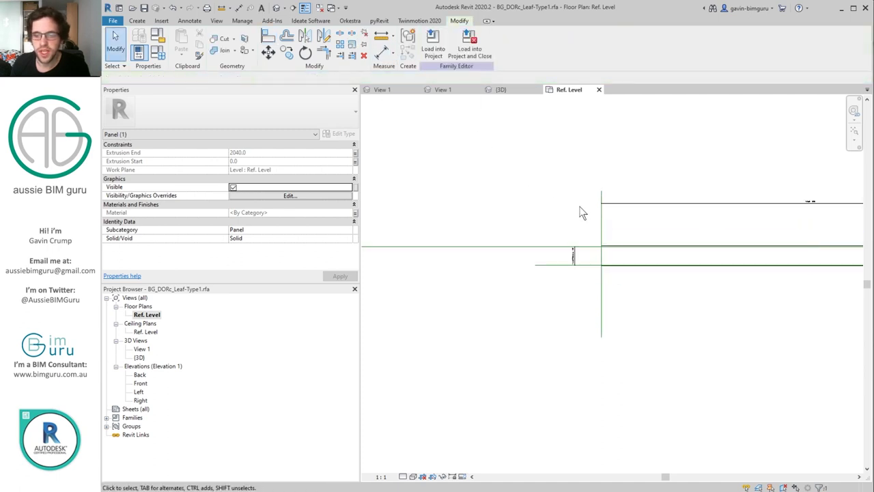
# Align and lock the free ends of both protection plates to the vertical width reference plane
pyautogui.click(582, 212)
pyautogui.scroll(2, 610, 240)
pyautogui.click(620, 252)
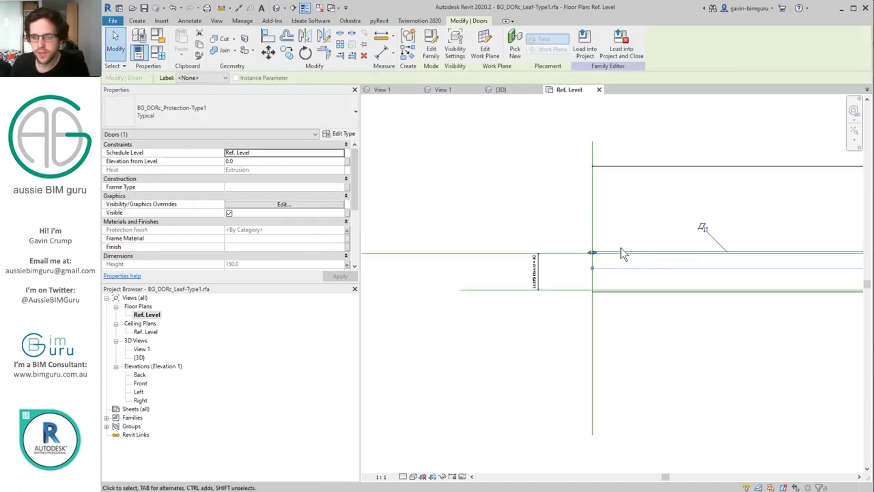
pyautogui.click(606, 218)
pyautogui.scroll(2, 595, 254)
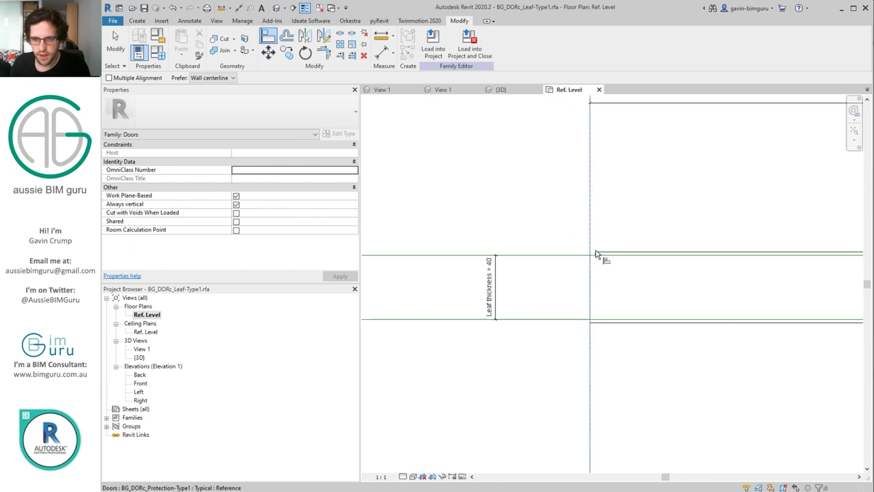
pyautogui.click(623, 323)
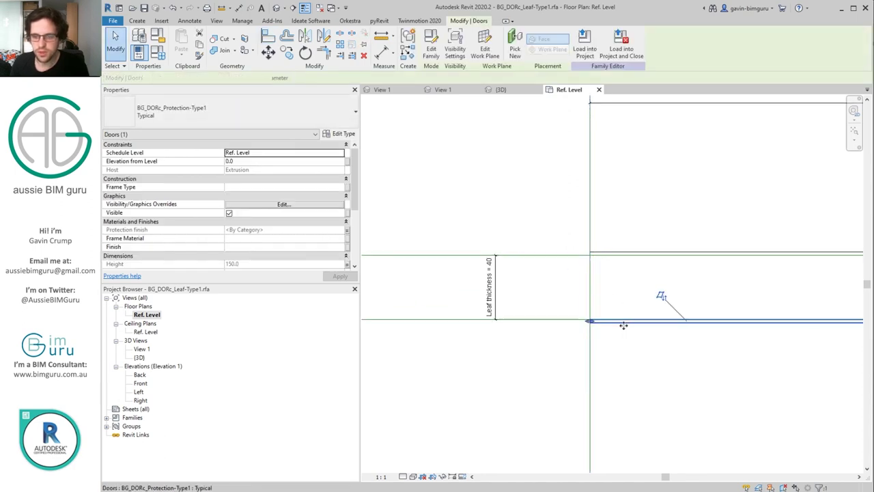
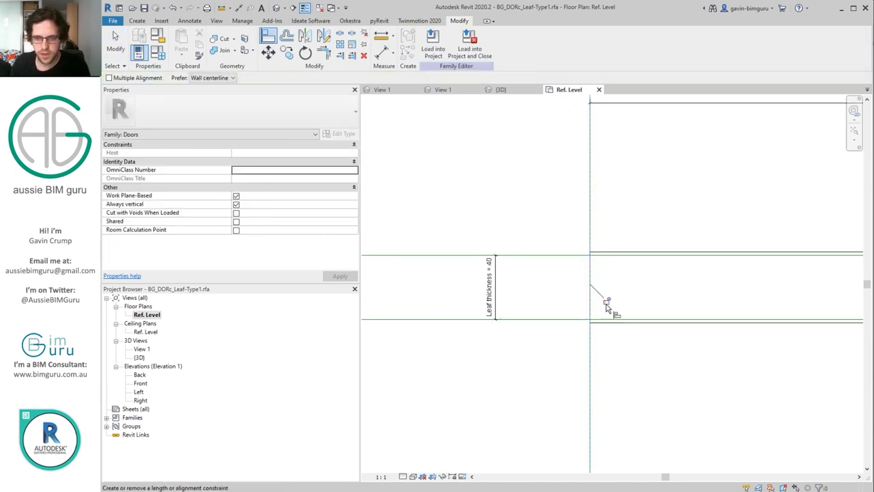
# Test the leaf in 3D with the Width parameter set to 1020 and inspect the protection plate's properties
pyautogui.doubleClick(142, 349)
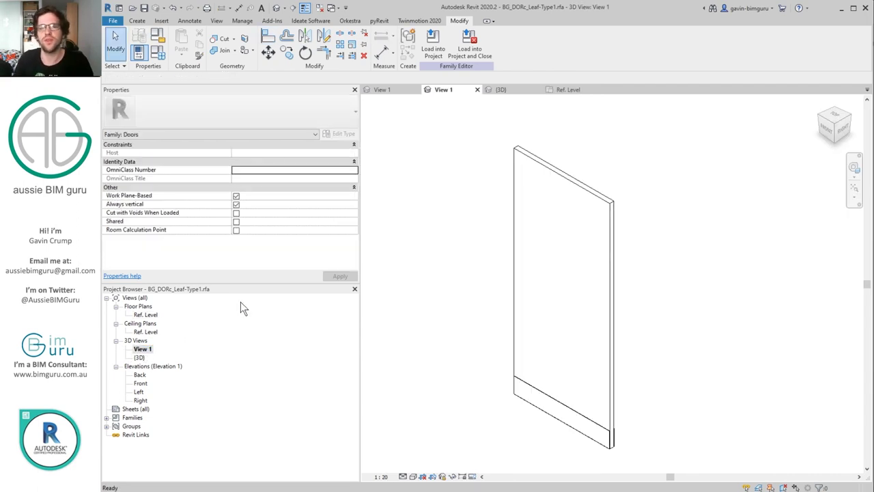
pyautogui.click(158, 51)
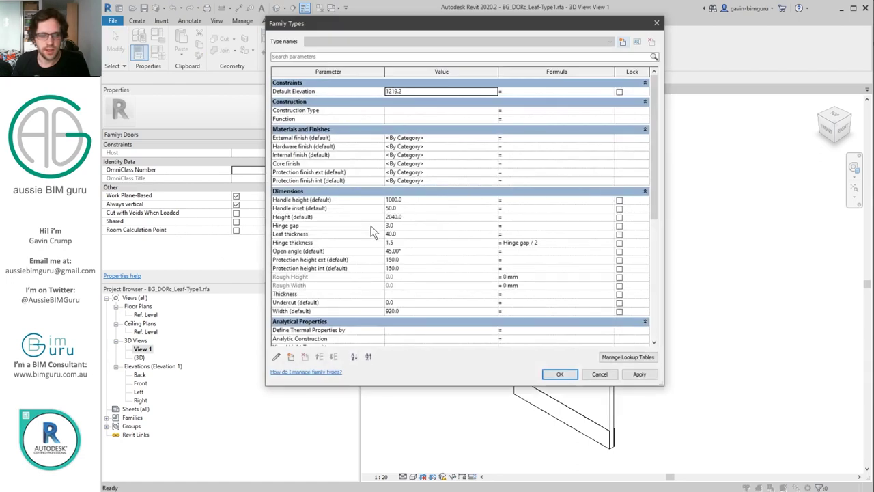
pyautogui.click(425, 311)
pyautogui.write('1')
pyautogui.write('2')
pyautogui.press('BackSpace')
pyautogui.write('02')
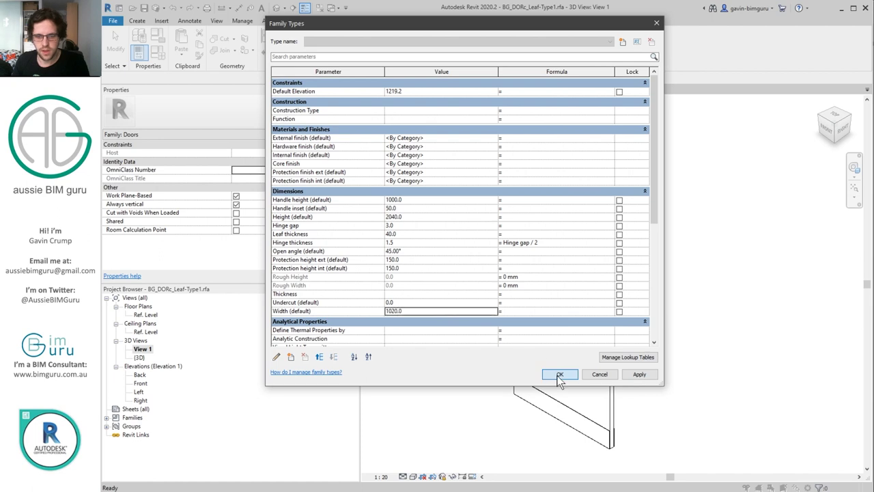
pyautogui.click(559, 375)
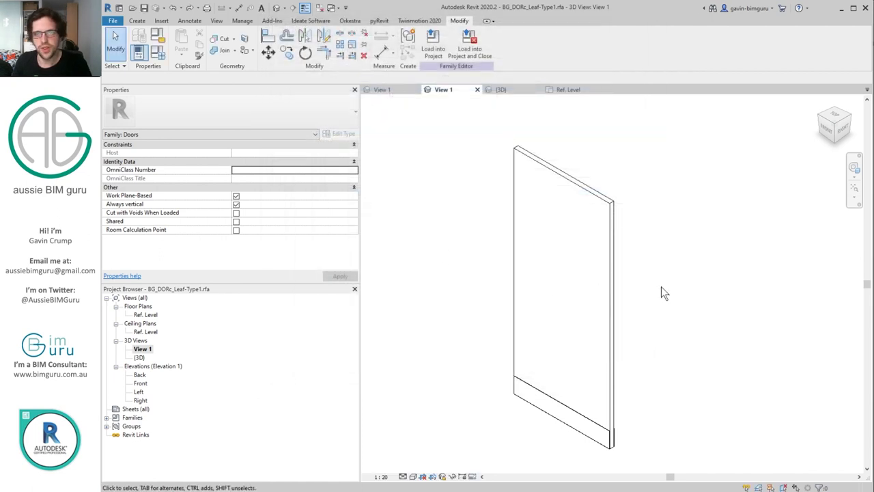
pyautogui.click(531, 384)
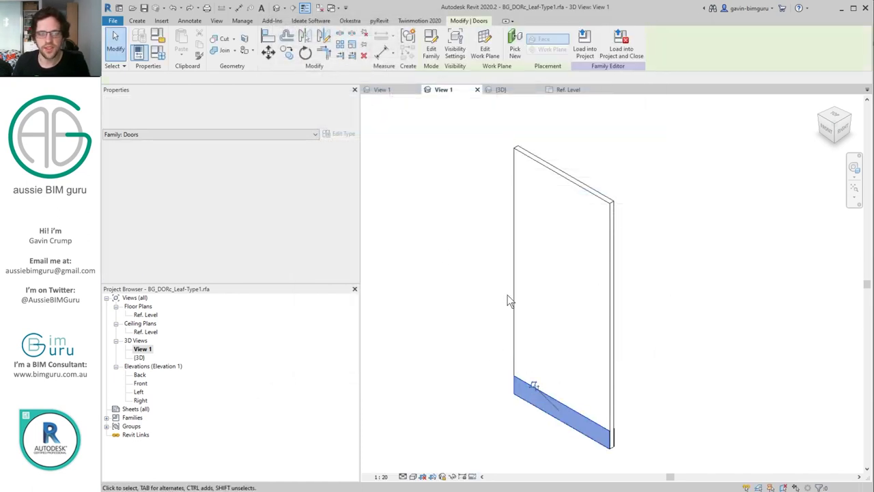
pyautogui.scroll(-2, 294, 234)
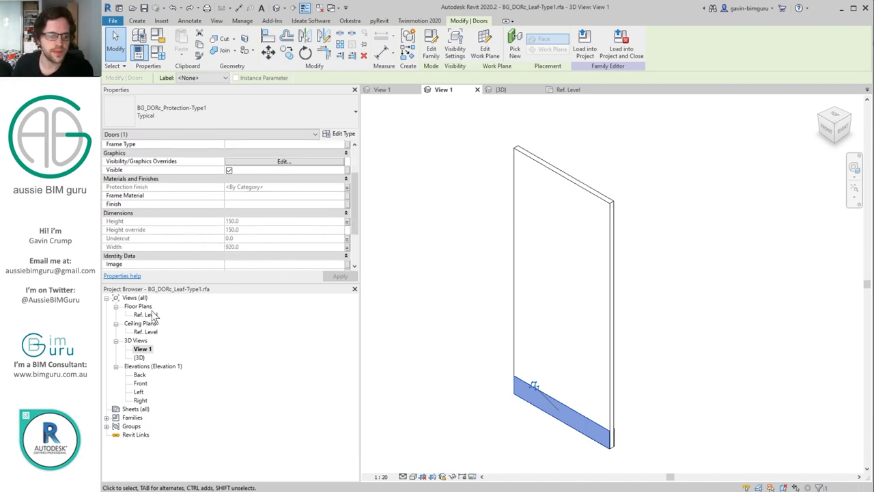
# Set up a symbolic line in the Ref. Level plan with the <Invisible lines> subcategory and Not a Reference, and review its visibility settings
pyautogui.click(153, 315)
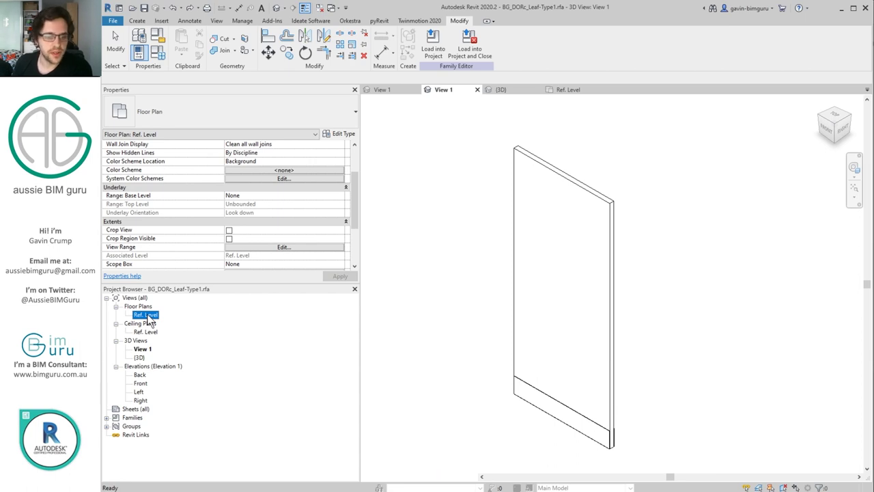
pyautogui.doubleClick(146, 316)
pyautogui.moveTo(412, 233); pyautogui.dragTo(641, 306, button='middle')
pyautogui.moveTo(713, 197); pyautogui.dragTo(680, 202, button='middle')
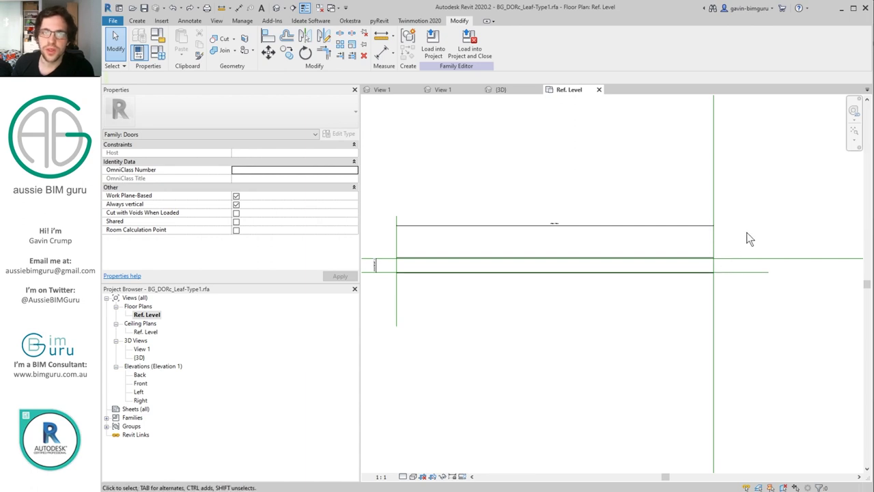
pyautogui.moveTo(752, 220); pyautogui.dragTo(688, 196, button='middle')
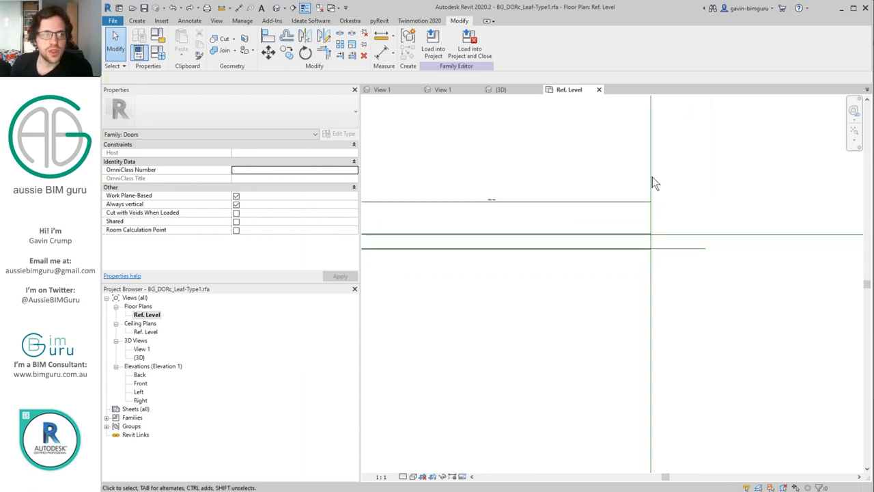
pyautogui.click(190, 21)
pyautogui.click(256, 43)
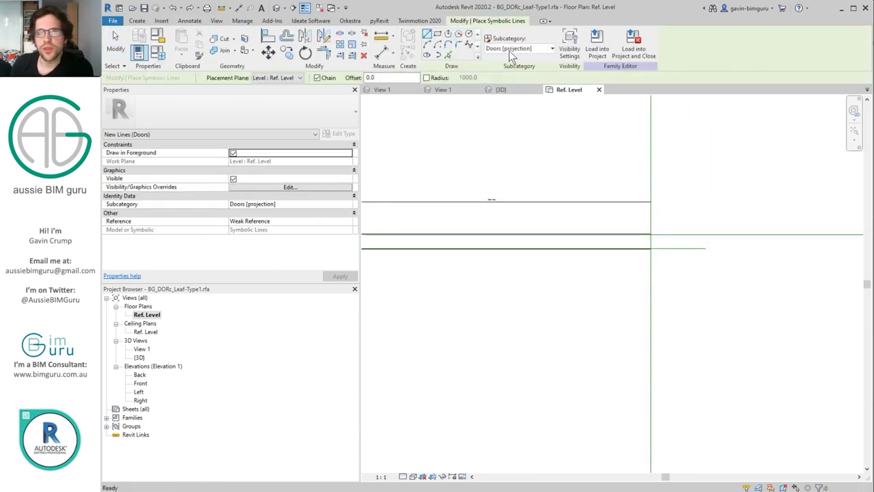
pyautogui.click(517, 48)
pyautogui.click(519, 80)
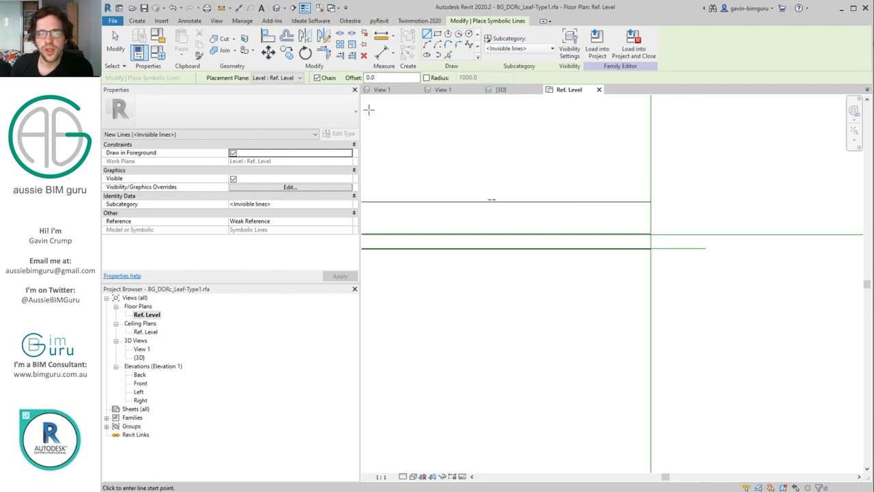
pyautogui.click(348, 221)
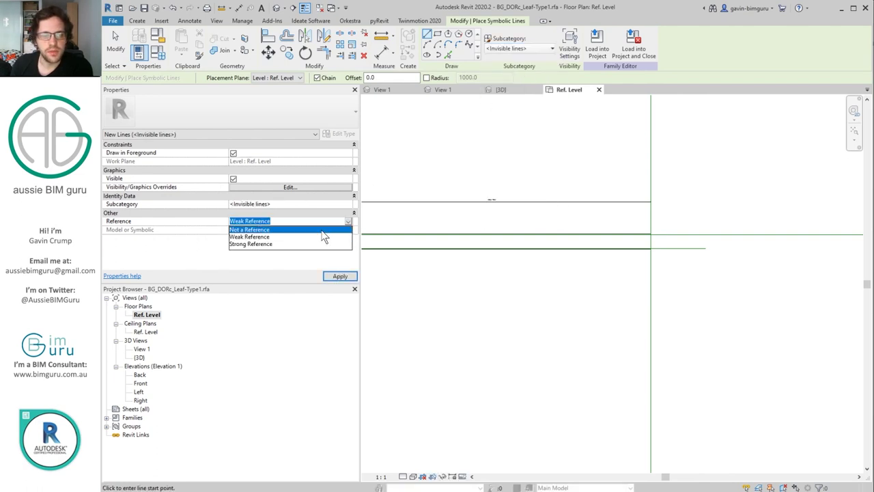
pyautogui.click(323, 226)
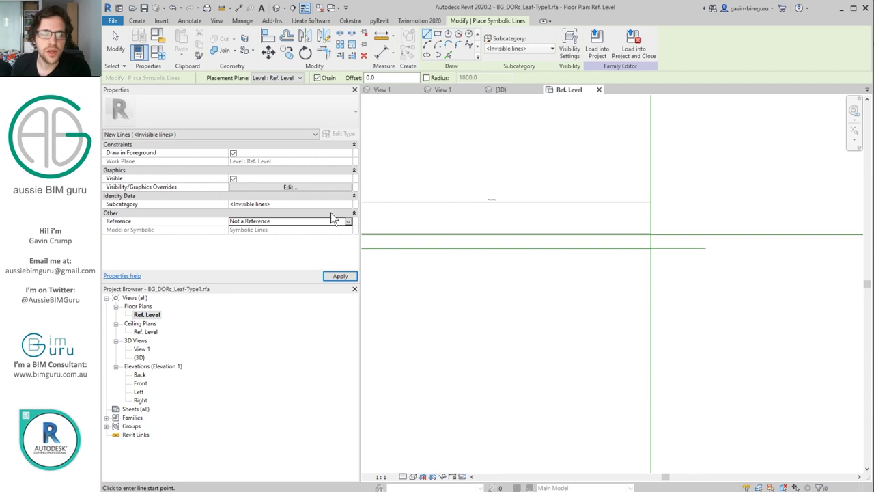
pyautogui.click(293, 188)
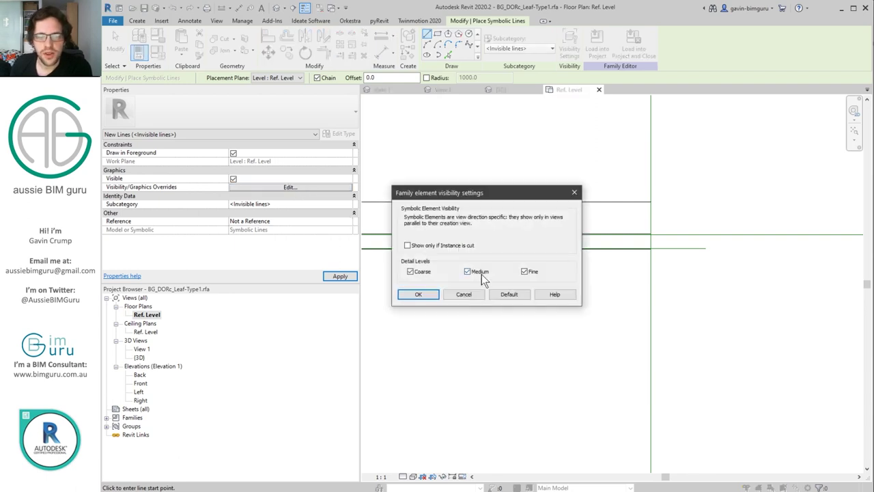
pyautogui.click(416, 295)
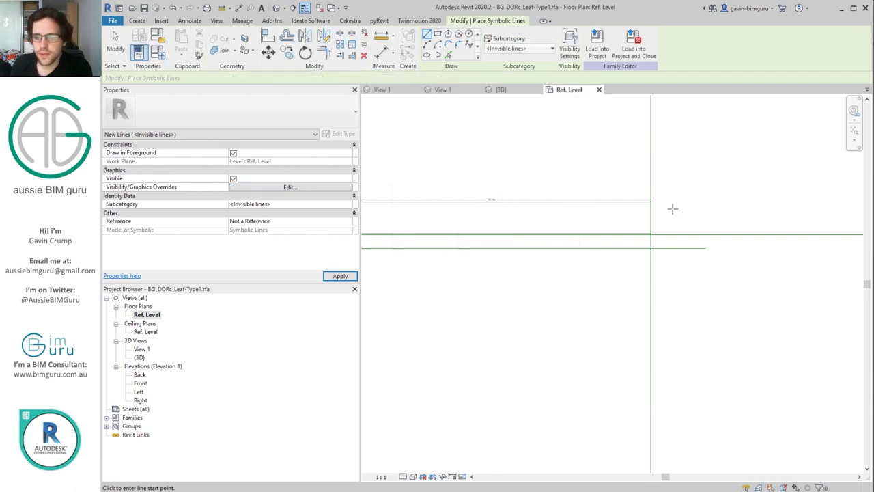
# Sketch an invisible line about 35 mm long at 45° from the Center (Left/Right) plane above the leaf, and mirror it across that plane
pyautogui.scroll(1, 650, 238)
pyautogui.click(619, 268)
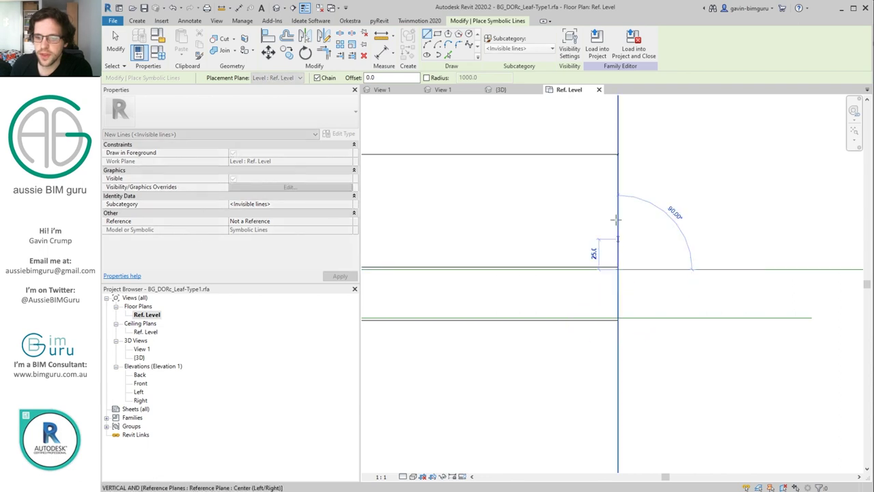
pyautogui.click(643, 196)
pyautogui.press('Escape')
pyautogui.press('Escape')
pyautogui.click(638, 188)
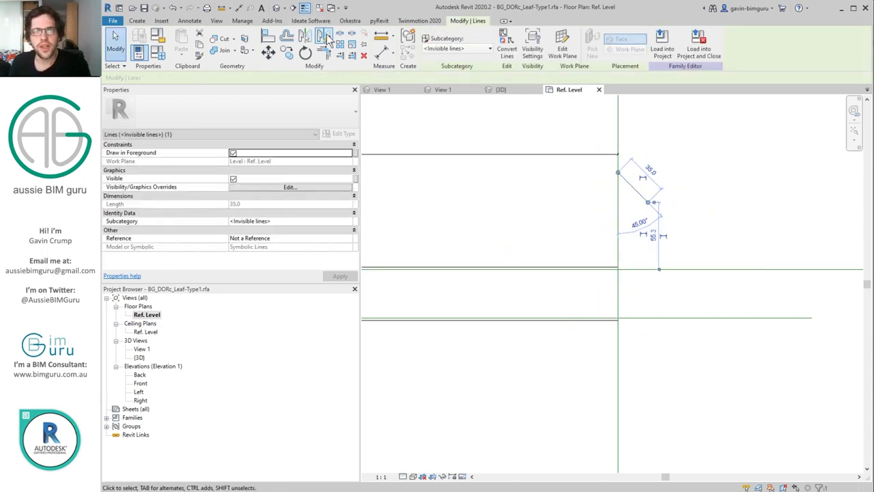
pyautogui.press('d')
pyautogui.press('m')
pyautogui.click(617, 171)
pyautogui.click(618, 192)
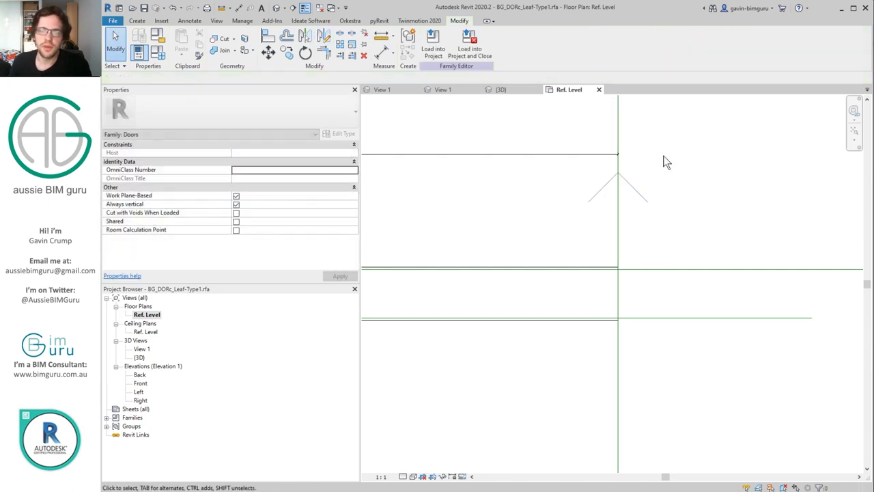
# Open the View 1 3D view and delete the spare {3D} view from the family
pyautogui.doubleClick(142, 348)
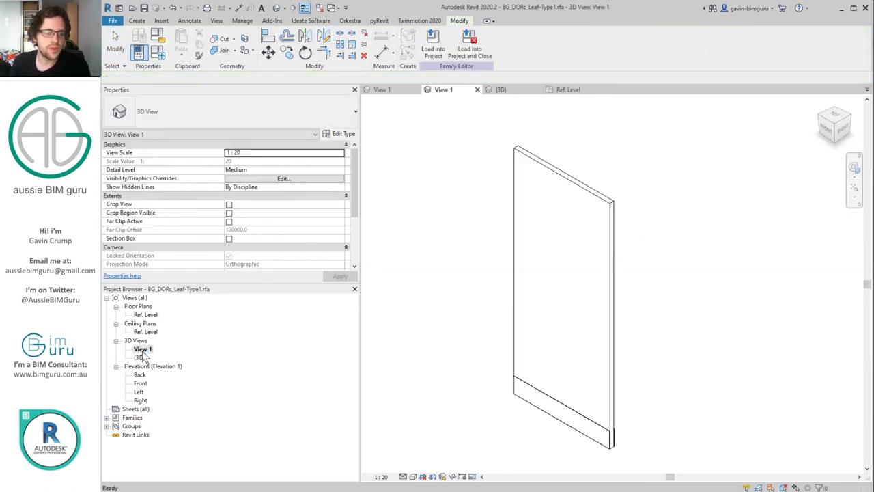
pyautogui.click(139, 357)
pyautogui.press('Delete')
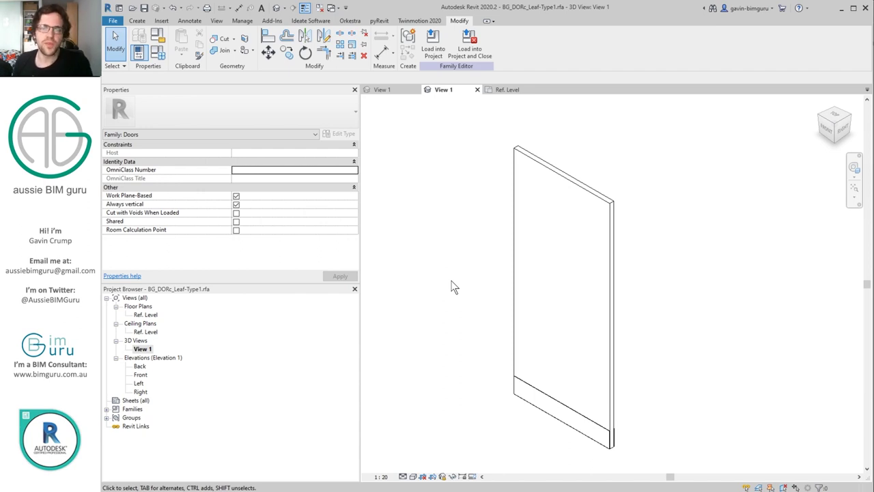
# Save the family under the new file name BG_DORc_Leaf-Type2.rfa in the Leaf folder
pyautogui.moveTo(425, 195); pyautogui.dragTo(441, 165, button='middle')
pyautogui.scroll(1, 440, 165)
pyautogui.click(113, 20)
pyautogui.moveTo(129, 138)
pyautogui.click(215, 127)
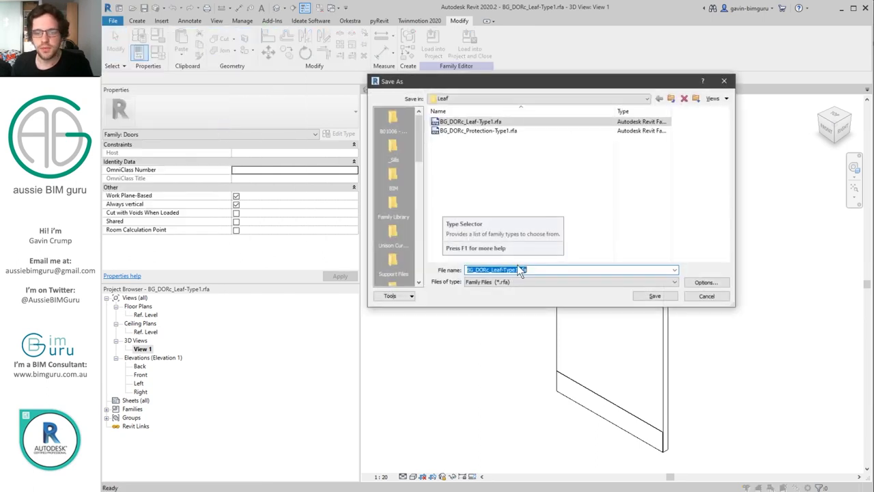
pyautogui.press('Return')
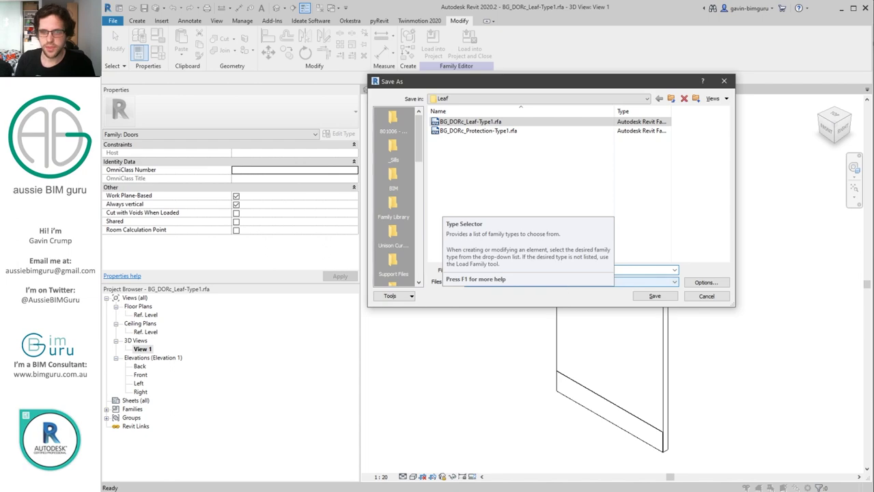
# Delete the Hardware finish and Handle inset parameters from the family types
pyautogui.click(157, 51)
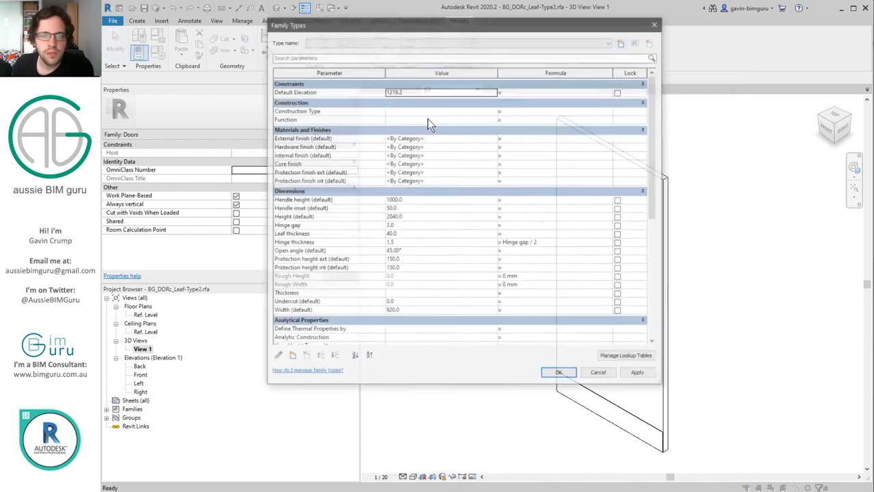
pyautogui.click(316, 146)
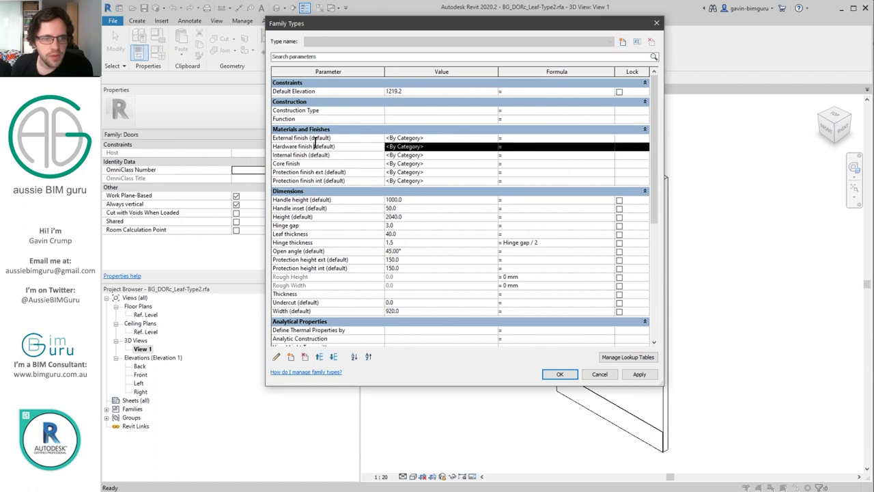
pyautogui.click(305, 356)
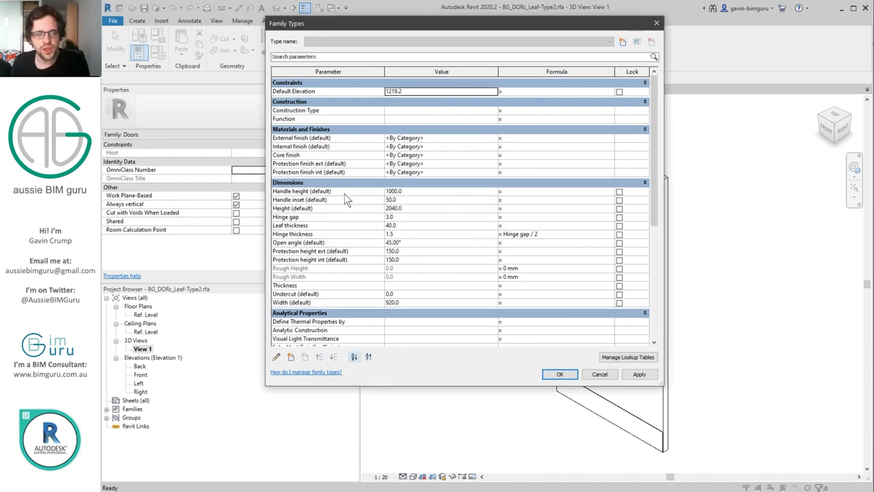
pyautogui.click(344, 192)
pyautogui.click(327, 200)
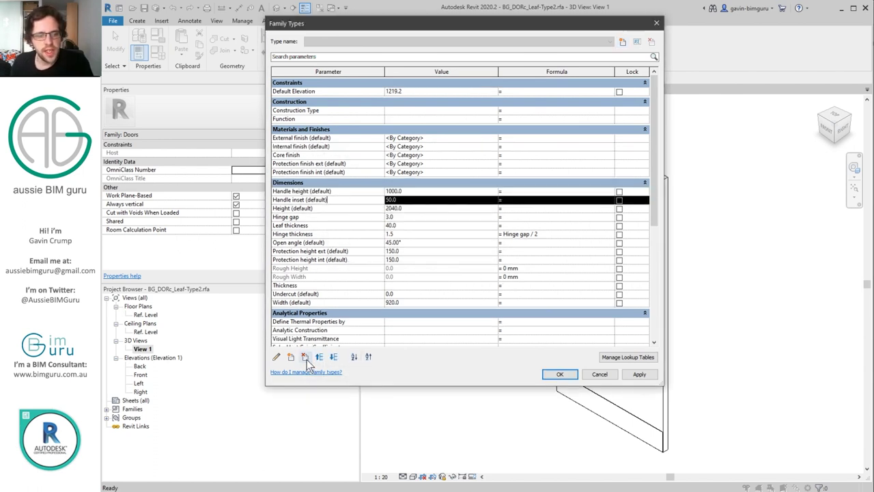
pyautogui.click(306, 359)
# Delete the Hinge gap, Hinge thickness and Open angle parameters from the family
pyautogui.click(342, 192)
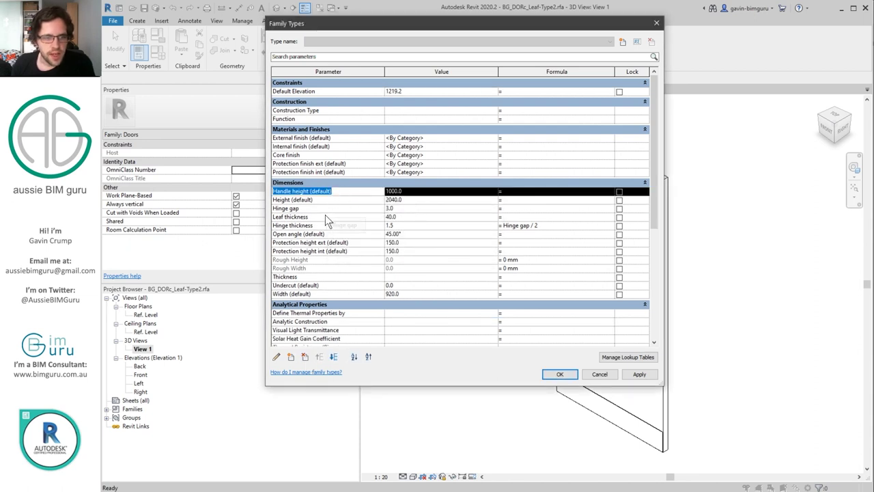
pyautogui.click(321, 208)
pyautogui.click(321, 209)
pyautogui.click(306, 359)
pyautogui.click(441, 252)
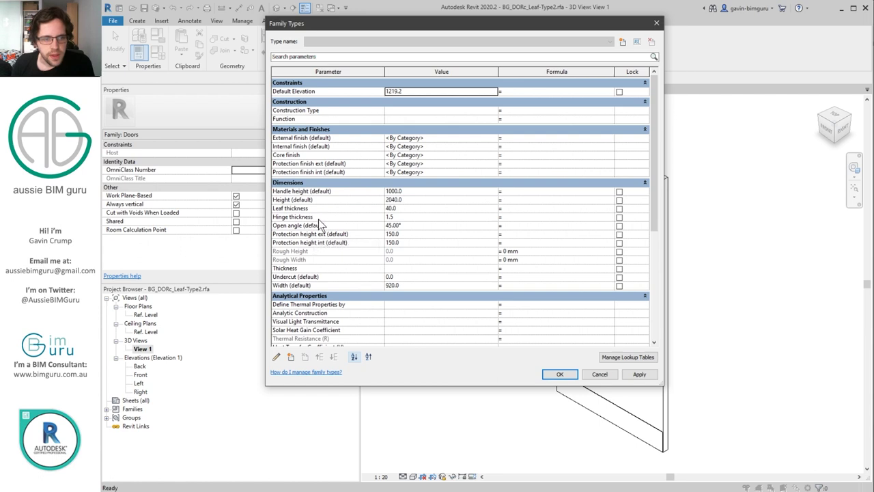
pyautogui.click(321, 216)
pyautogui.click(306, 357)
pyautogui.press('Return')
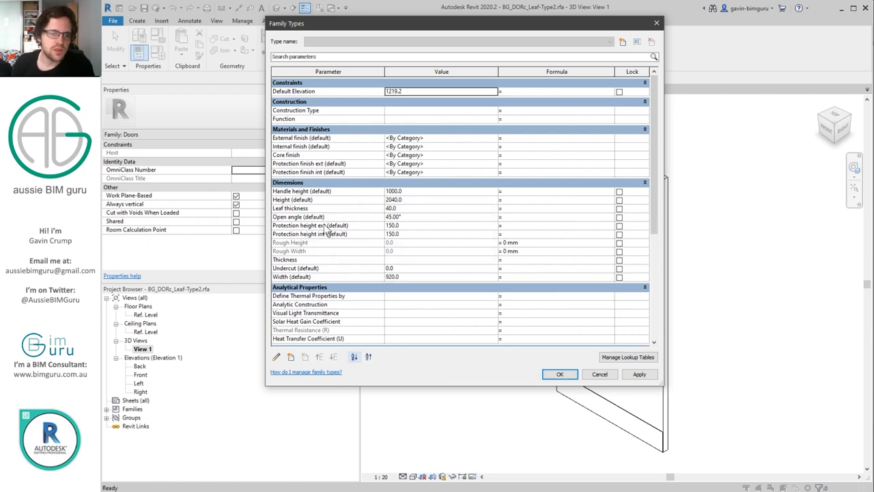
pyautogui.click(341, 217)
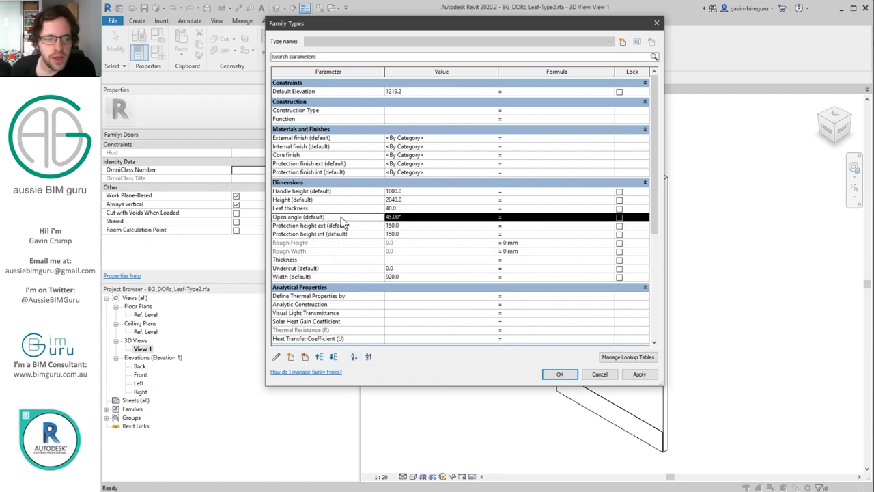
pyautogui.click(307, 358)
pyautogui.press('Return')
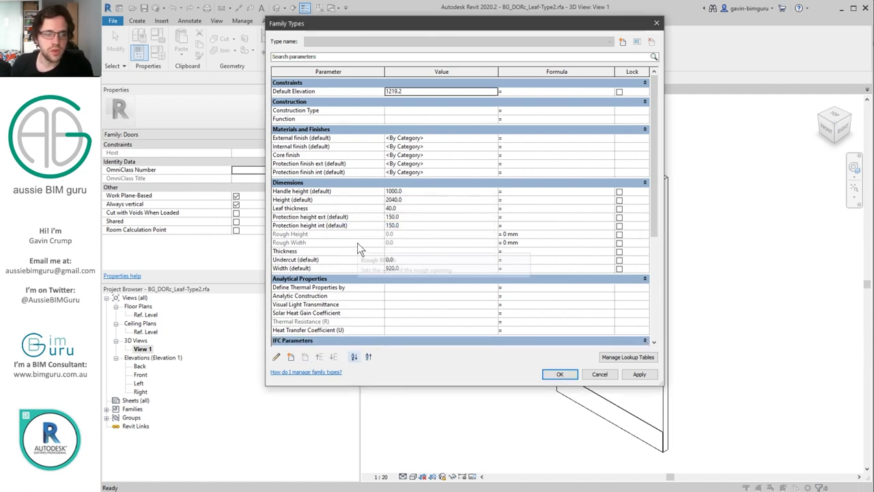
# Delete the Closer, Panic bar and Not panic bar visibility parameters from the family
pyautogui.scroll(-4, 356, 244)
pyautogui.scroll(-2, 356, 244)
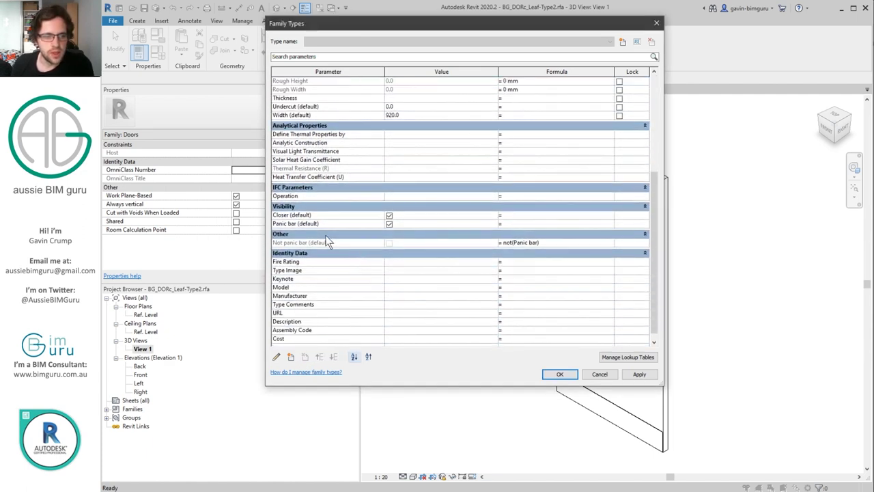
pyautogui.click(328, 214)
pyautogui.click(304, 356)
pyautogui.press('Return')
pyautogui.click(347, 215)
pyautogui.click(305, 356)
pyautogui.click(328, 231)
pyautogui.click(304, 356)
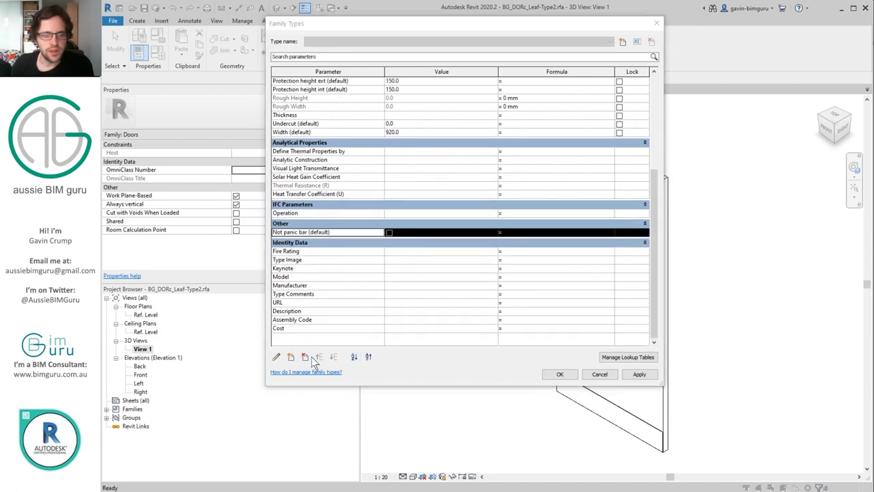
# Create a family type named Typical and make the leaf family Shared
pyautogui.click(622, 41)
pyautogui.write('Typical')
pyautogui.press('Return')
pyautogui.click(559, 373)
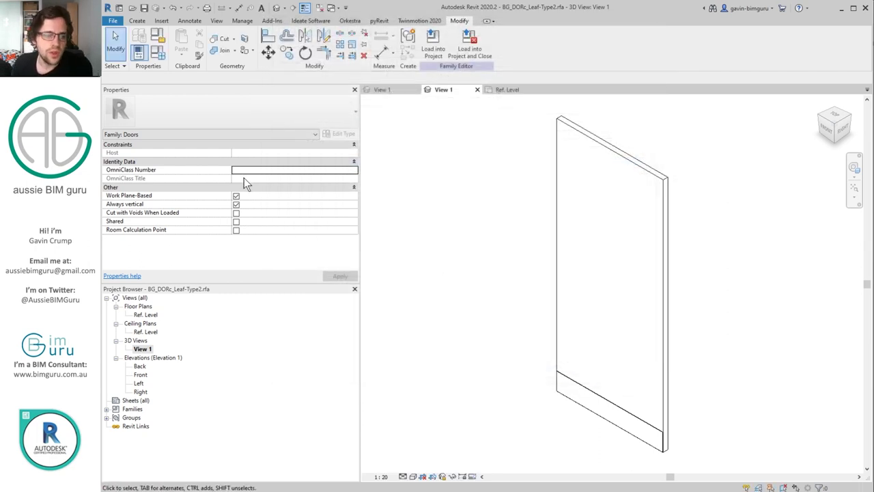
pyautogui.click(235, 222)
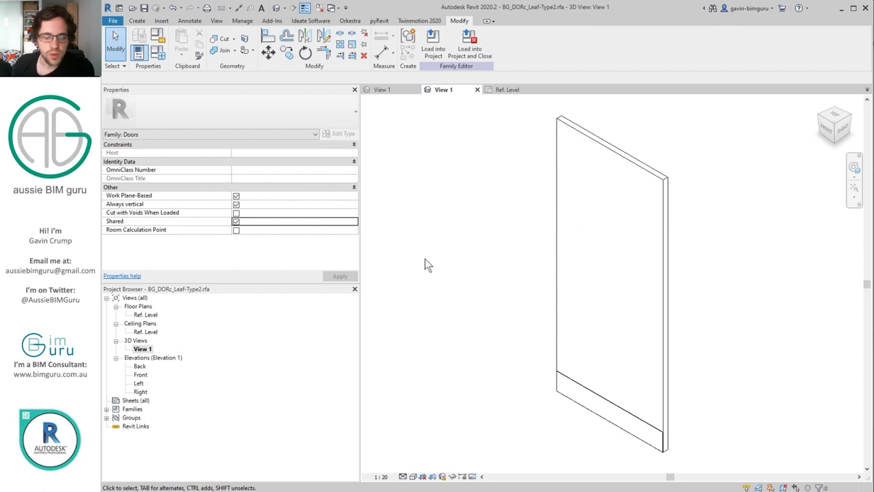
# In the Ref. Level plan, change the Is Reference setting of the leaf's unnamed thickness reference plane and name it Back
pyautogui.doubleClick(156, 313)
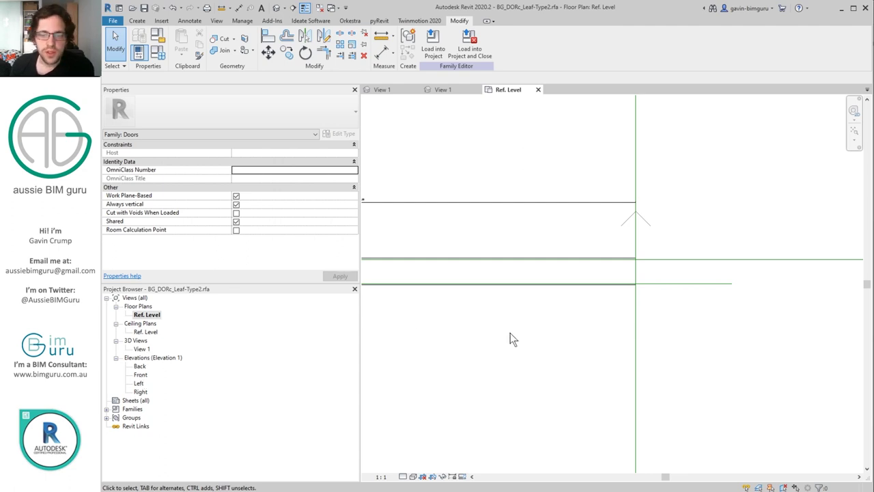
pyautogui.click(696, 284)
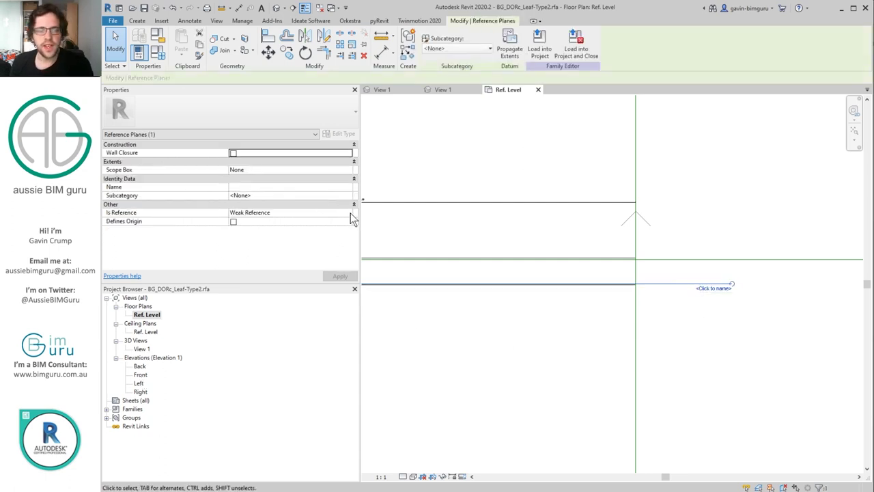
pyautogui.click(349, 213)
pyautogui.scroll(-2, 282, 239)
pyautogui.click(246, 237)
pyautogui.click(274, 187)
pyautogui.write('Back')
pyautogui.press('Return')
pyautogui.click(588, 259)
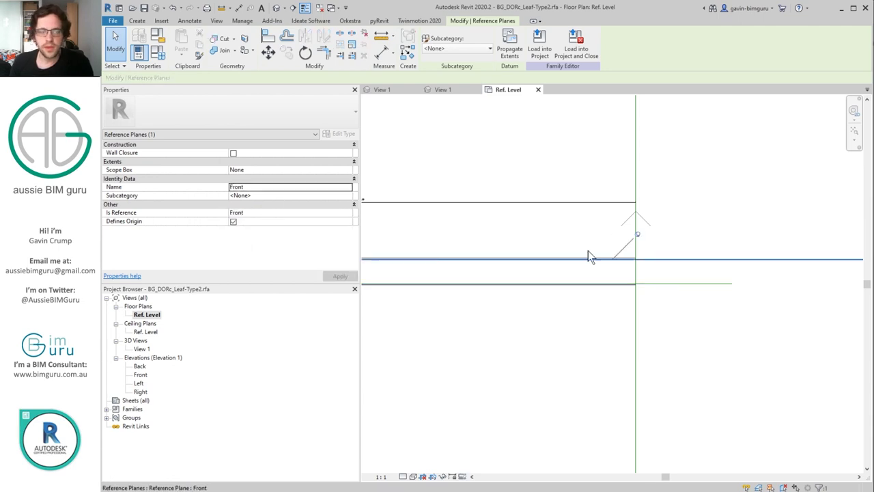
pyautogui.click(459, 294)
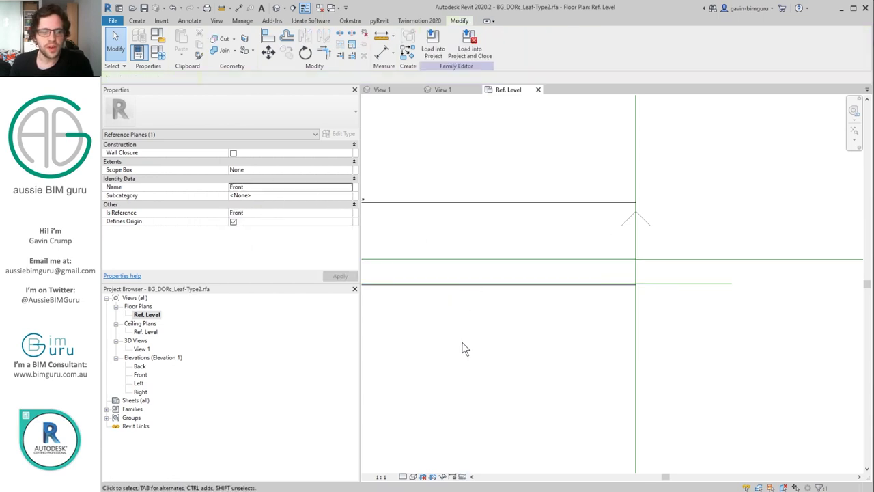
# In the Front elevation, copy the top reference plane down to about 1020 mm above Ref. Level and make it Not a Reference
pyautogui.doubleClick(140, 376)
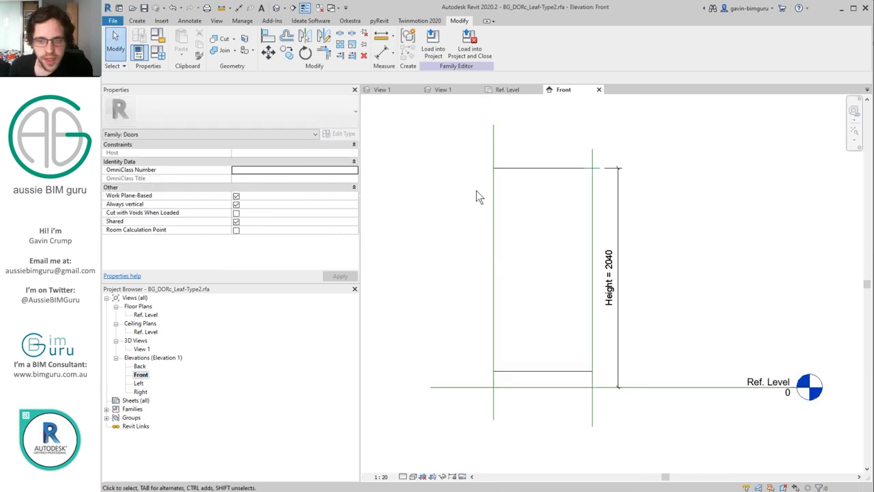
pyautogui.click(493, 141)
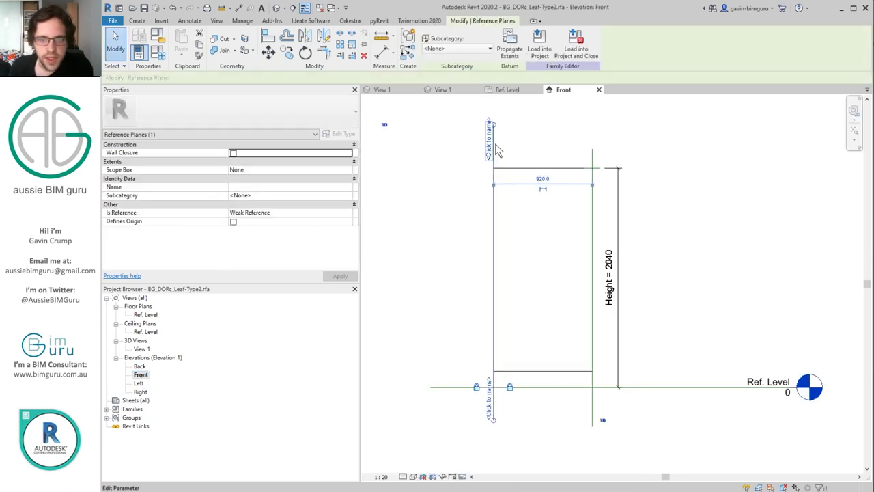
pyautogui.click(565, 133)
pyautogui.click(591, 161)
pyautogui.click(663, 209)
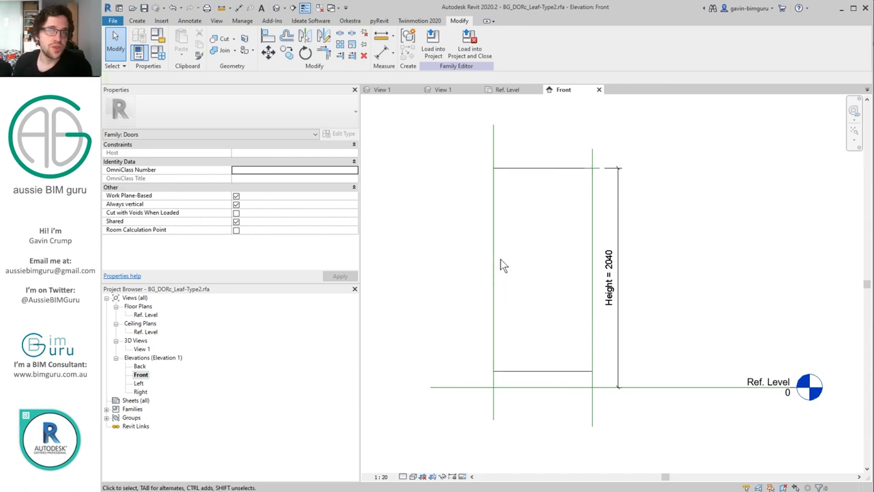
pyautogui.click(599, 168)
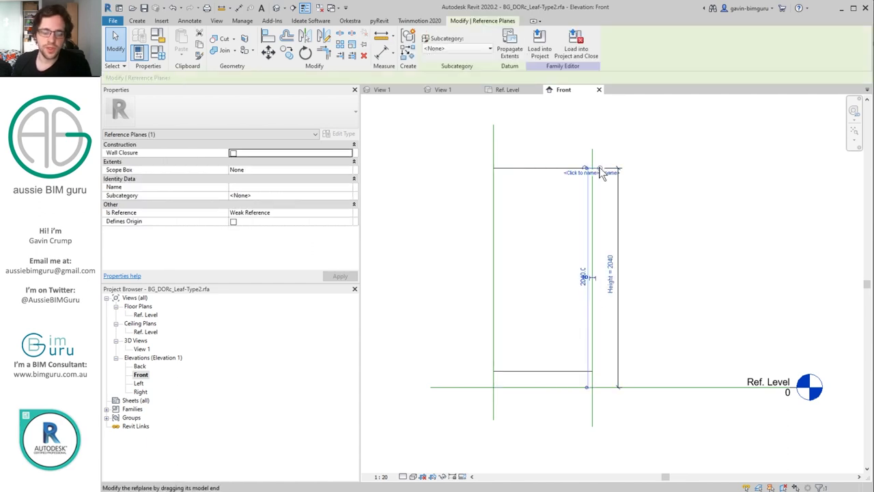
pyautogui.press('Escape')
pyautogui.click(592, 279)
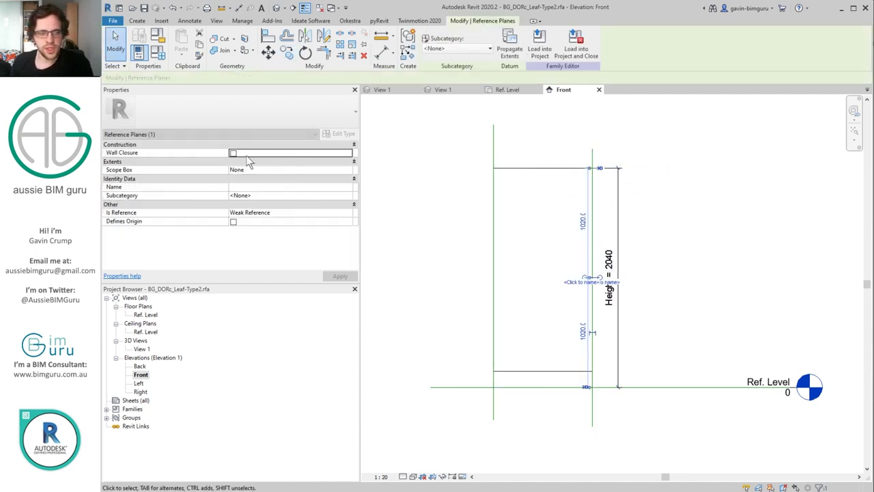
pyautogui.click(345, 212)
pyautogui.click(321, 220)
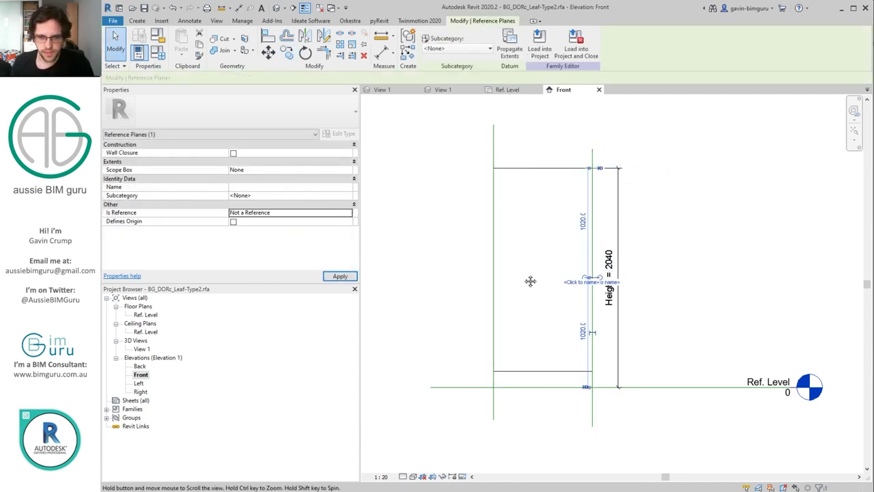
# Dimension the new mid-height reference plane from Ref. Level and label the dimension with the Handle height parameter
pyautogui.press('d')
pyautogui.press('i')
pyautogui.click(595, 278)
pyautogui.click(615, 387)
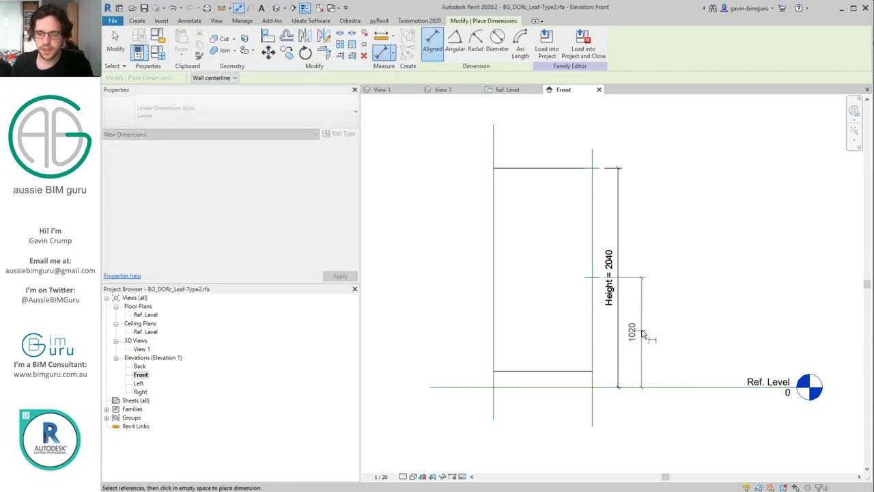
pyautogui.click(642, 334)
pyautogui.press('Escape')
pyautogui.press('Escape')
pyautogui.click(638, 327)
pyautogui.click(469, 43)
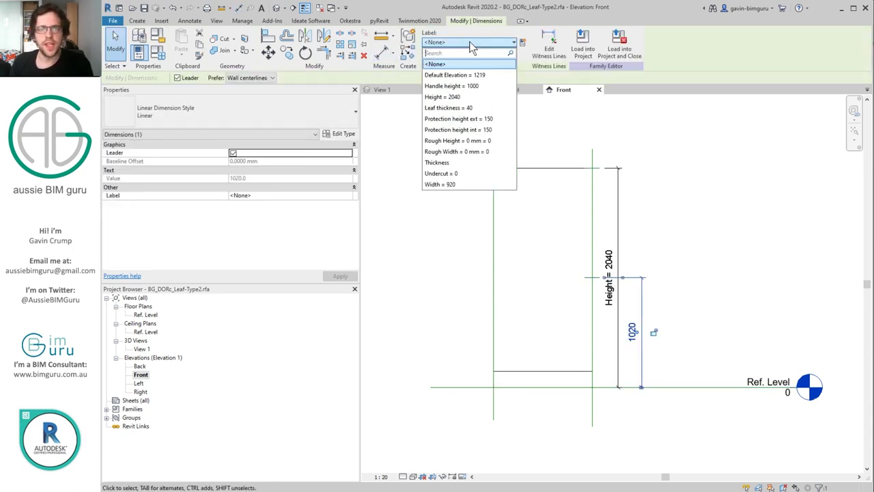
pyautogui.click(471, 86)
pyautogui.press('Escape')
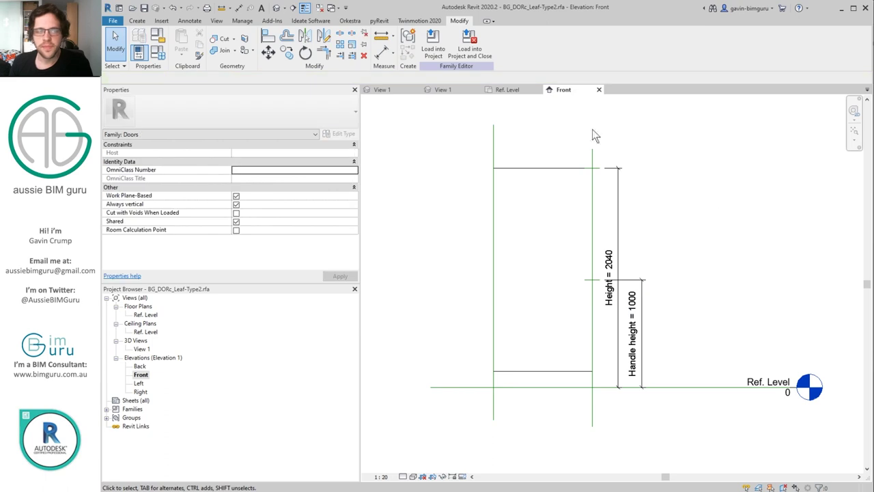
# Create a new Doors subcategory named Elevation Swing in the object styles
pyautogui.click(137, 21)
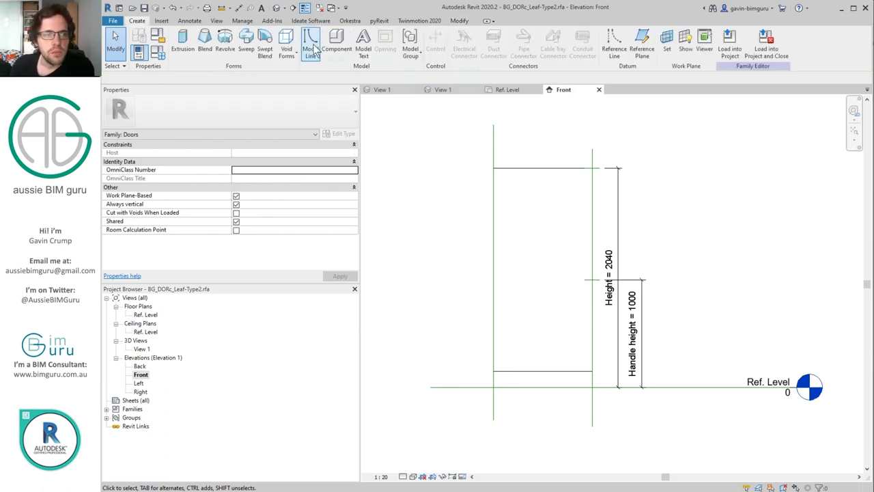
pyautogui.click(314, 48)
pyautogui.click(524, 48)
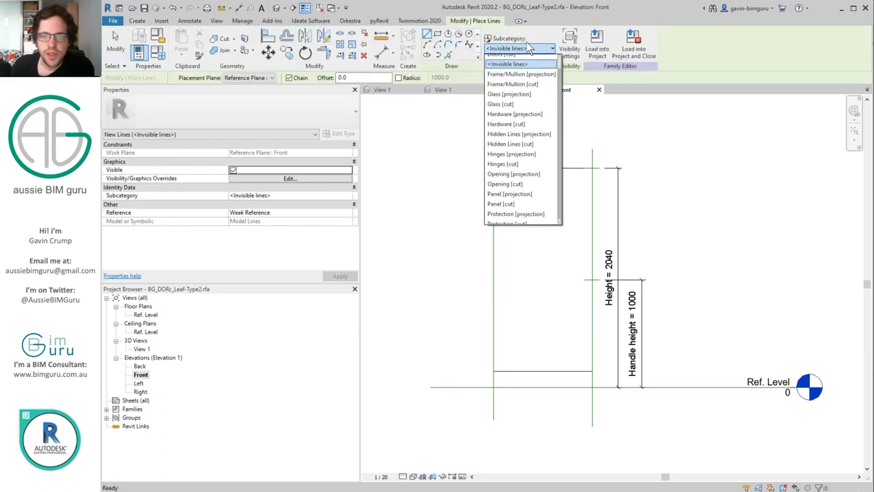
pyautogui.click(528, 48)
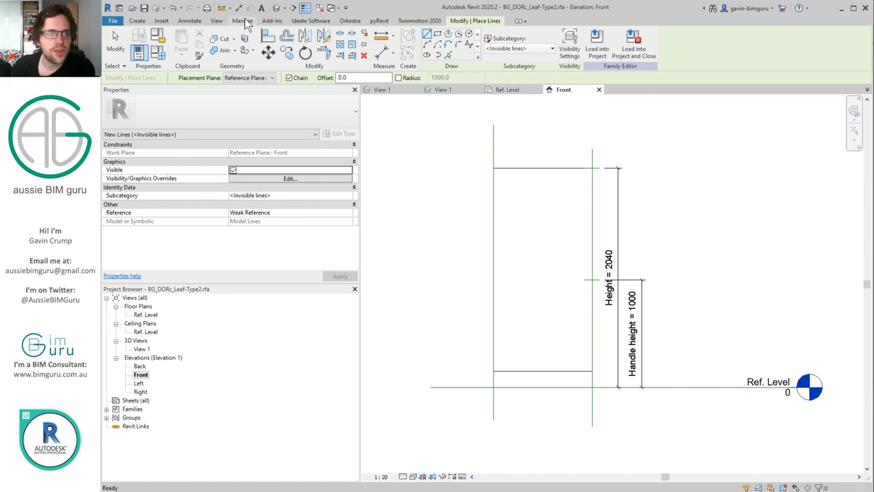
pyautogui.click(242, 20)
pyautogui.click(166, 41)
pyautogui.click(171, 123)
pyautogui.click(607, 450)
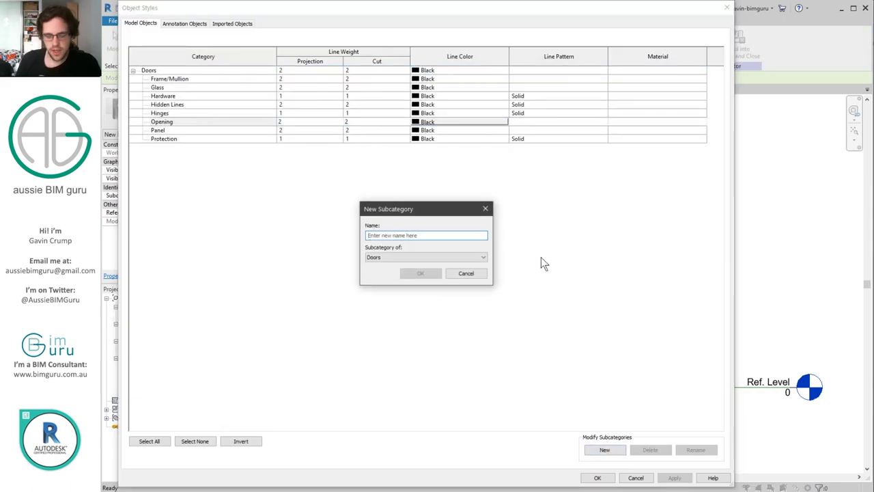
pyautogui.write('Elev')
pyautogui.write('ation Swing')
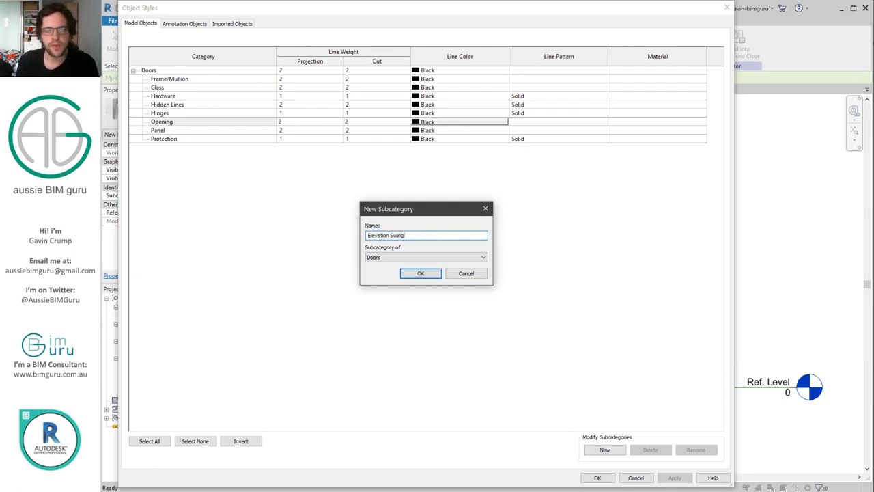
pyautogui.press('Return')
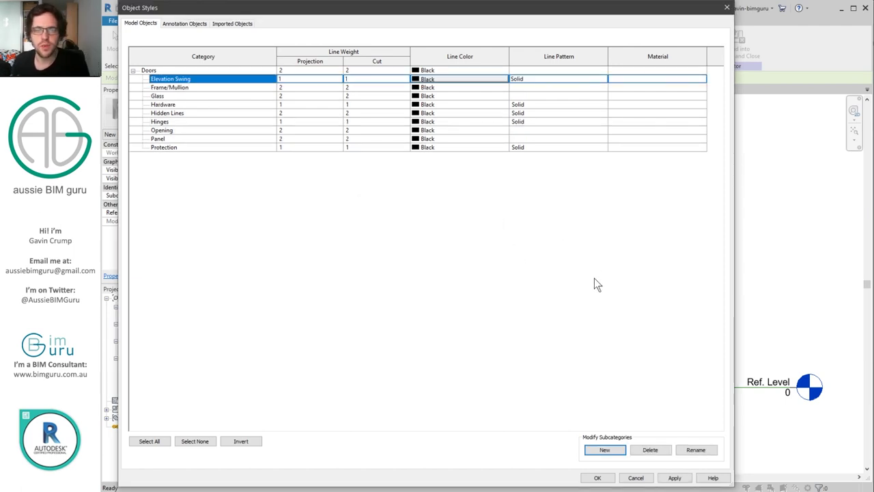
pyautogui.click(597, 477)
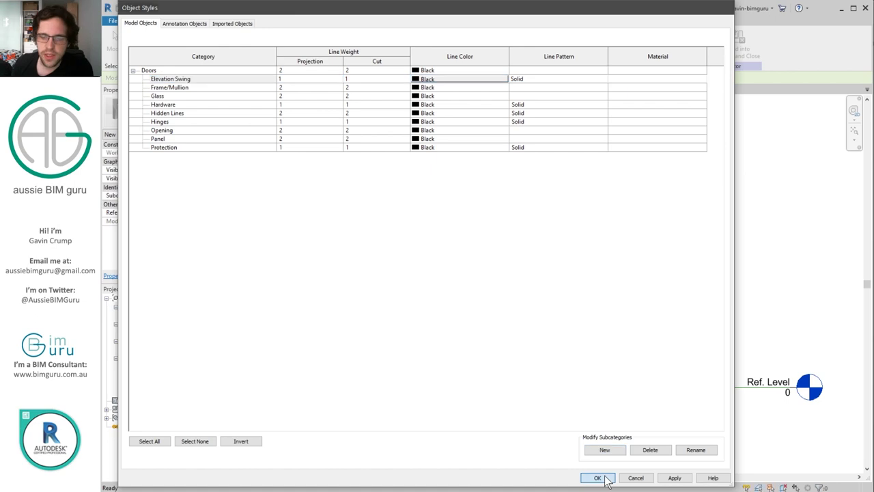
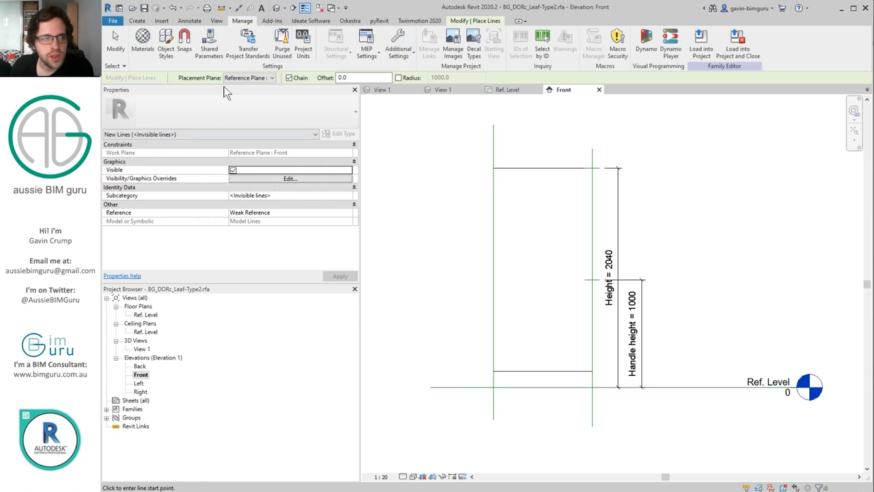
# Set the subcategory for new model lines to Elevation Swing [projection]
pyautogui.click(348, 195)
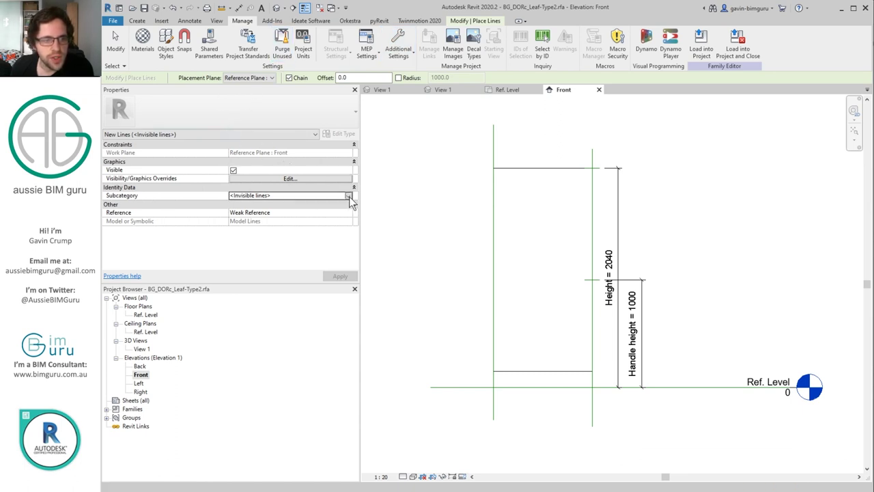
pyautogui.click(348, 195)
pyautogui.scroll(-3, 273, 232)
pyautogui.scroll(3, 268, 237)
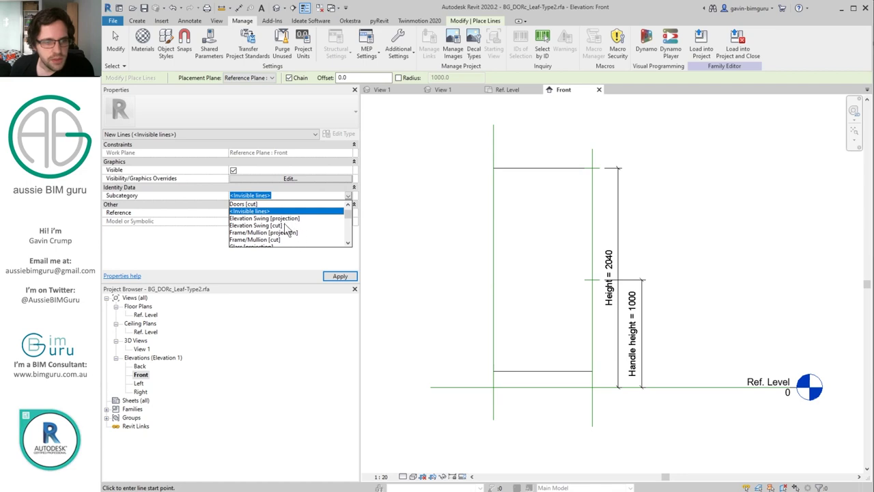
pyautogui.click(273, 218)
pyautogui.click(592, 168)
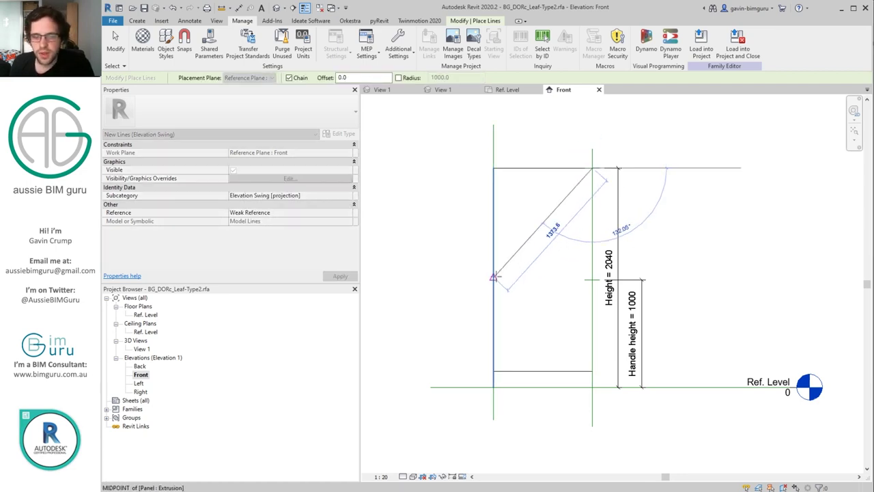
pyautogui.press('Escape')
pyautogui.press('Escape')
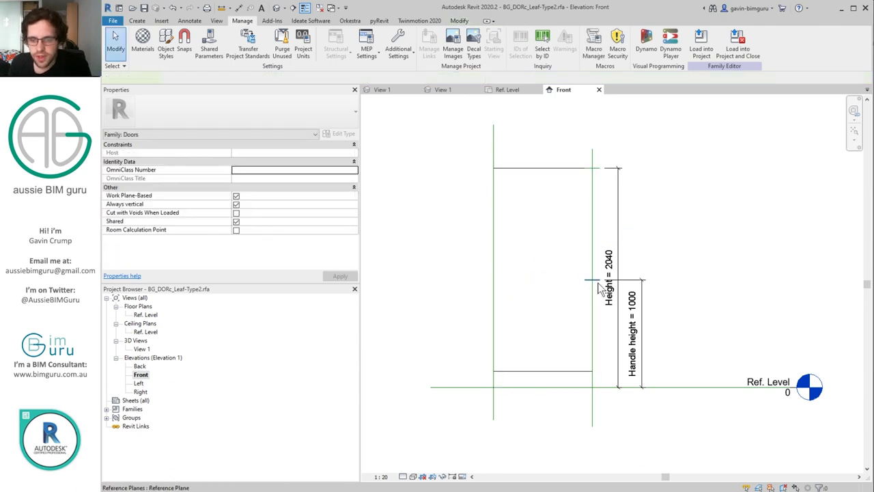
# Extend the handle-height reference plane across the full width of the leaf, past its opposite side edge
pyautogui.click(585, 281)
pyautogui.click(482, 277)
pyautogui.scroll(2, 595, 290)
pyautogui.click(594, 290)
pyautogui.click(577, 281)
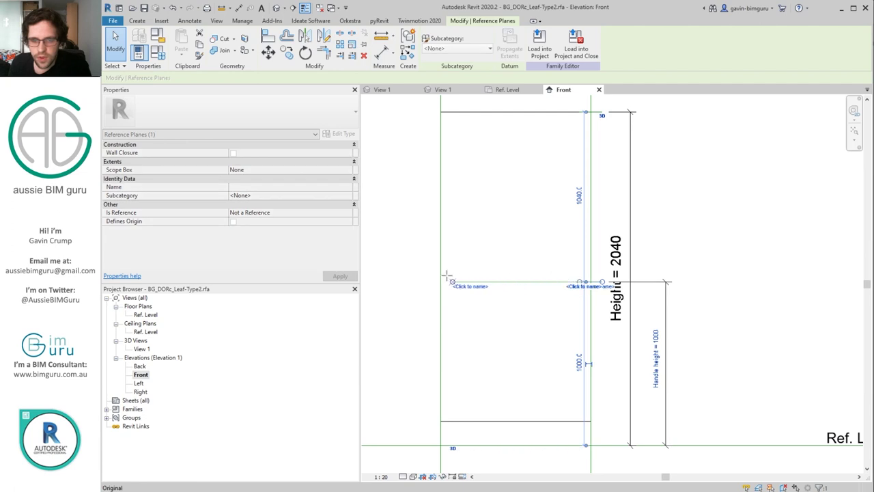
pyautogui.click(445, 198)
# Draw two model lines from the leaf's upper right corner to the handle-height plane at the left edge and to the lower right corner
pyautogui.click(311, 48)
pyautogui.click(591, 112)
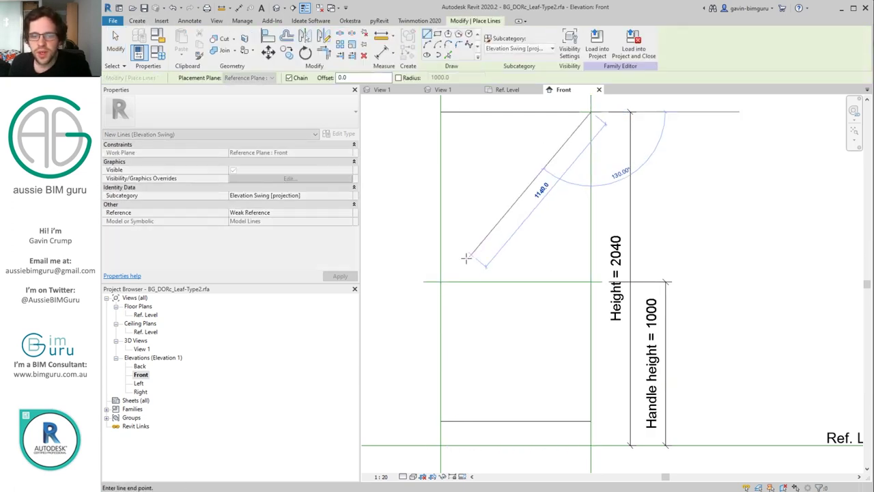
pyautogui.click(441, 282)
pyautogui.click(590, 445)
pyautogui.press('Escape')
pyautogui.press('Escape')
pyautogui.scroll(-2, 616, 350)
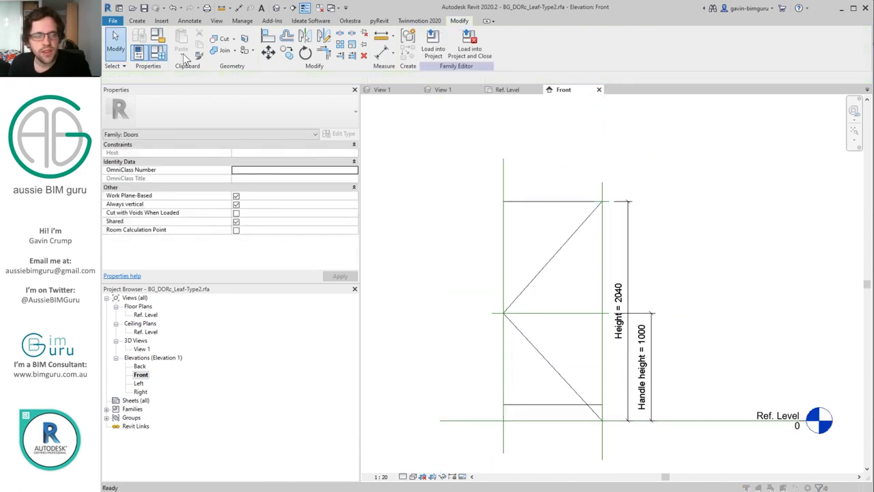
# Flex the leaf with Height 1800 and Width 600 to test the swing lines, and undo the change
pyautogui.click(157, 52)
pyautogui.click(428, 195)
pyautogui.write('1800.0')
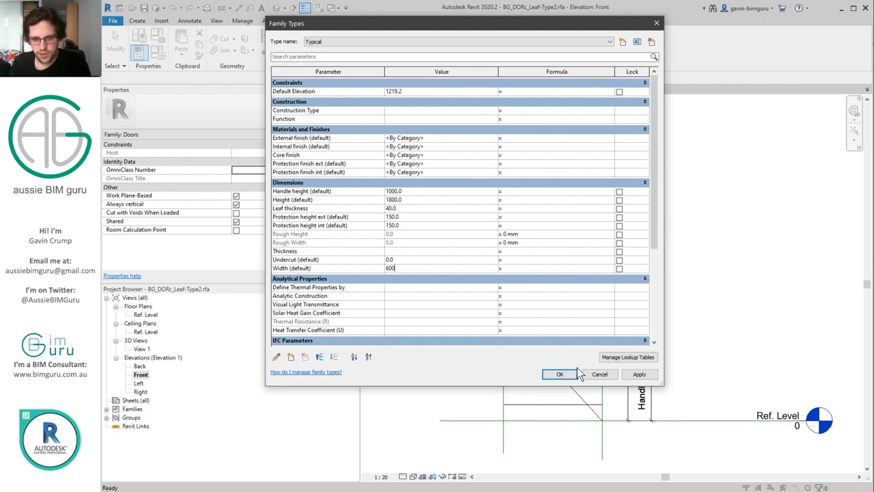
pyautogui.click(568, 374)
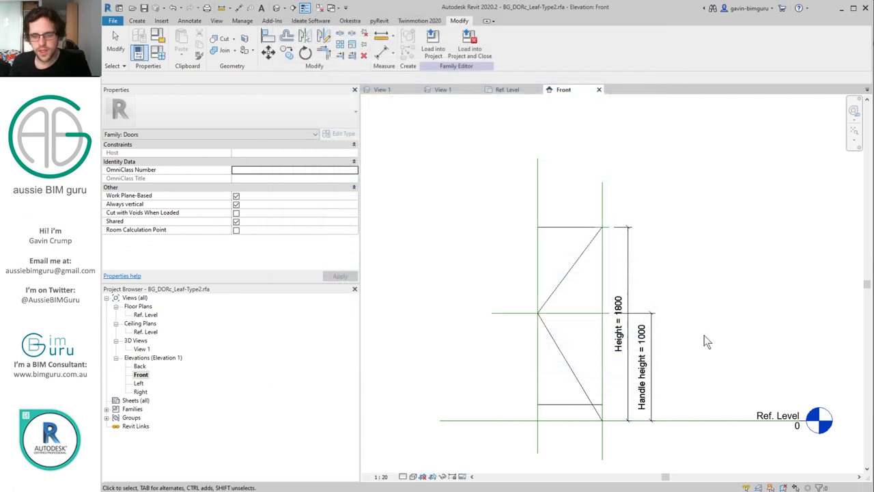
pyautogui.hotkey('ctrl', 'z')
# Temporarily hide both elevation swing lines in the Front view
pyautogui.click(513, 300)
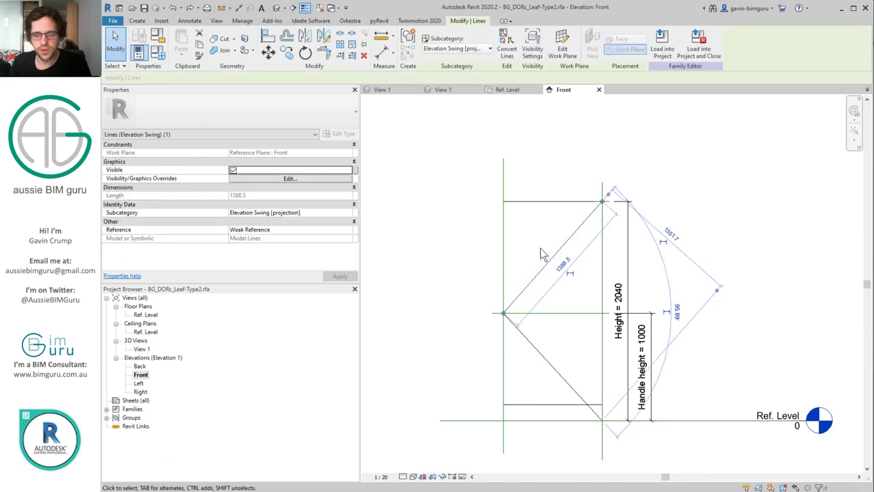
pyautogui.press('Escape')
pyautogui.click(553, 259)
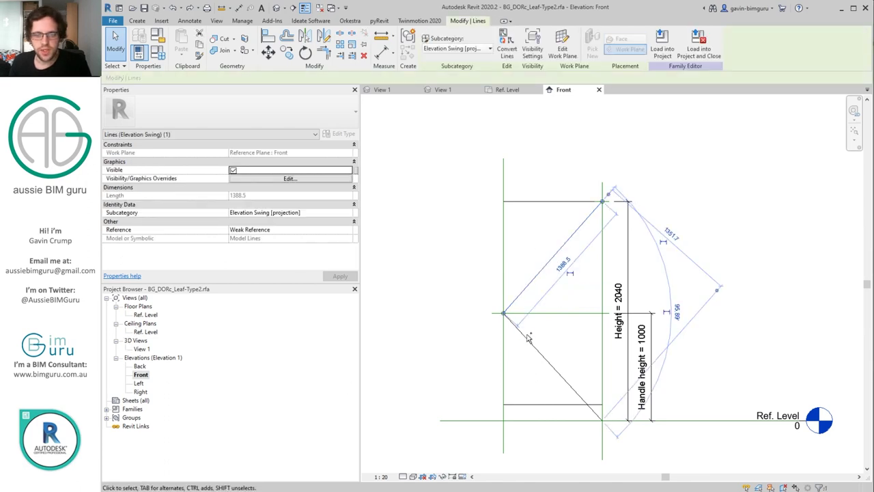
pyautogui.keyDown('ctrl'); pyautogui.click(536, 354); pyautogui.keyUp('ctrl')
pyautogui.click(444, 476)
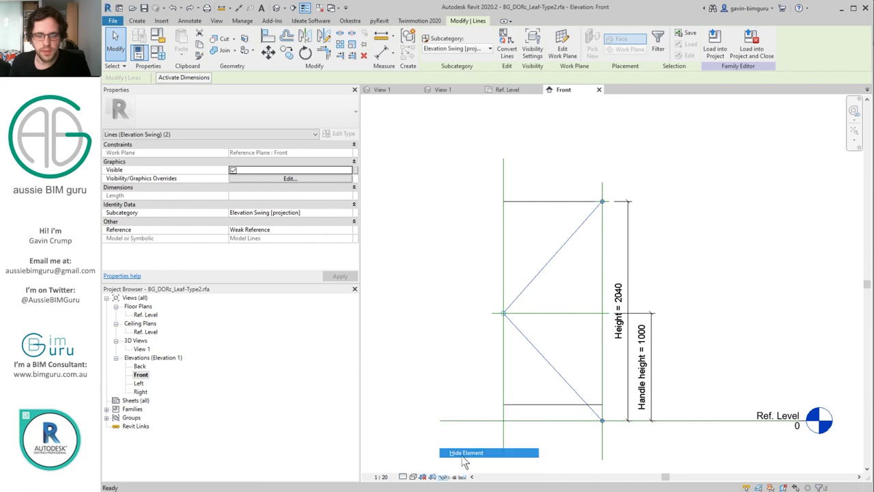
pyautogui.click(467, 453)
# On the Back reference plane, draw two model lines from the leaf's upper right corner to the handle height at the left edge and to the lower right corner
pyautogui.click(137, 20)
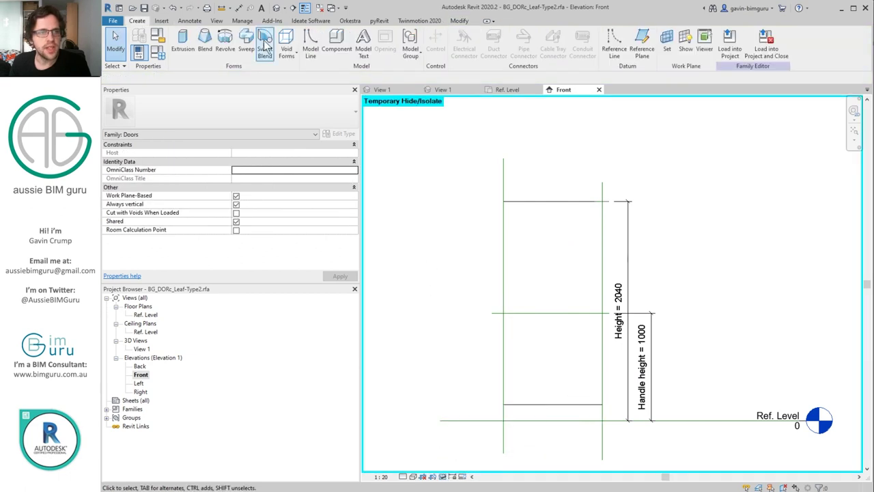
pyautogui.click(310, 50)
pyautogui.click(271, 77)
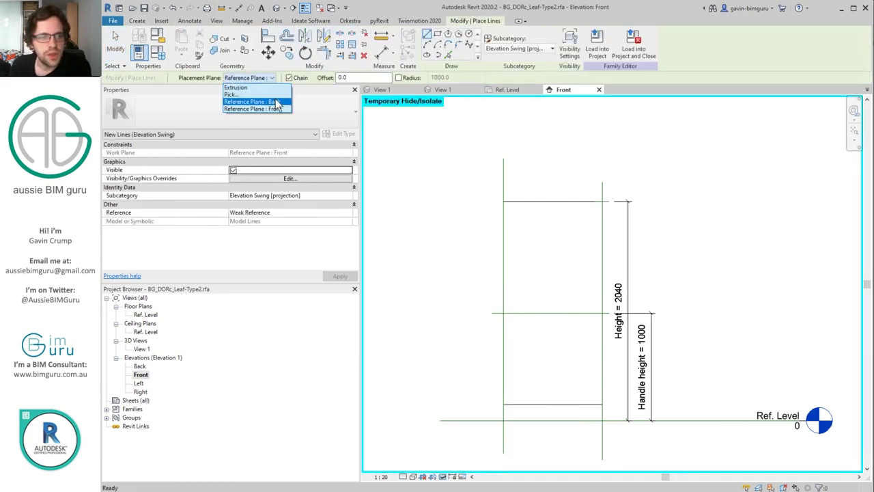
pyautogui.click(276, 102)
pyautogui.click(601, 201)
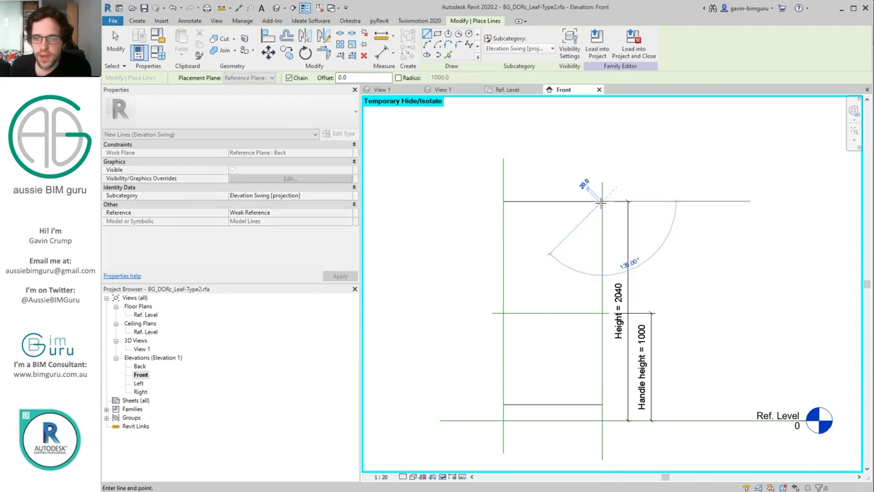
pyautogui.click(504, 314)
pyautogui.click(601, 419)
pyautogui.press('Escape')
pyautogui.press('Escape')
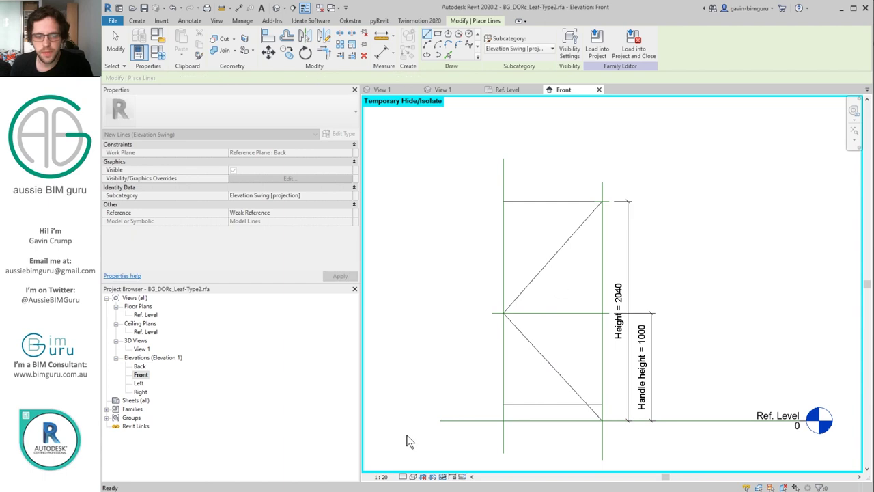
# Open the leaf's 3D view and temporarily isolate all four elevation swing lines
pyautogui.doubleClick(136, 341)
pyautogui.doubleClick(140, 349)
pyautogui.doubleClick(136, 341)
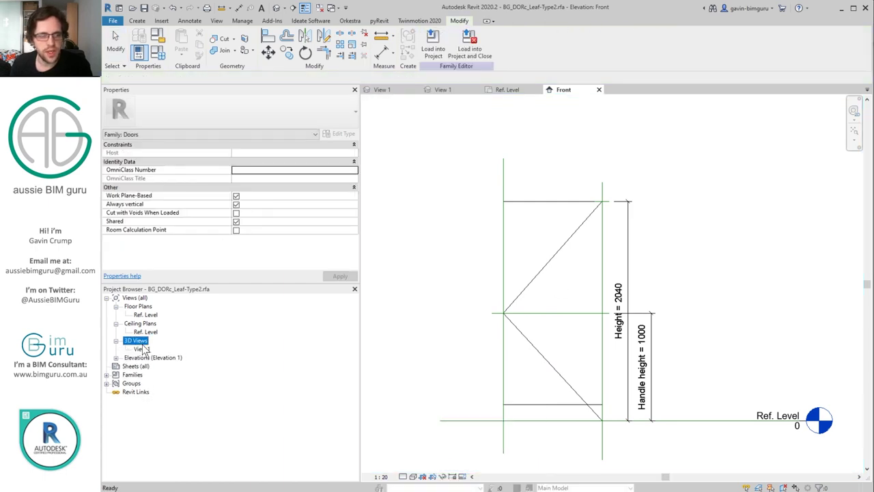
pyautogui.doubleClick(142, 349)
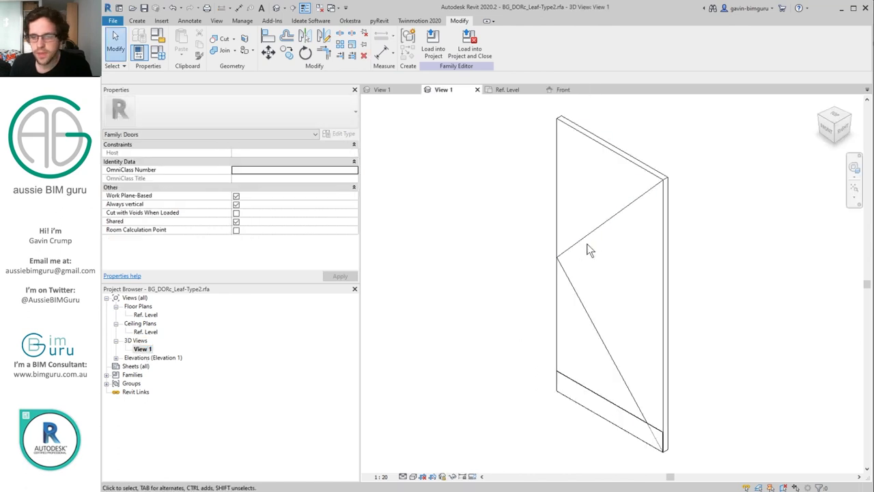
pyautogui.click(590, 250)
pyautogui.press('h')
pyautogui.press('i')
# Apply visibility settings with Plan/RCP display off to the four swing lines, and restore the temporarily hidden elements
pyautogui.moveTo(715, 365); pyautogui.dragTo(537, 171)
pyautogui.click(287, 180)
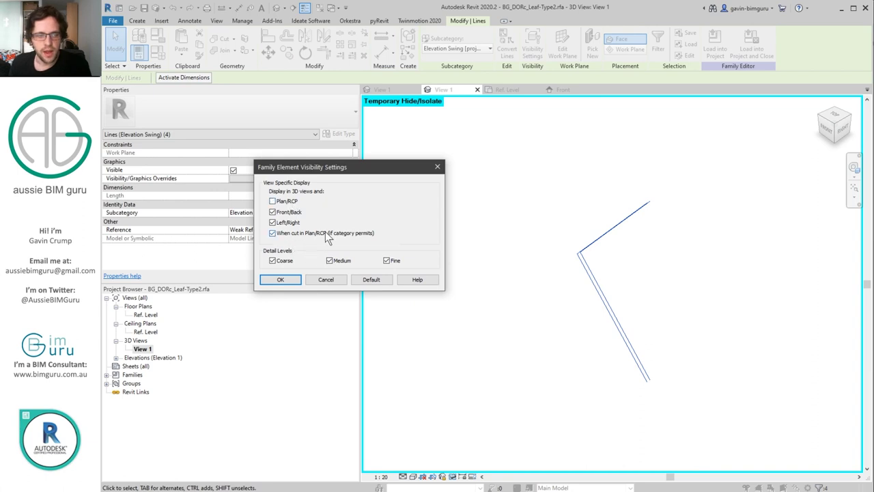
pyautogui.click(280, 279)
pyautogui.click(460, 285)
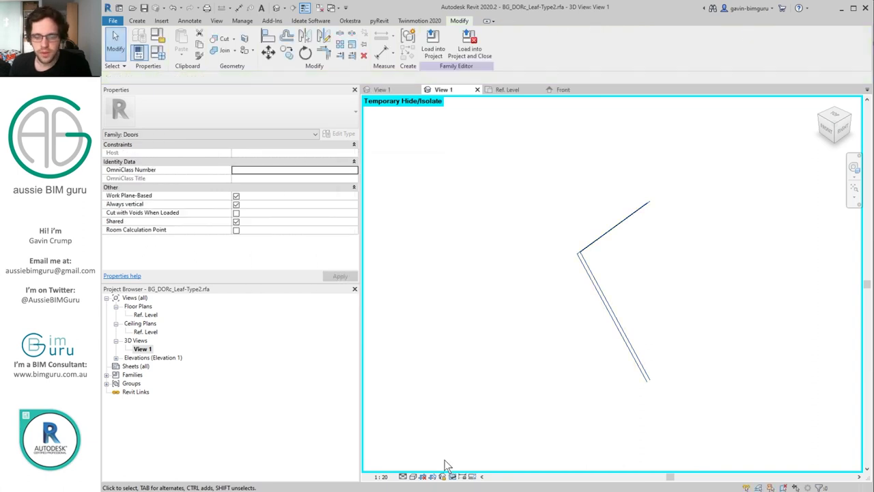
pyautogui.click(459, 478)
pyautogui.click(498, 467)
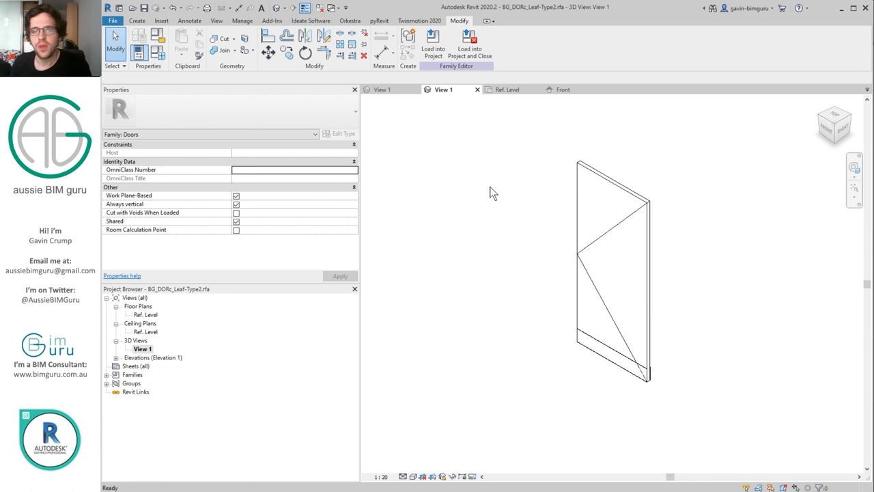
# Load the leaf into the Swing-Single door family and close it, skip placing an instance, and delete the existing Leaf-Type1 leaf
pyautogui.click(470, 49)
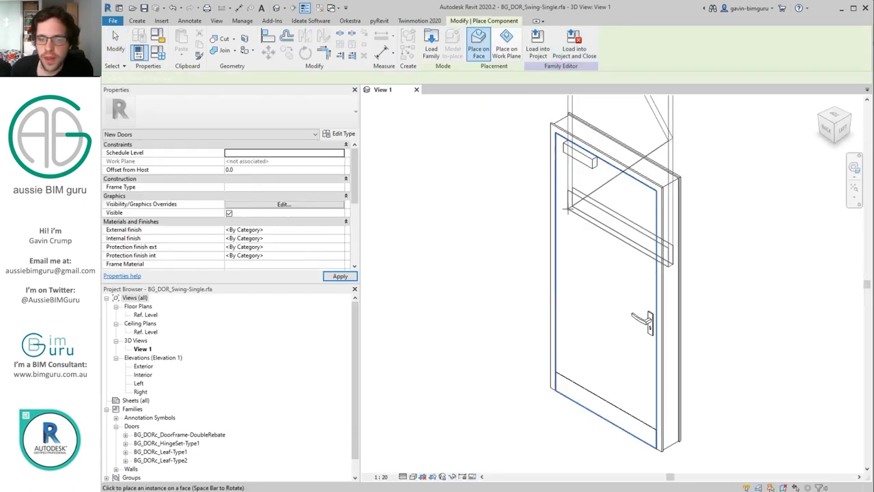
pyautogui.scroll(-4, 567, 280)
pyautogui.press('Escape')
pyautogui.press('Escape')
pyautogui.click(569, 283)
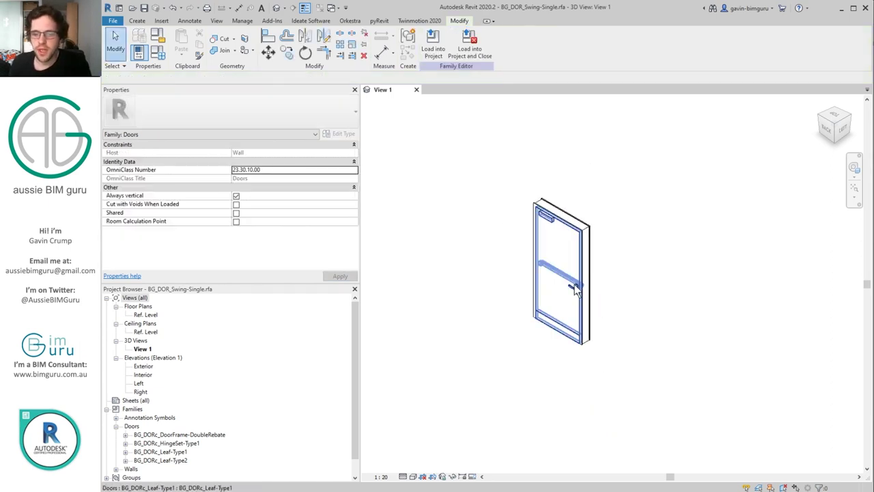
pyautogui.press('Delete')
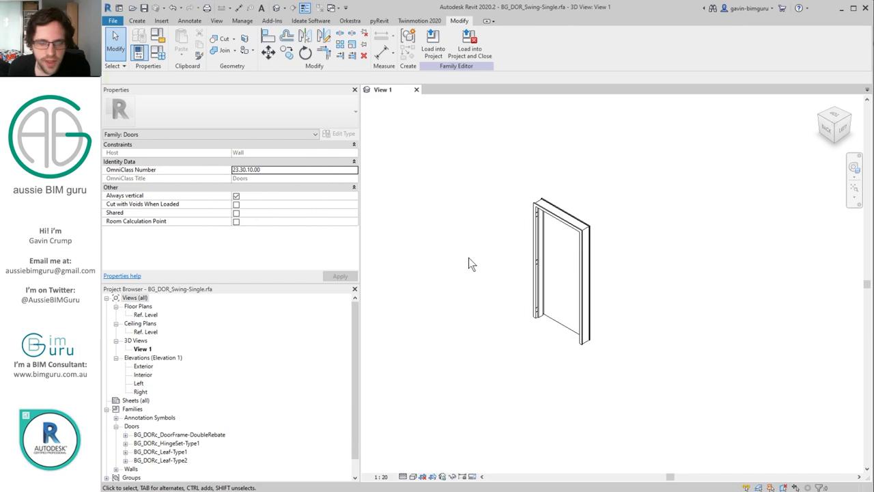
# In the Ref. Level plan, with inactive views closed, draw a short vertical reference line beside the hinge-side frame jamb
pyautogui.doubleClick(146, 314)
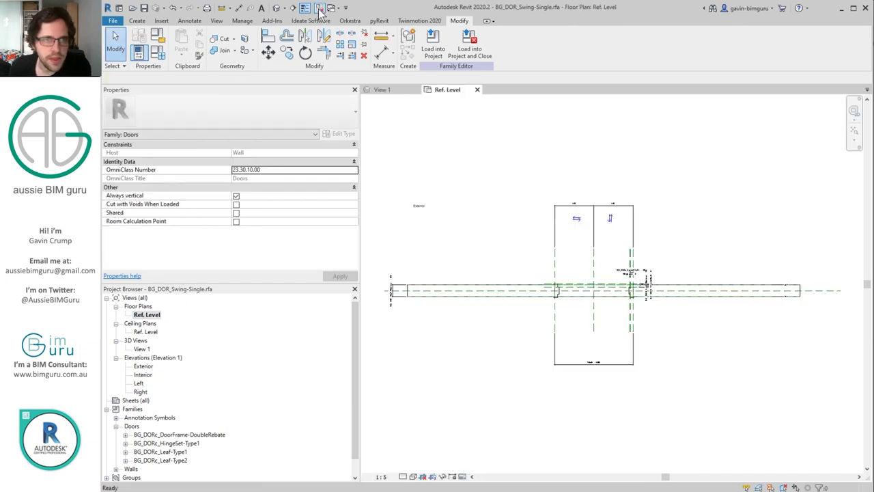
pyautogui.click(320, 8)
pyautogui.scroll(8, 629, 280)
pyautogui.scroll(5, 568, 259)
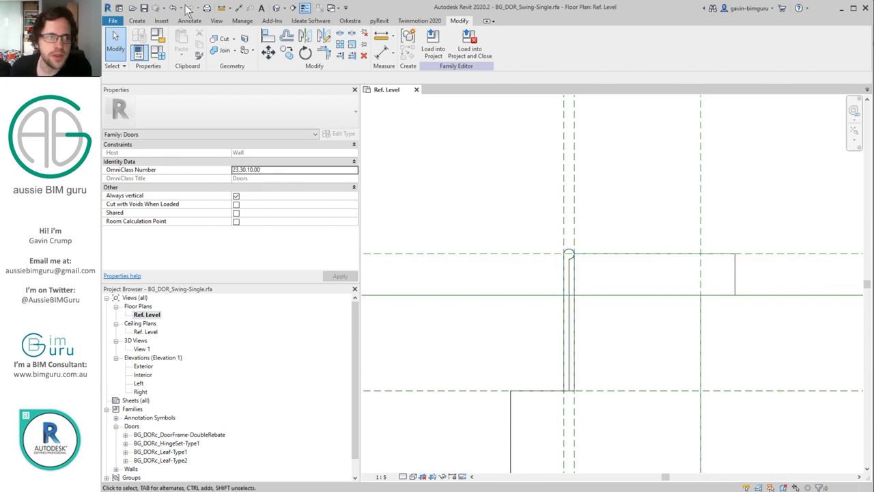
pyautogui.click(139, 21)
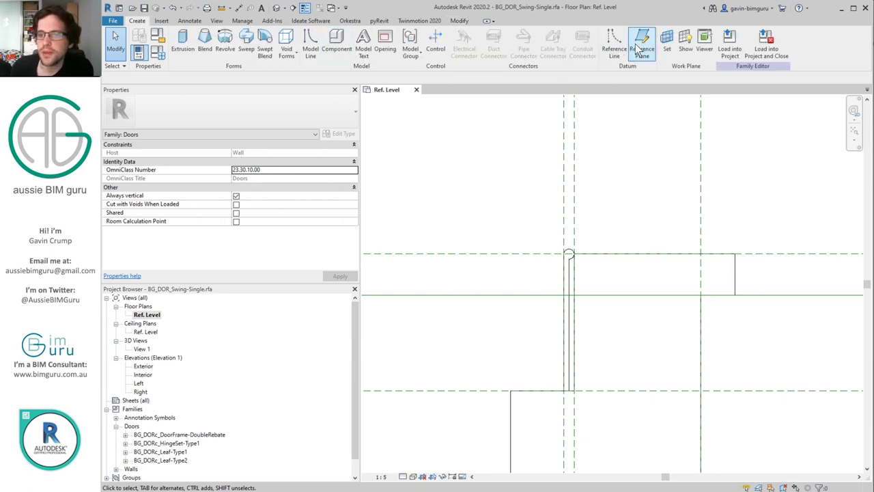
pyautogui.click(613, 43)
pyautogui.scroll(-1, 574, 183)
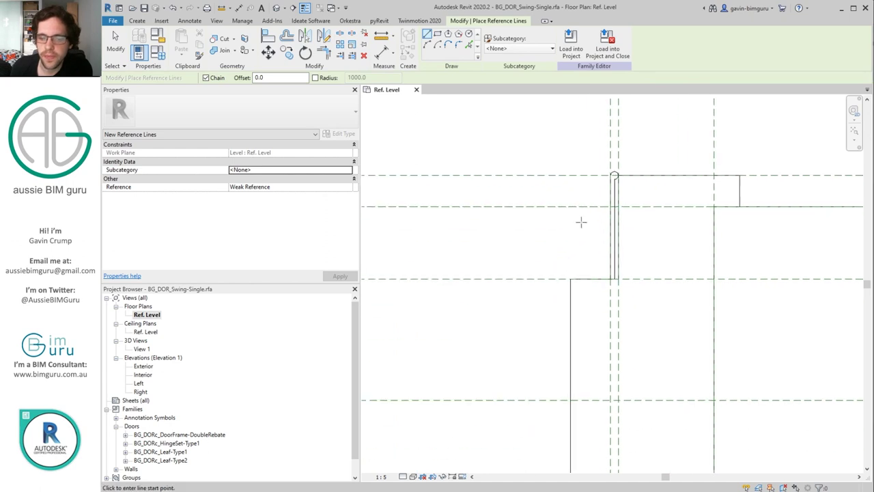
pyautogui.click(598, 217)
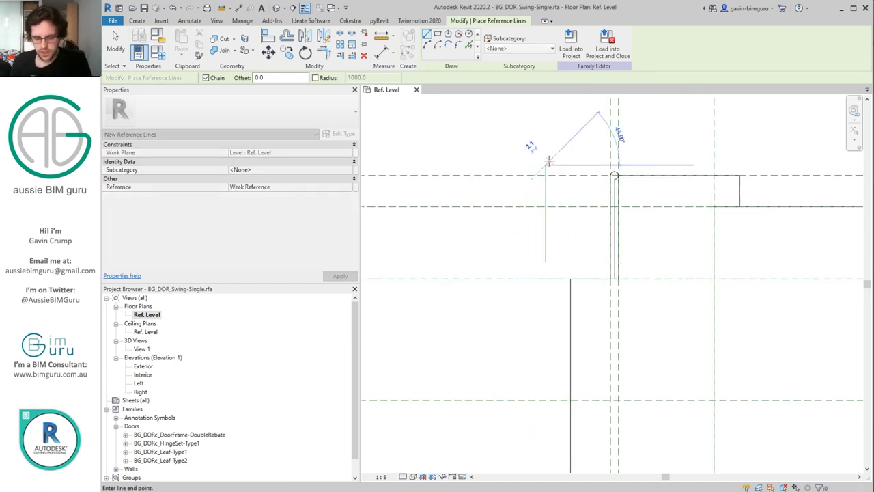
pyautogui.press('Escape')
pyautogui.press('Escape')
# Align the reference line's upper end to the hinge-face plane and its lower end to the opposite wall face, locking the alignments
pyautogui.click(546, 168)
pyautogui.click(624, 164)
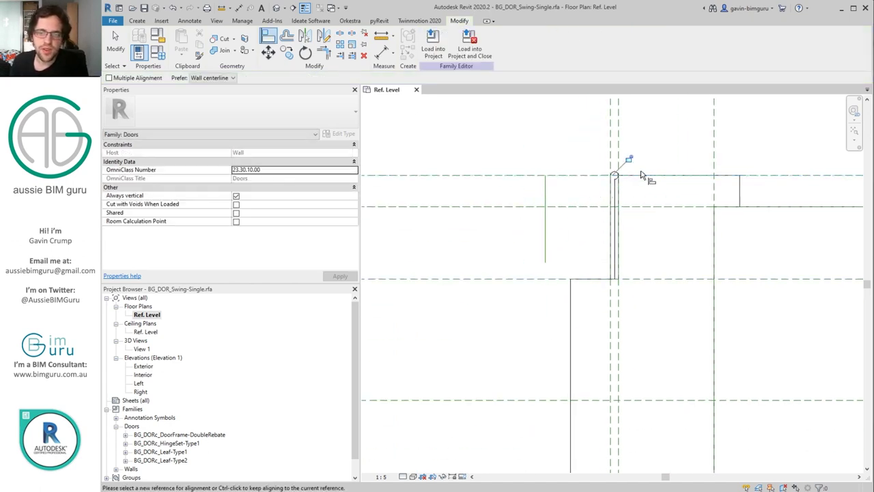
pyautogui.scroll(4, 620, 162)
pyautogui.moveTo(562, 271); pyautogui.dragTo(585, 213, button='middle')
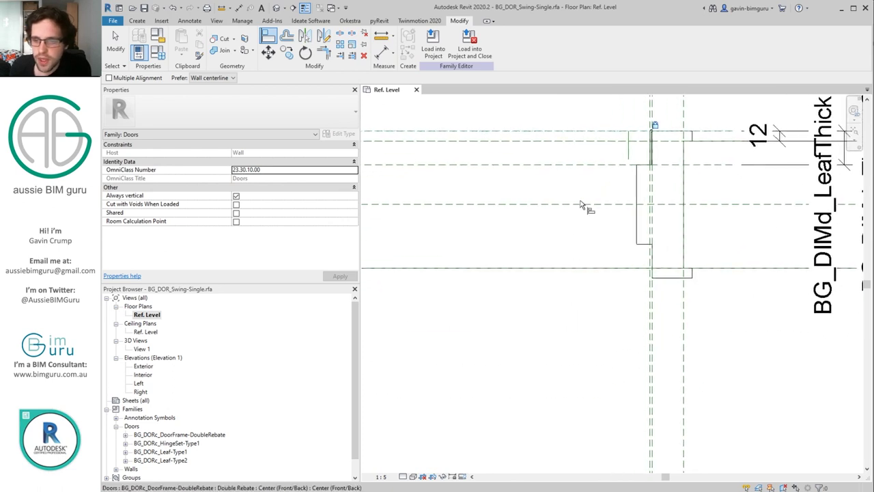
pyautogui.click(617, 272)
pyautogui.click(629, 163)
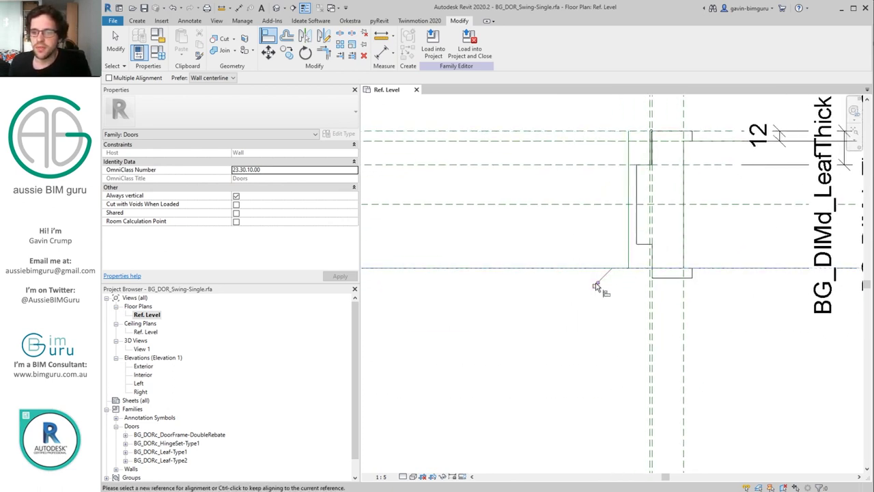
# Align the vertical reference line sideways onto the leaf-side reference plane of the hinge gap and lock it
pyautogui.click(647, 146)
pyautogui.scroll(2, 652, 131)
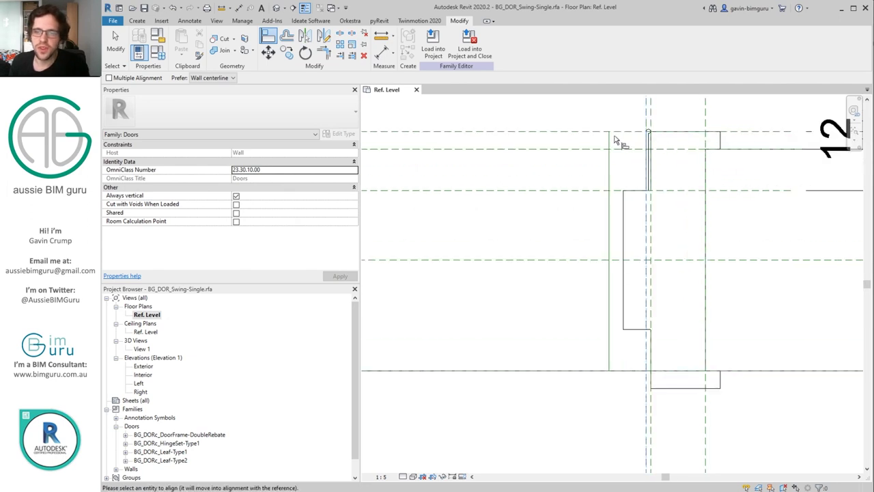
pyautogui.click(610, 145)
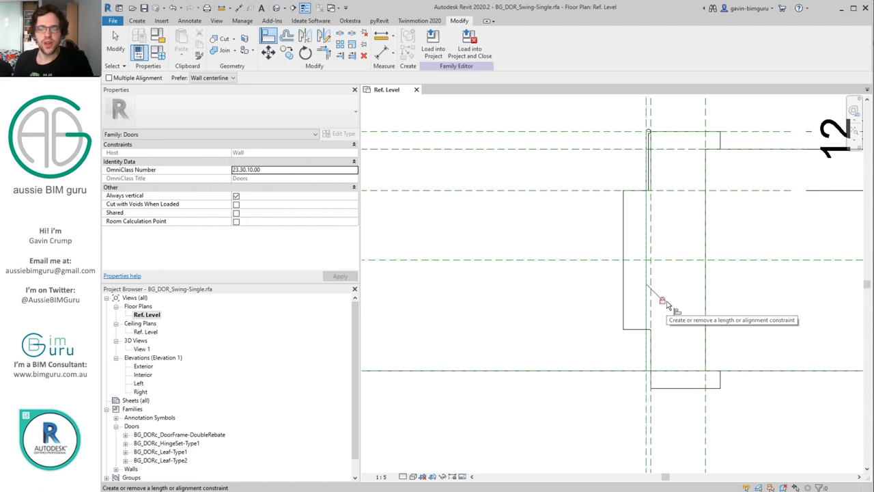
# Temporarily isolate the vertical reference line and draw an angled reference line about 1860 mm long from its upper end toward the upper left
pyautogui.click(646, 348)
pyautogui.press('h')
pyautogui.press('i')
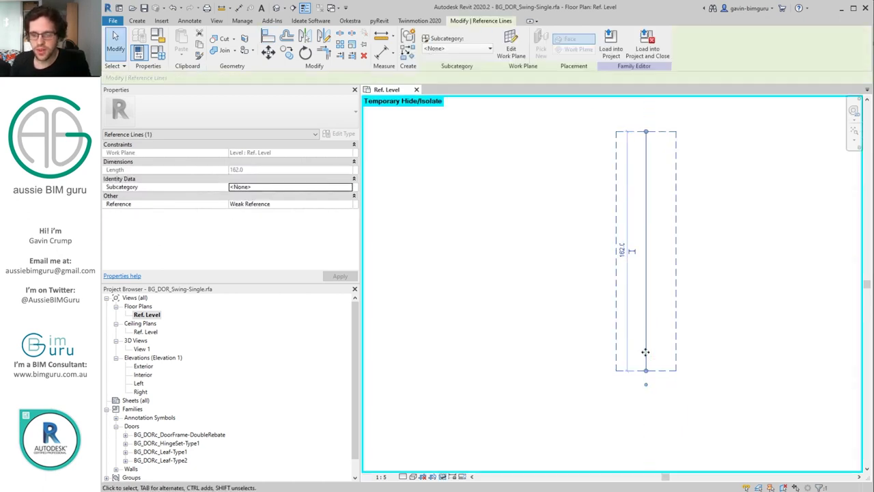
pyautogui.click(695, 359)
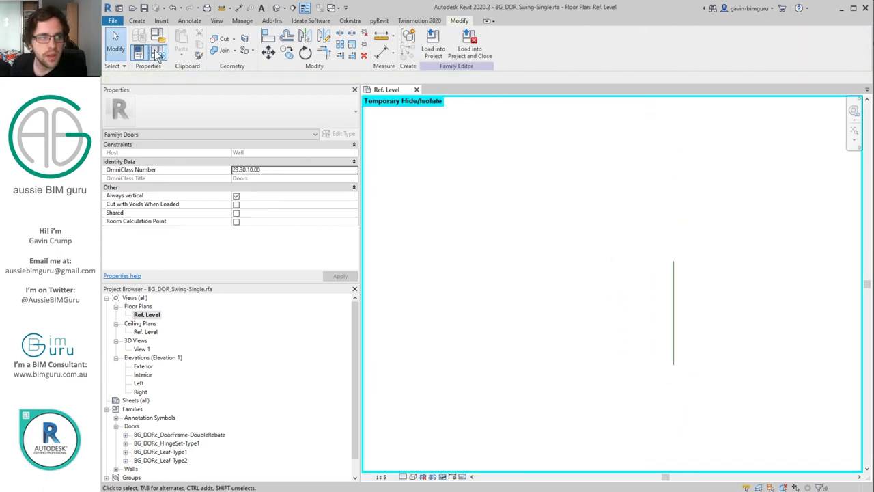
pyautogui.click(137, 20)
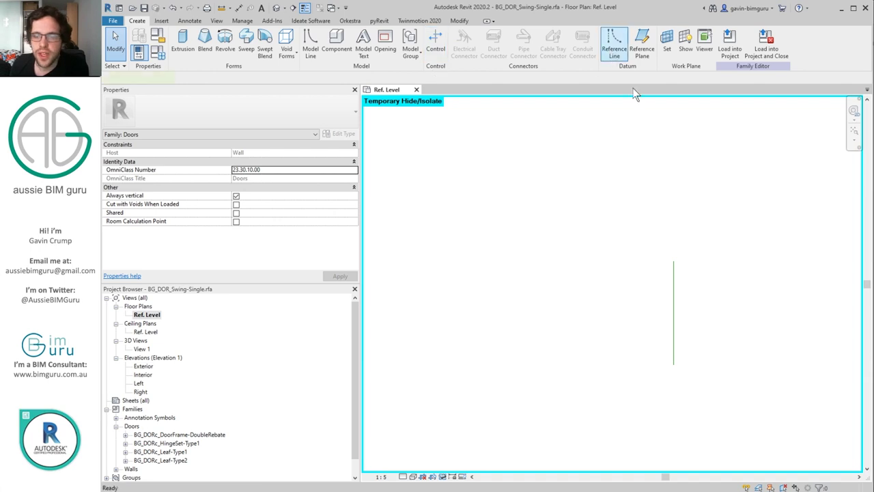
pyautogui.click(613, 48)
pyautogui.click(673, 260)
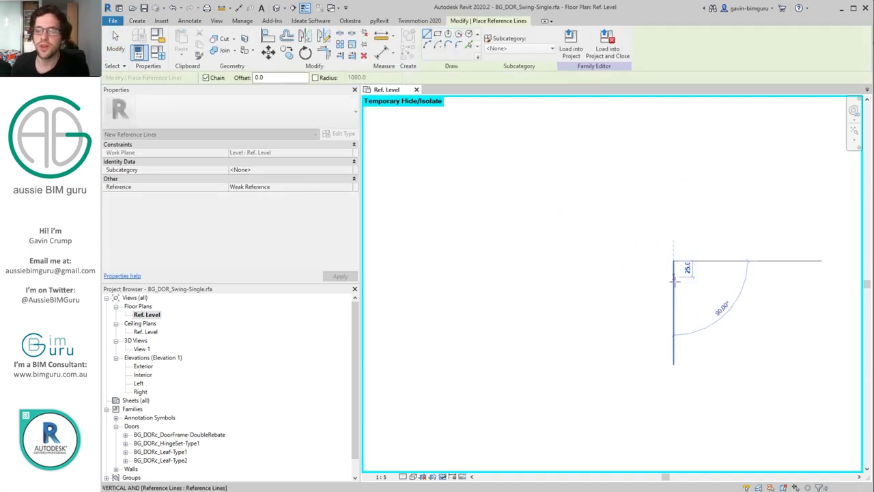
pyautogui.click(378, 142)
pyautogui.press('Escape')
pyautogui.press('Escape')
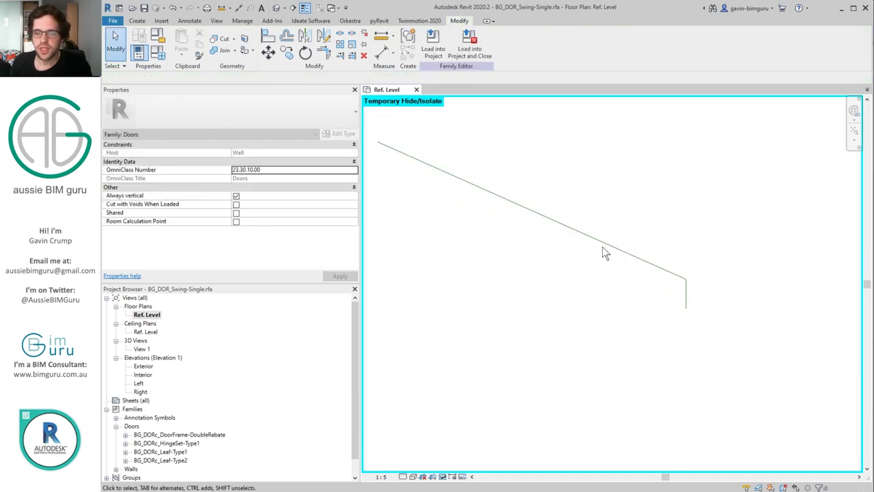
# Set the angled reference line's length to 920 mm and restore the temporarily hidden elements in the plan
pyautogui.click(602, 243)
pyautogui.click(527, 224)
pyautogui.write('9')
pyautogui.press('Return')
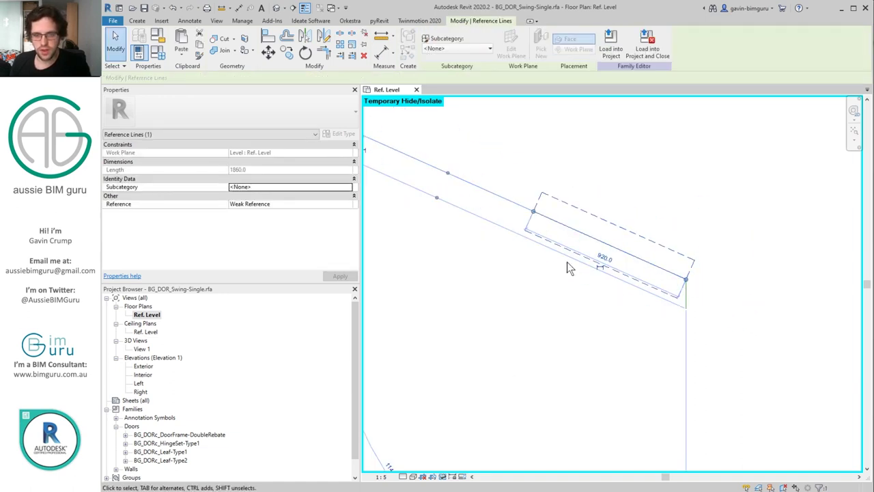
pyautogui.click(560, 352)
pyautogui.click(443, 477)
pyautogui.click(450, 472)
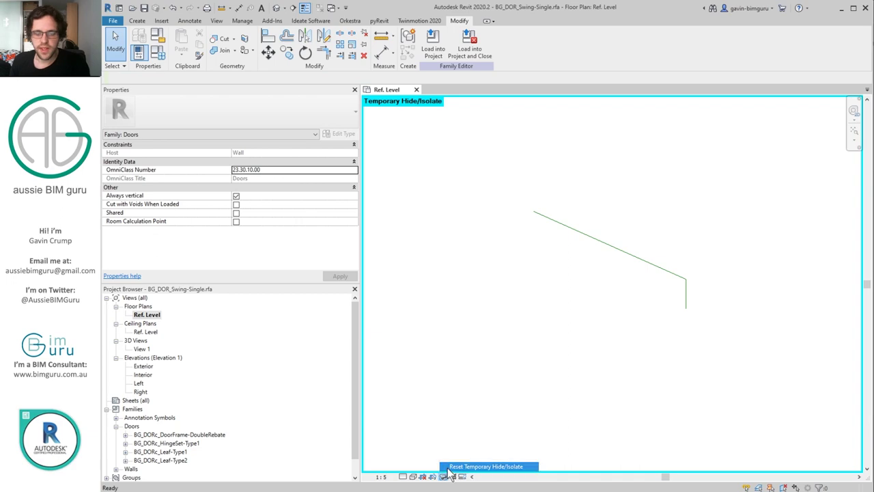
# Temporarily isolate the angled and vertical reference lines together at the hinge point
pyautogui.scroll(6, 686, 280)
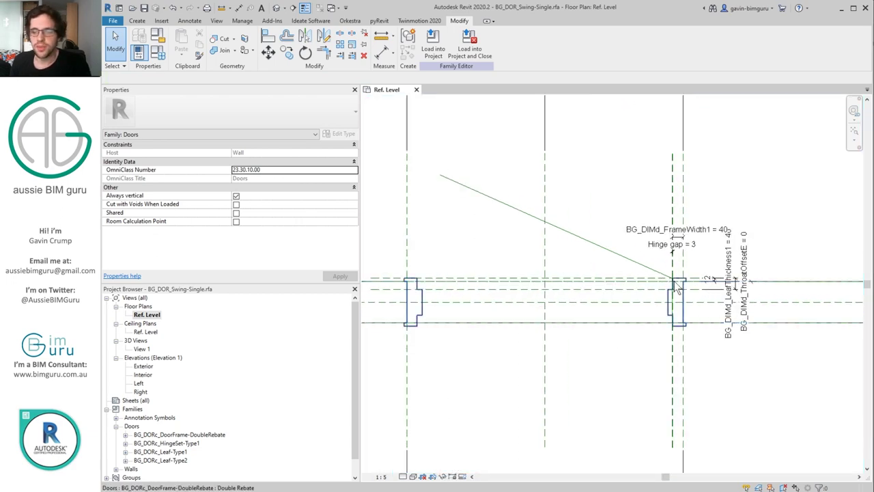
pyautogui.click(646, 259)
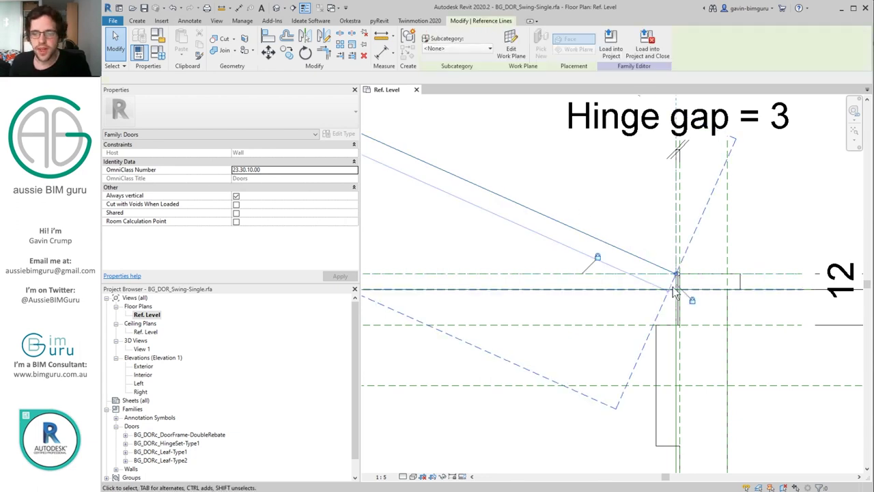
pyautogui.scroll(2, 676, 301)
pyautogui.keyDown('ctrl'); pyautogui.click(681, 316); pyautogui.keyUp('ctrl')
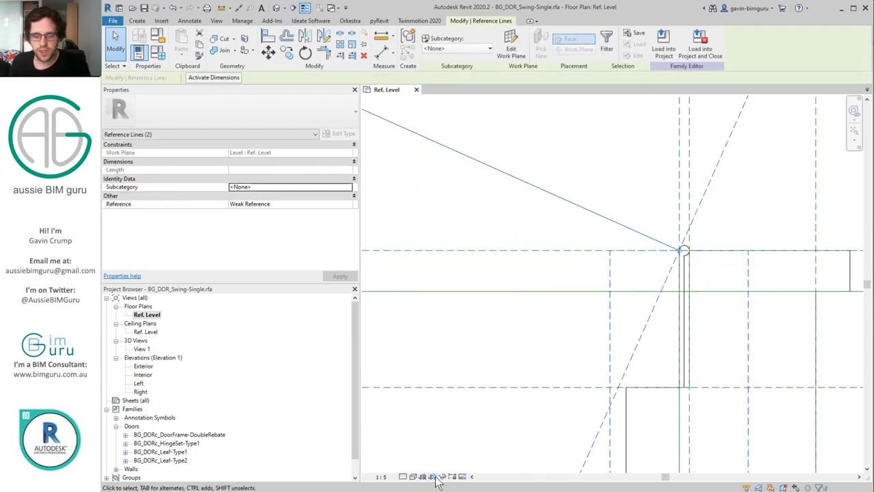
pyautogui.click(442, 476)
pyautogui.click(478, 443)
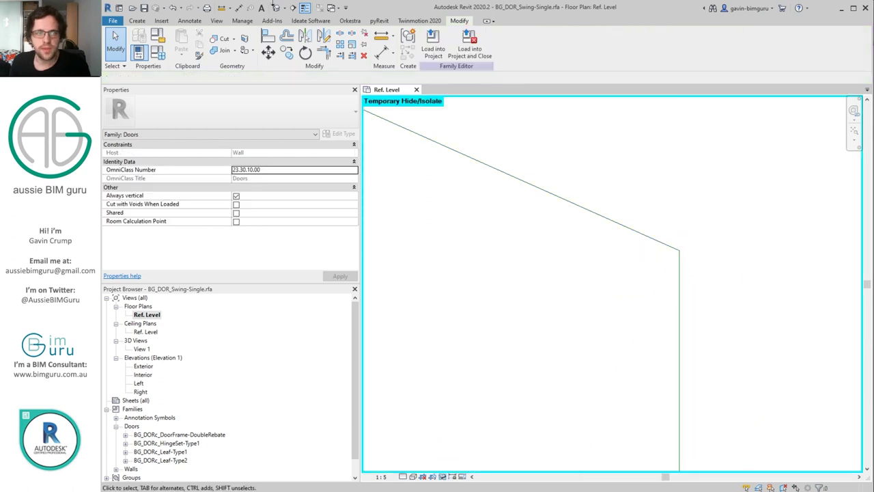
# Place an angular dimension between the vertical and angled reference lines, inside the corner at the hinge point
pyautogui.click(189, 21)
pyautogui.click(166, 42)
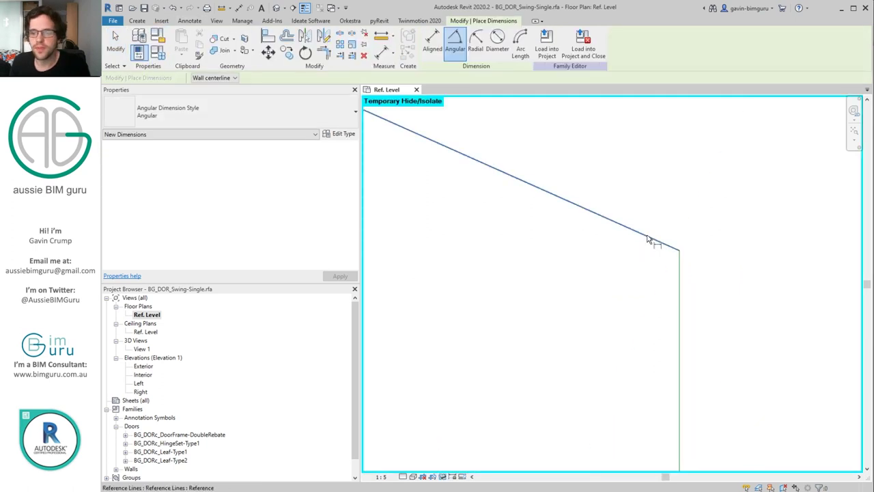
pyautogui.click(682, 282)
pyautogui.click(659, 240)
pyautogui.click(601, 314)
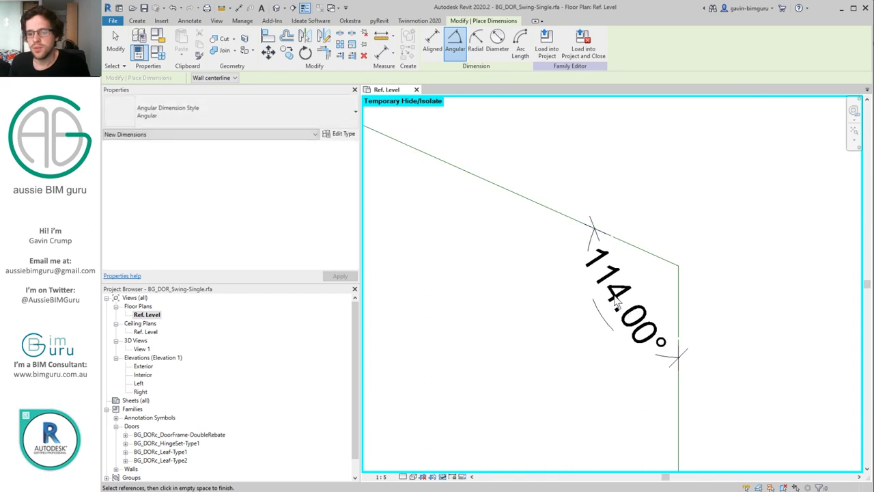
# Try to label the angular dimension between the two reference lines with BG_DIMd_Swing3DAngle1, and undo it
pyautogui.press('Escape')
pyautogui.click(482, 41)
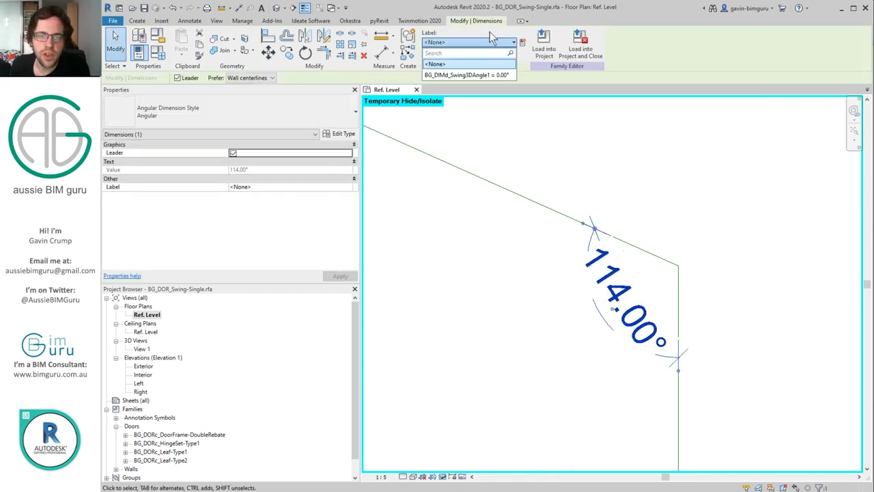
pyautogui.click(483, 74)
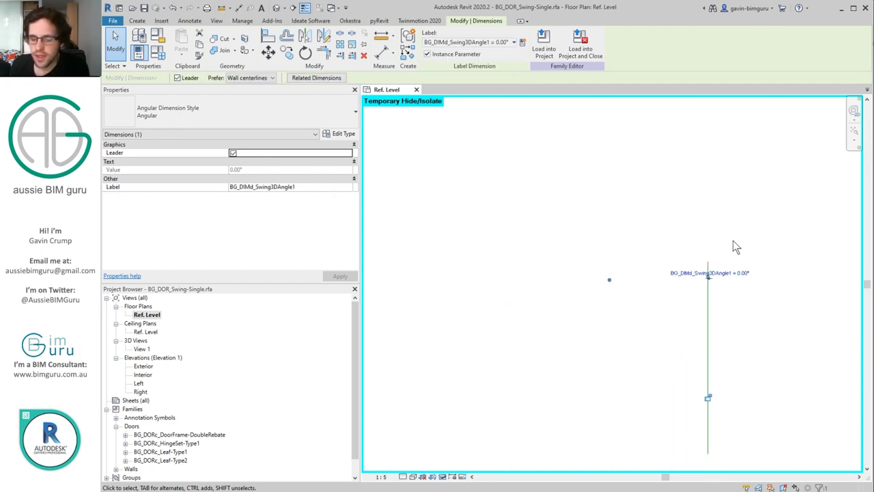
pyautogui.click(487, 416)
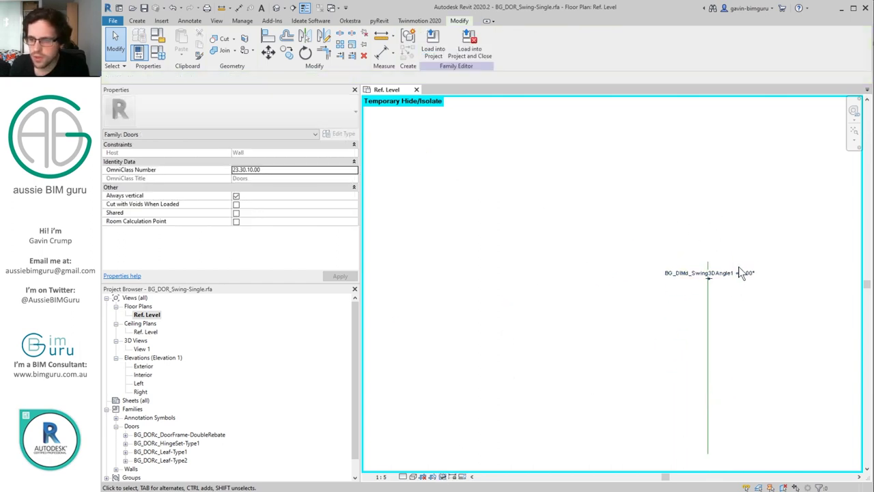
pyautogui.hotkey('ctrl', 'z')
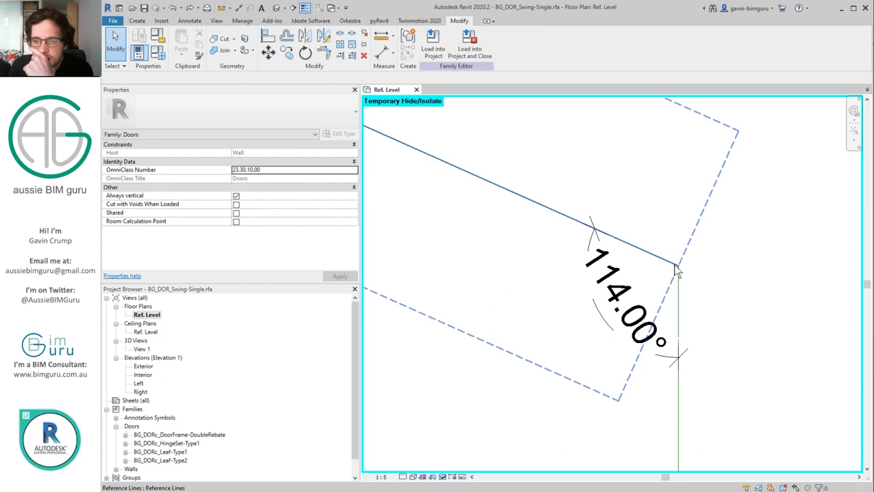
# Restore the temporarily hidden elements in the reference level plan
pyautogui.click(443, 477)
pyautogui.click(478, 464)
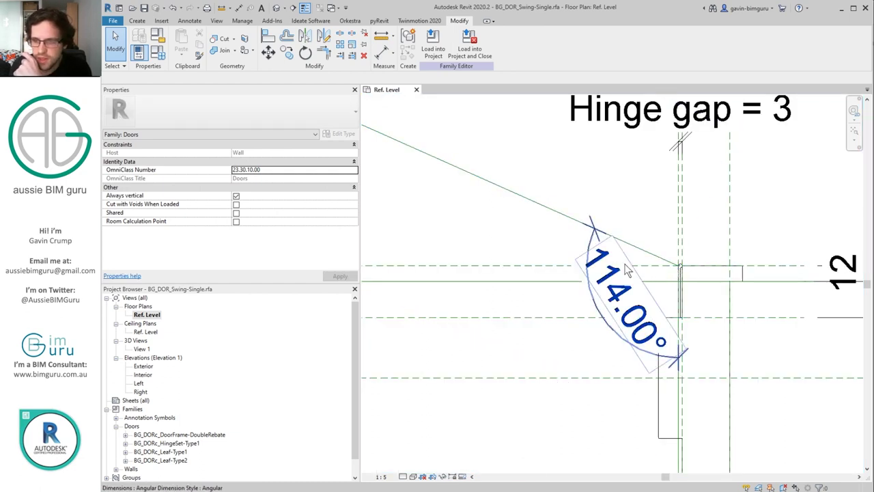
# Draw a short horizontal reference line just above the horizontal reference plane through the hinge point
pyautogui.click(137, 21)
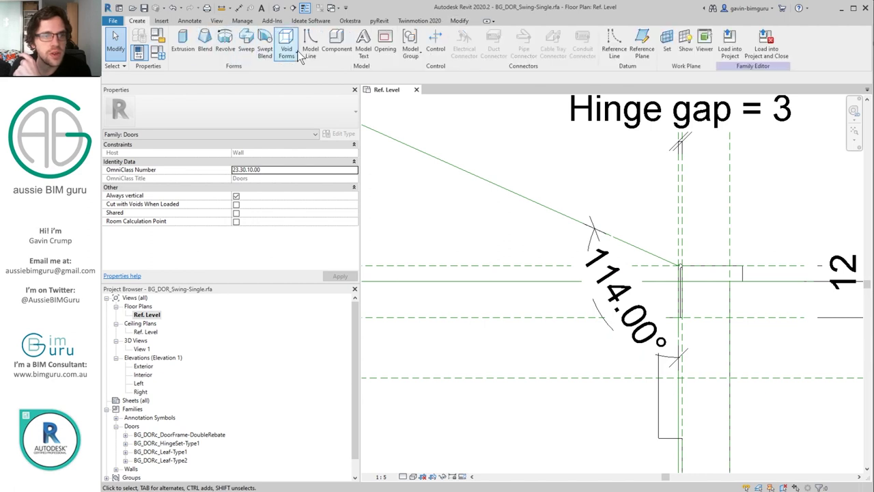
pyautogui.click(614, 48)
pyautogui.click(469, 257)
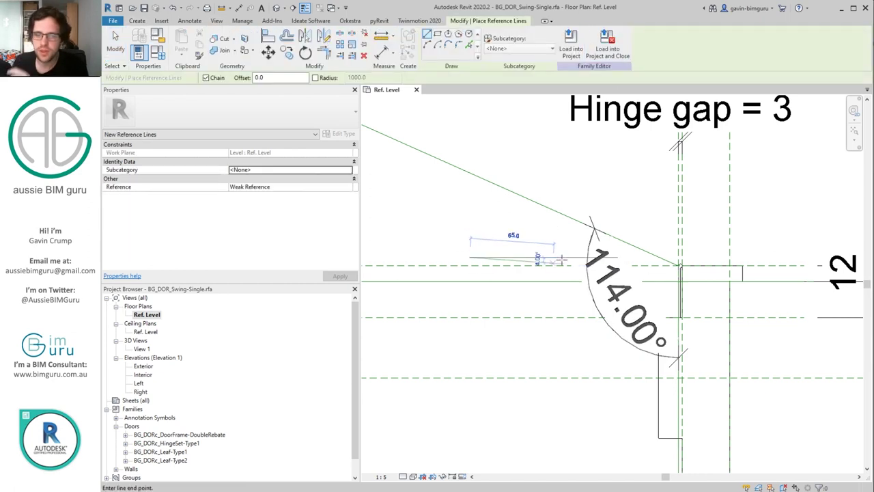
pyautogui.click(578, 256)
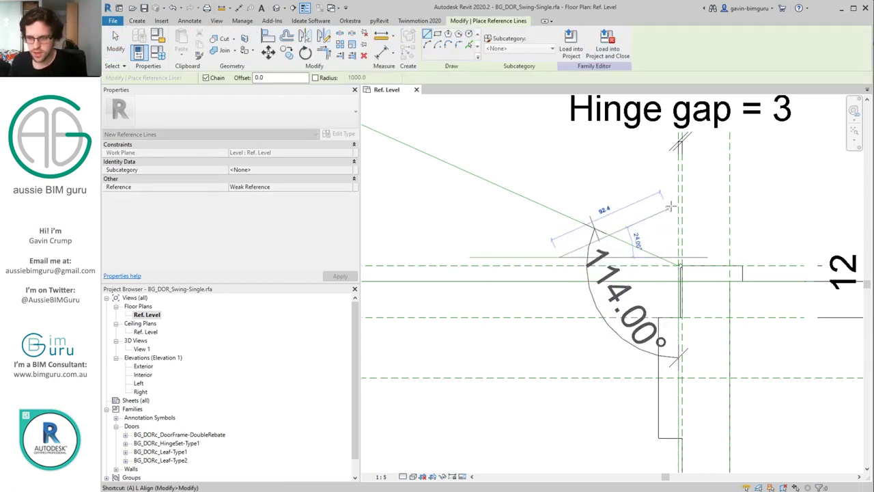
pyautogui.press('Escape')
pyautogui.press('Escape')
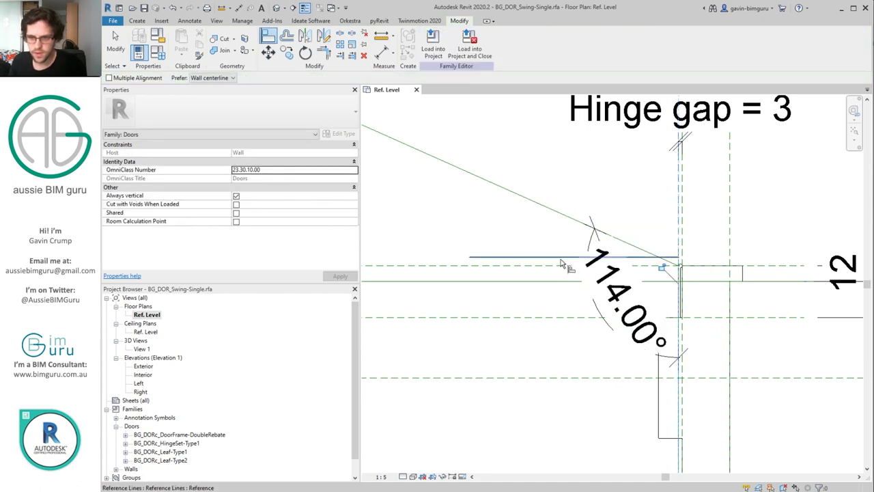
# Delete the trial horizontal reference line and the angular dimension between the vertical and angled reference lines
pyautogui.click(659, 266)
pyautogui.keyDown('ctrl'); pyautogui.click(621, 293); pyautogui.keyUp('ctrl')
pyautogui.press('Delete')
# Place an angular dimension between the horizontal reference plane at the hinge and the angled reference line, and label it BG_DIMd_Swing3DAngle1
pyautogui.click(190, 20)
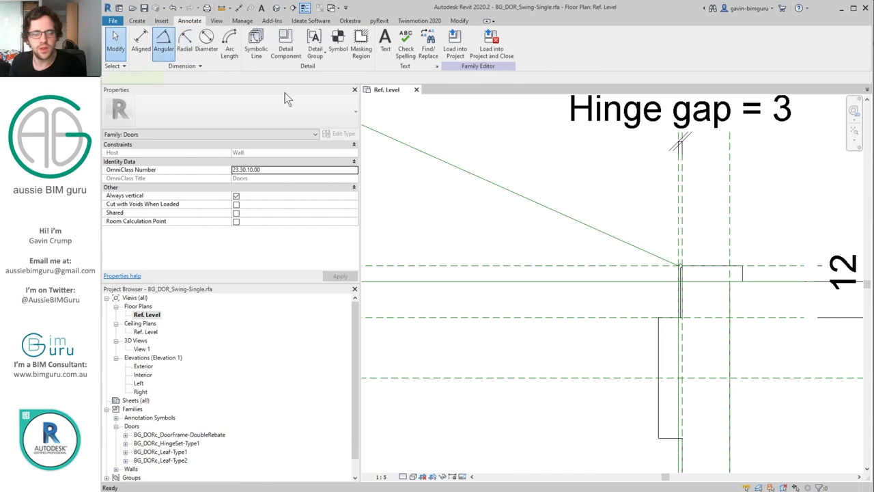
pyautogui.click(163, 40)
pyautogui.click(579, 268)
pyautogui.click(583, 242)
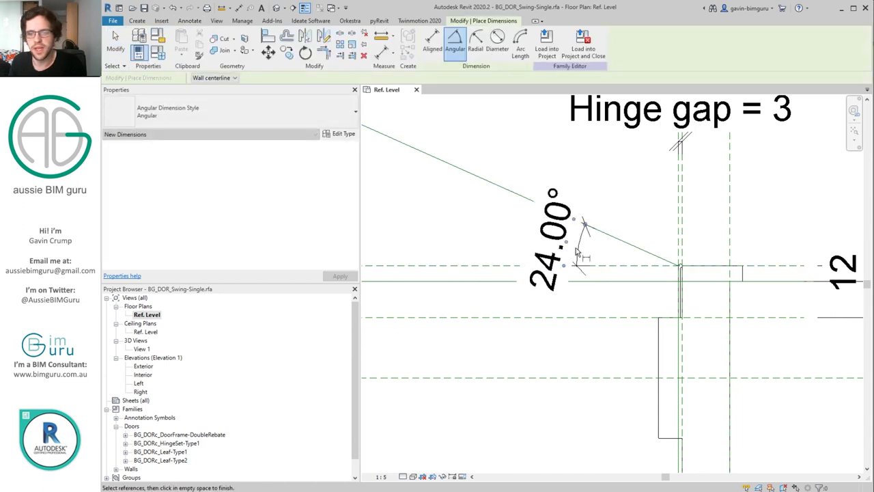
pyautogui.press('Escape')
pyautogui.click(503, 43)
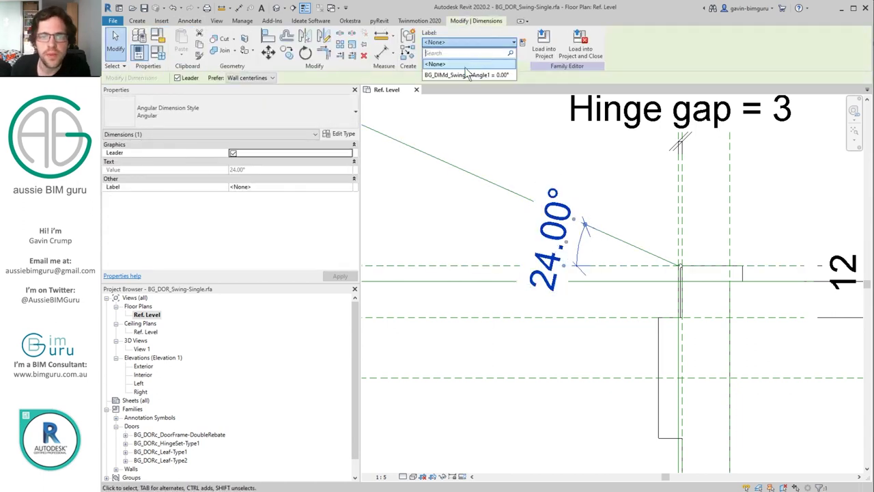
pyautogui.click(467, 77)
# Set BG_DIMd_Swing3DAngle1 to 30° in the family types and check the angled reference line with its work planes
pyautogui.click(158, 51)
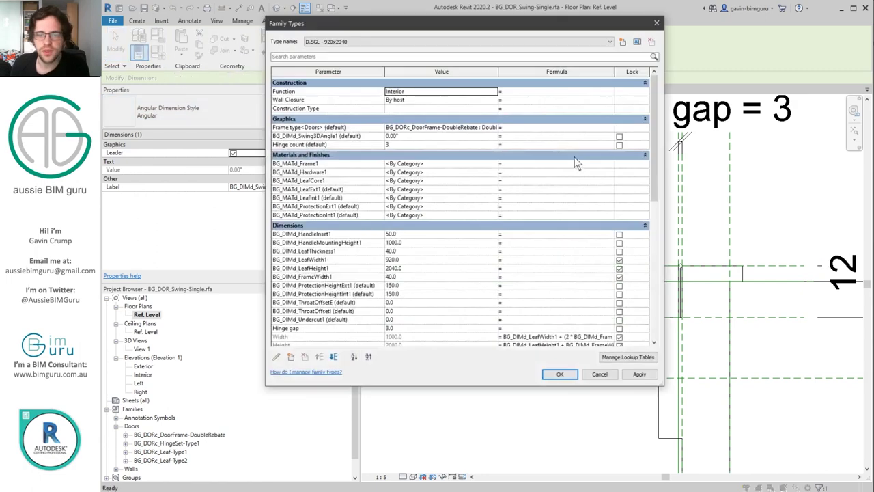
pyautogui.click(410, 136)
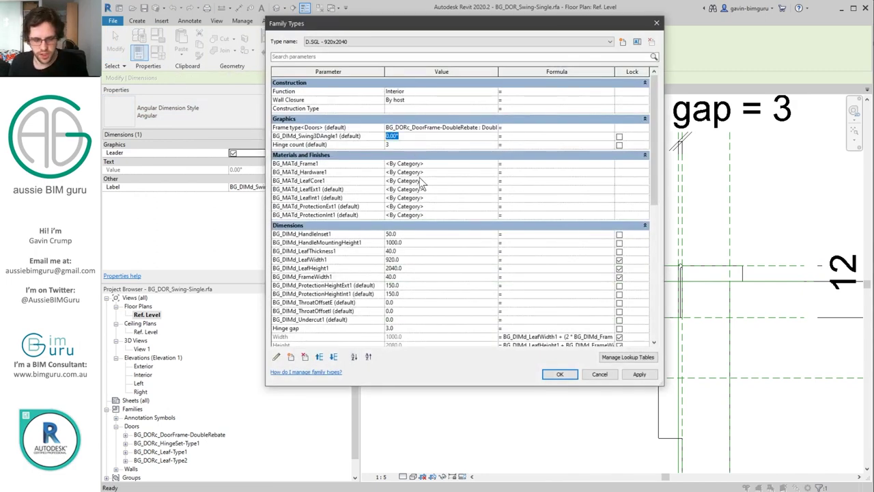
pyautogui.click(560, 376)
pyautogui.scroll(-5, 585, 350)
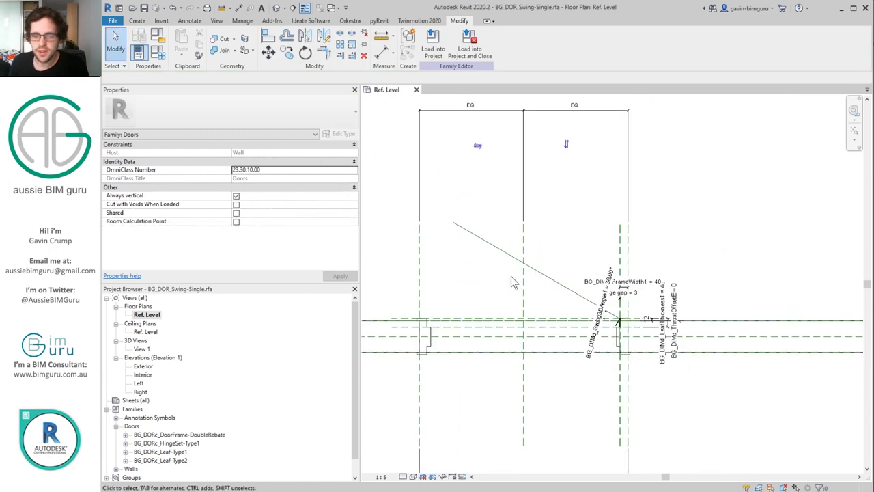
pyautogui.click(493, 252)
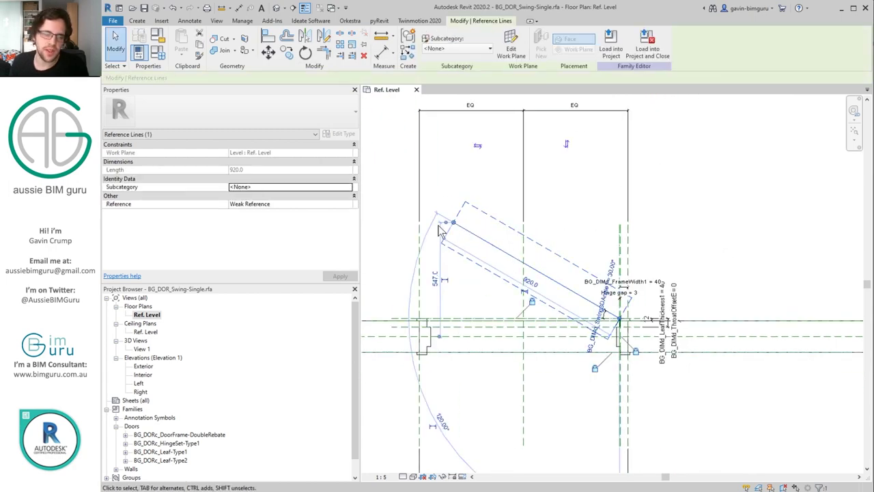
pyautogui.click(458, 209)
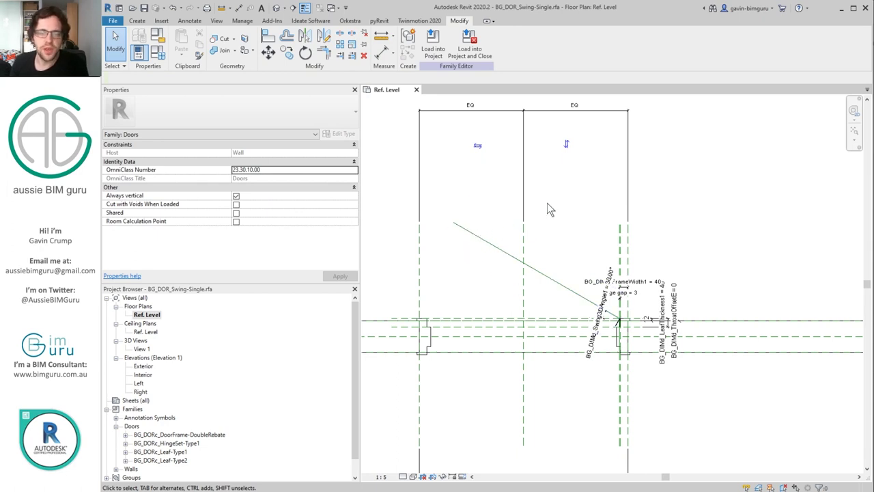
# Place a BG_DORc_Leaf-Type2 leaf on the angled reference line's work plane, about 260 mm from the vertical hinge reference
pyautogui.click(137, 21)
pyautogui.click(337, 42)
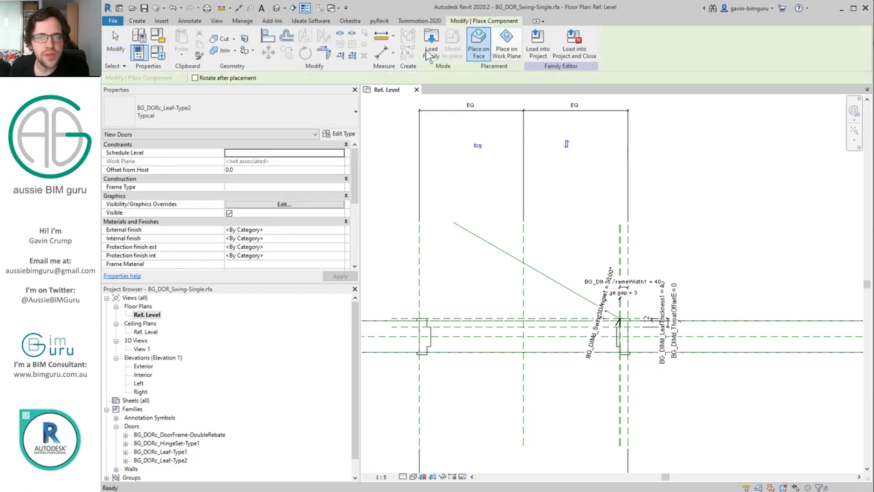
pyautogui.click(506, 47)
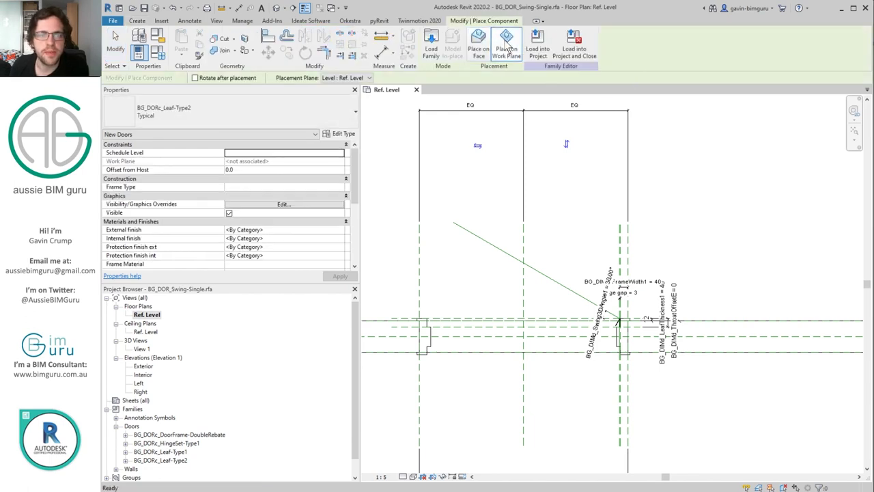
pyautogui.click(353, 78)
pyautogui.click(331, 94)
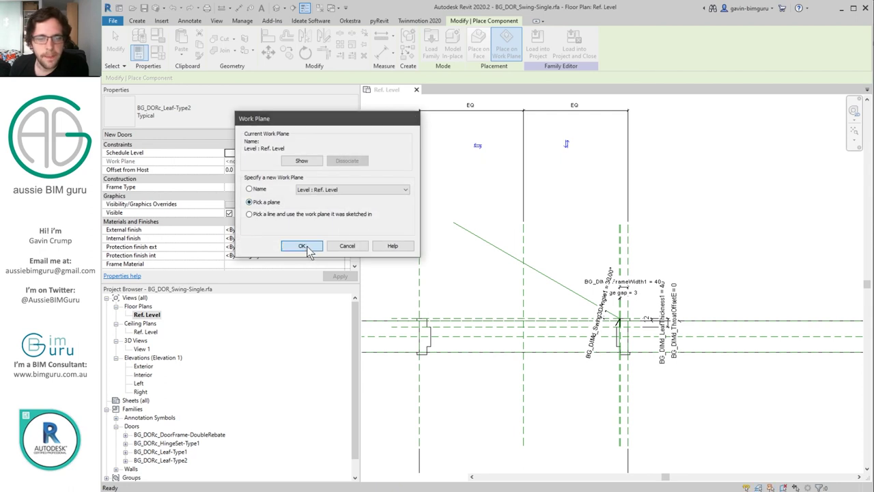
pyautogui.click(305, 249)
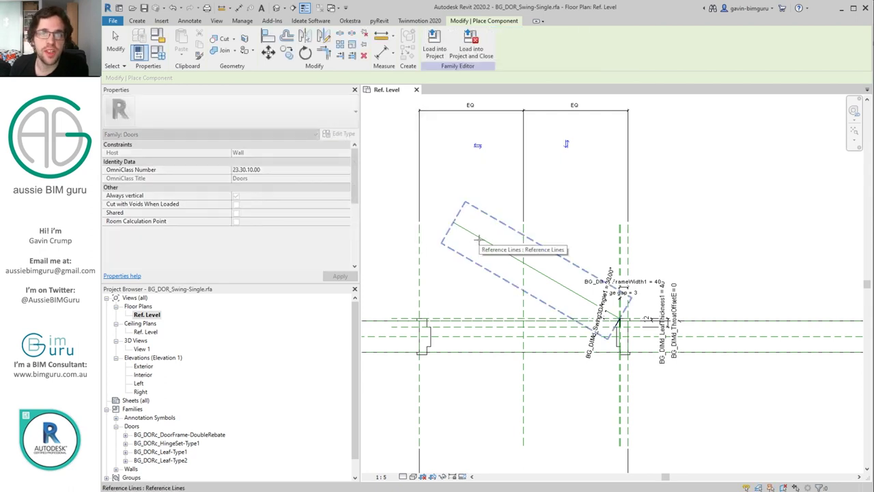
pyautogui.click(478, 239)
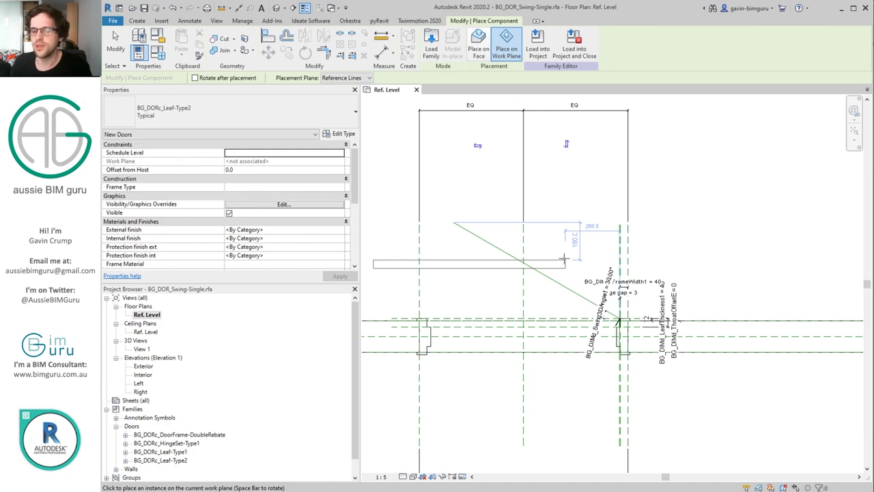
pyautogui.click(563, 258)
pyautogui.press('Escape')
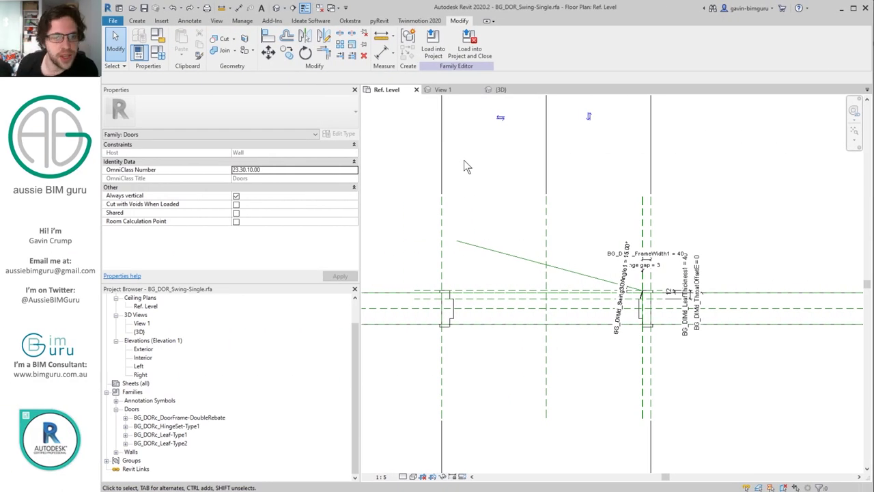
# View the door in 3D, then load the BG_DORc_Leaf-Type2 family into the swing door family and close it
pyautogui.click(514, 90)
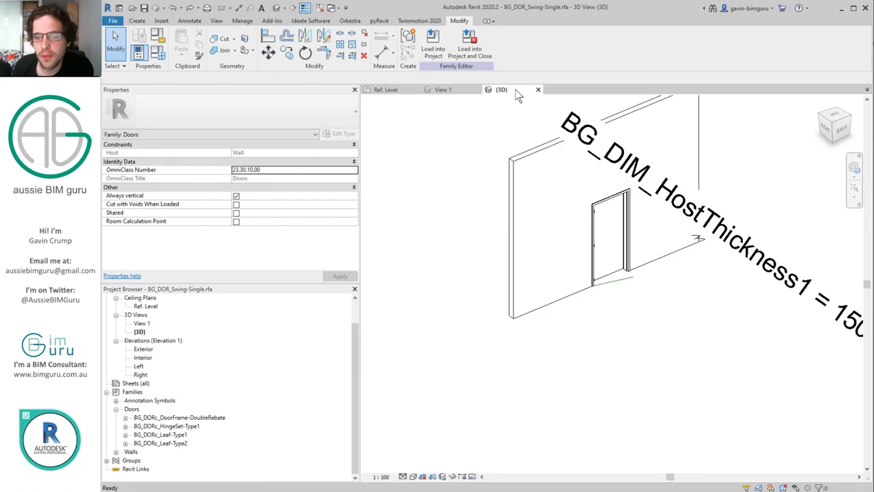
pyautogui.click(447, 90)
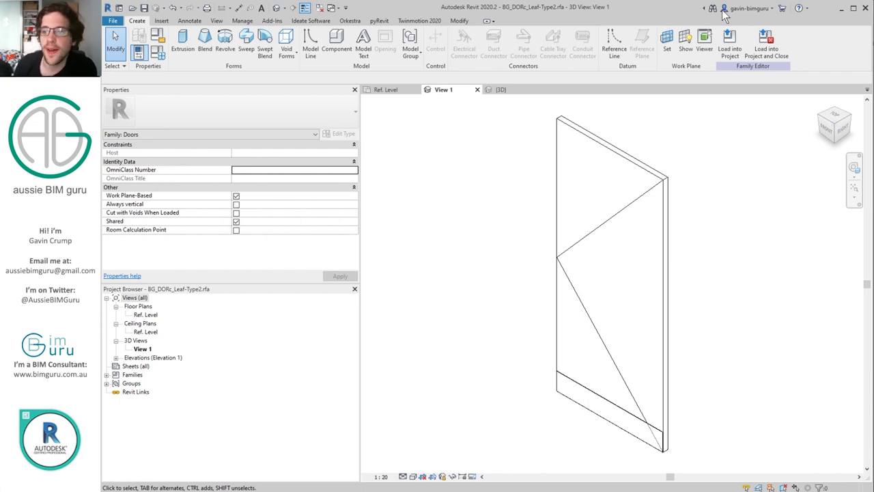
pyautogui.click(777, 55)
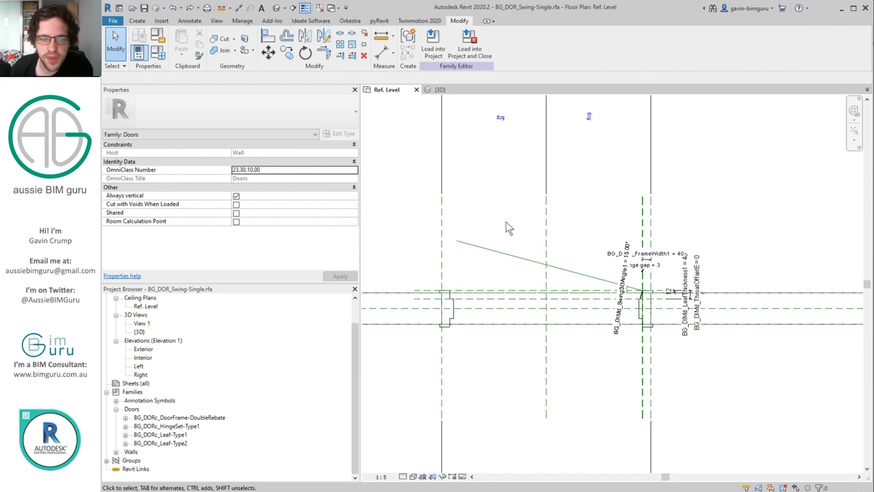
# Place a BG_DORc_Leaf-Type2 leaf on a work plane picked from the angled reference line, about 280 mm from the vertical hinge reference
pyautogui.click(136, 21)
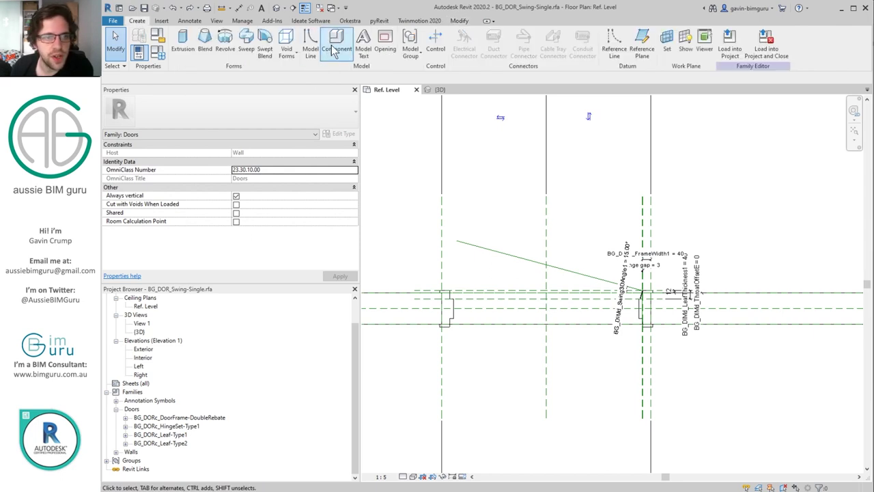
pyautogui.click(335, 40)
pyautogui.click(507, 46)
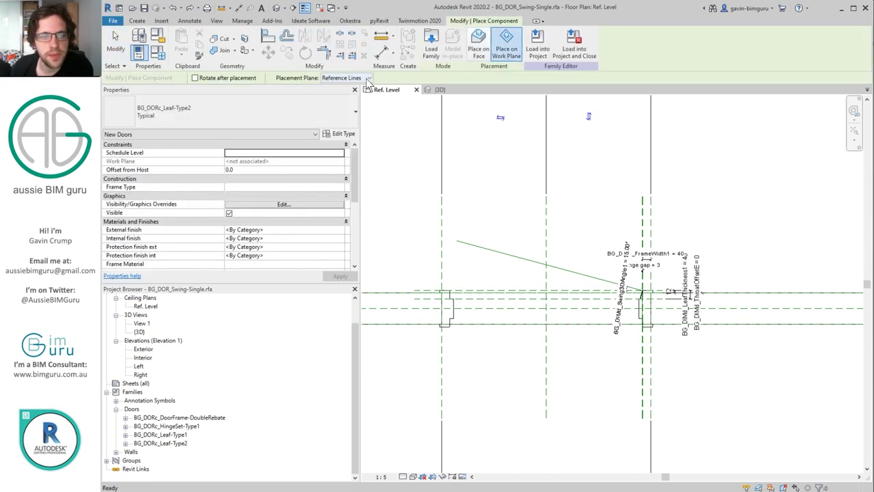
pyautogui.click(347, 78)
pyautogui.click(335, 95)
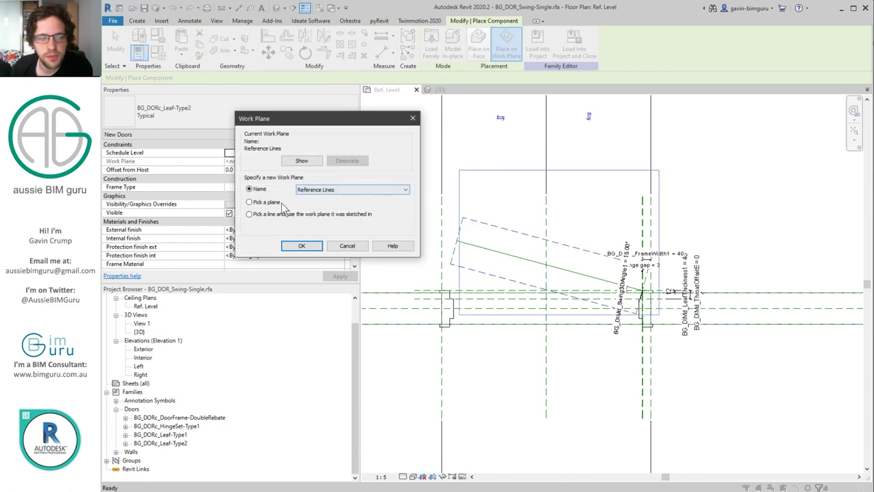
pyautogui.click(303, 247)
pyautogui.click(550, 264)
pyautogui.click(584, 239)
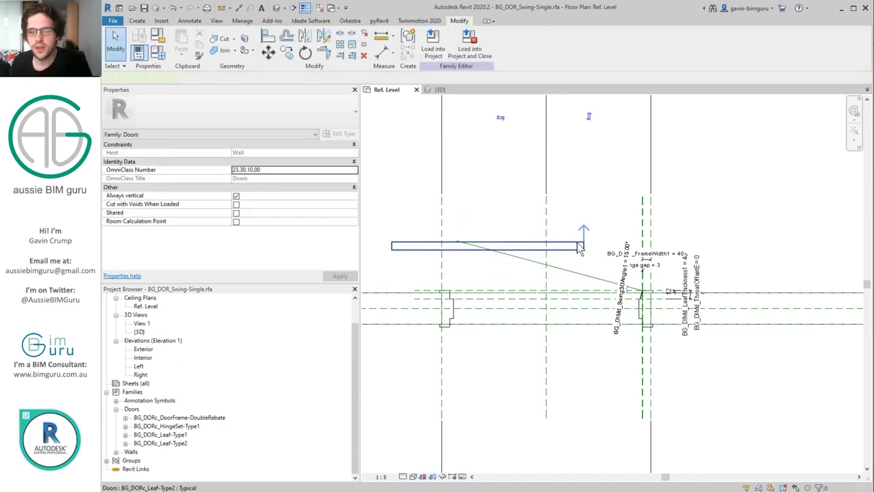
# Associate the placed leaf's Height with BG_DIMd_LeafHeight1 and its Width with BG_DIMd_LeafWidth1
pyautogui.scroll(-5, 316, 233)
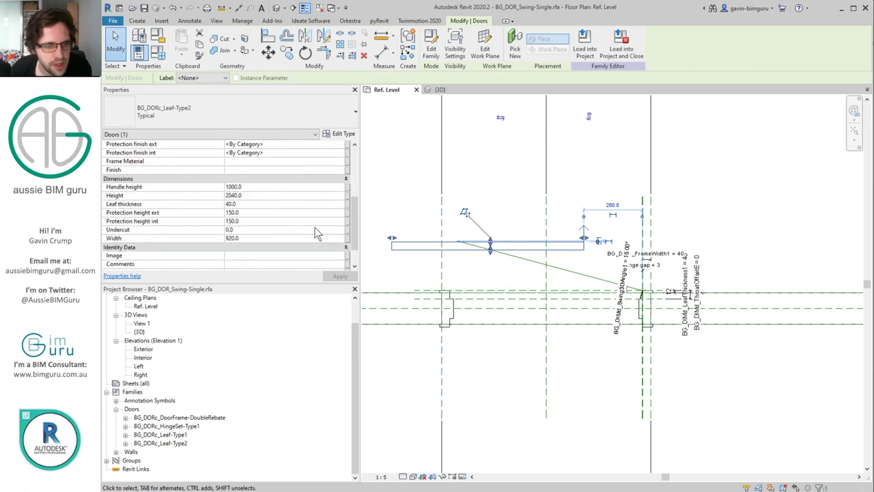
pyautogui.click(347, 196)
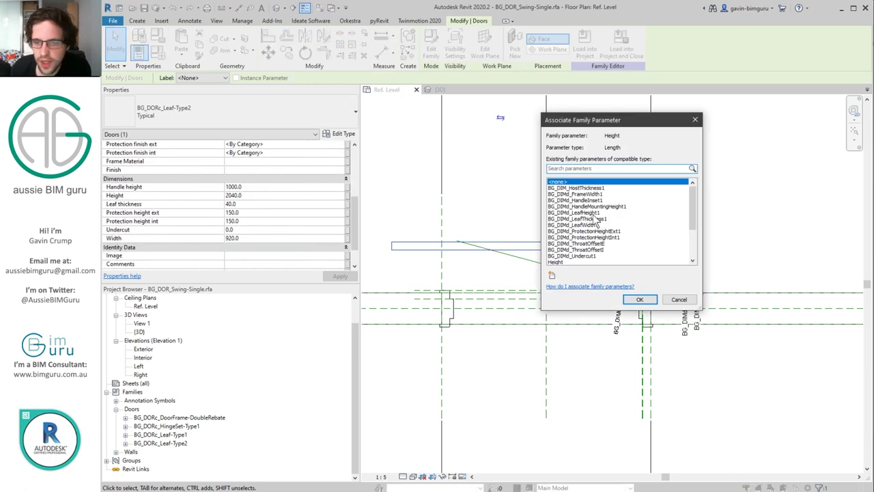
pyautogui.click(593, 213)
pyautogui.click(640, 301)
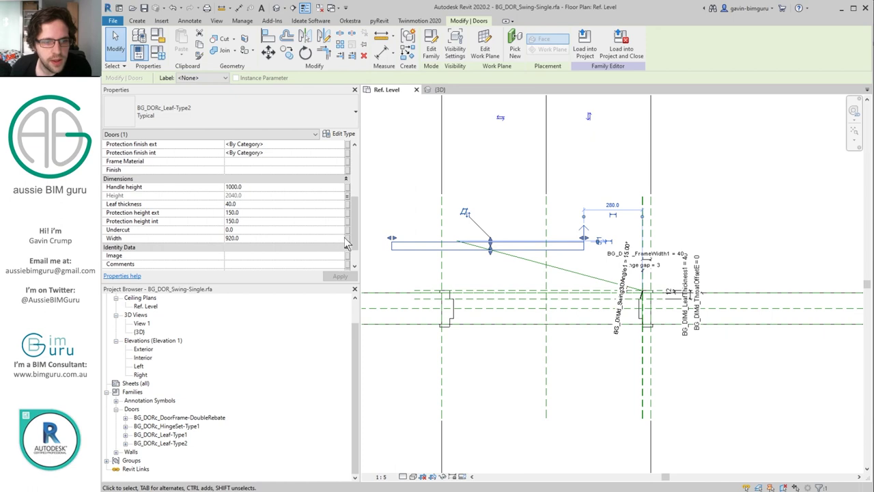
pyautogui.click(348, 238)
pyautogui.click(599, 225)
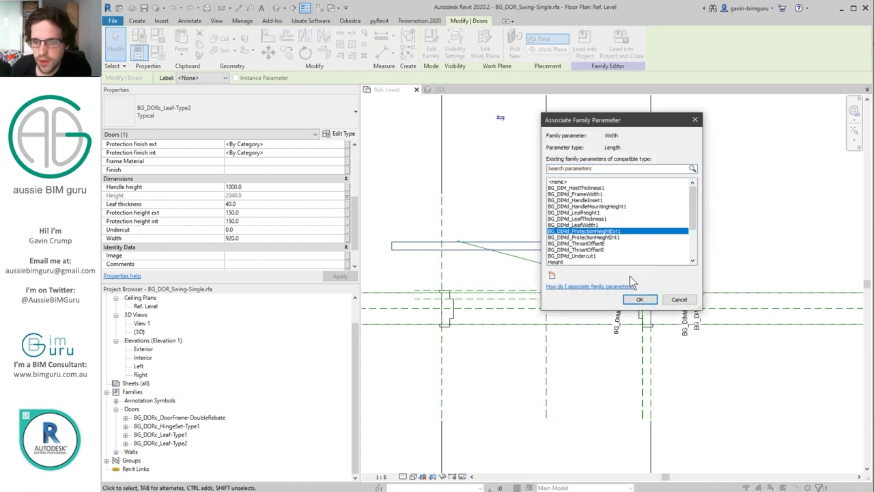
pyautogui.click(639, 301)
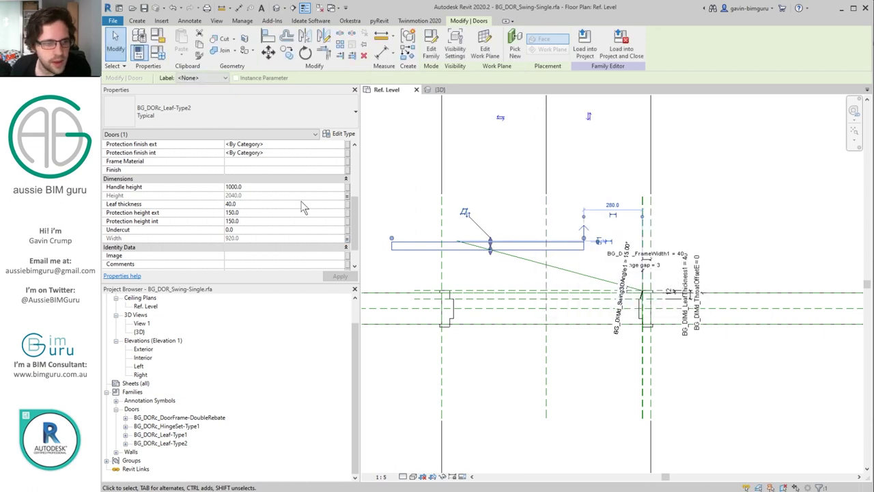
# Associate the placed leaf's Leaf thickness with BG_DIMd_LeafThickness1
pyautogui.click(348, 204)
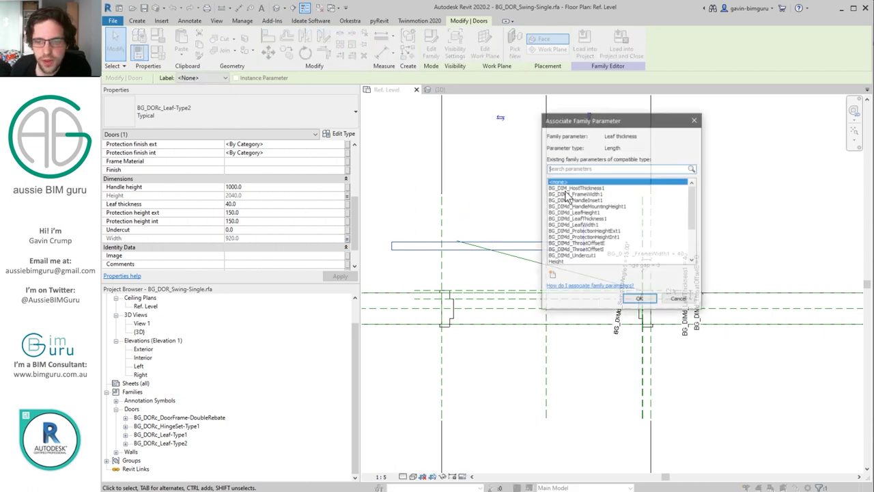
pyautogui.click(603, 219)
pyautogui.click(639, 299)
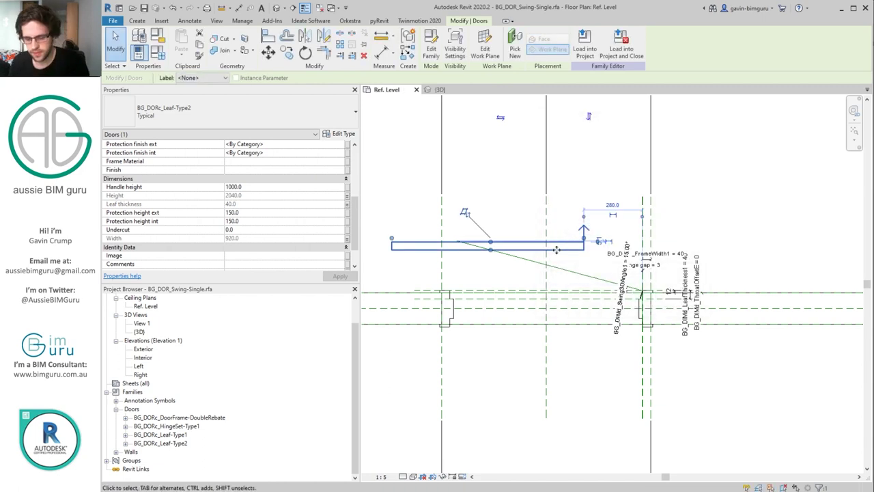
# Align the leaf's face to the angled reference line and its hinge-side edge to the hinge set's angled reference
pyautogui.press('a')
pyautogui.press('l')
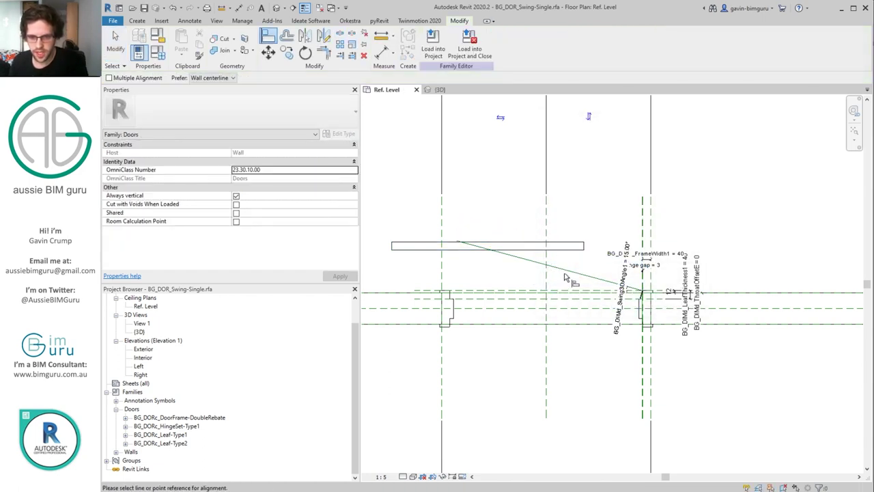
pyautogui.click(566, 274)
pyautogui.click(401, 247)
pyautogui.scroll(3, 640, 295)
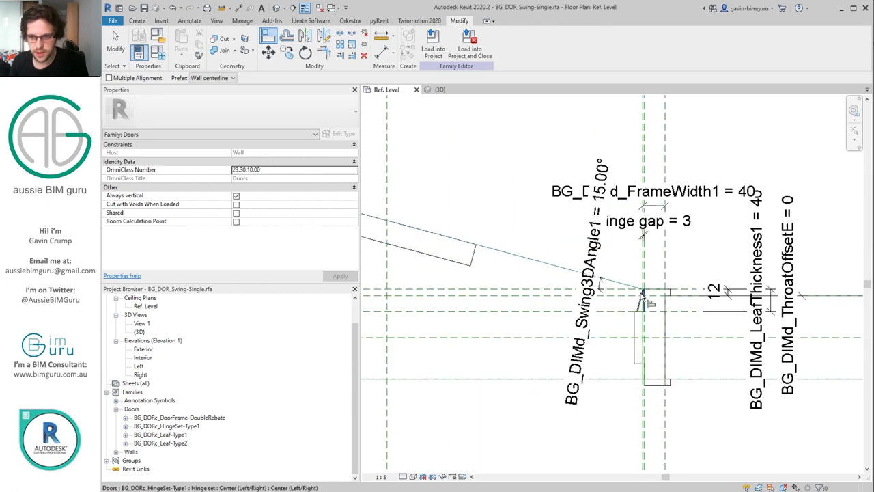
pyautogui.scroll(4, 641, 296)
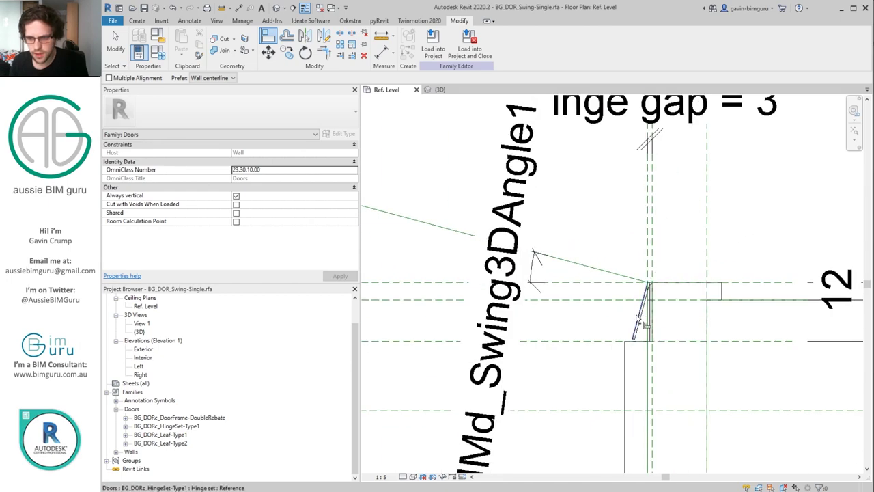
pyautogui.scroll(-6, 639, 321)
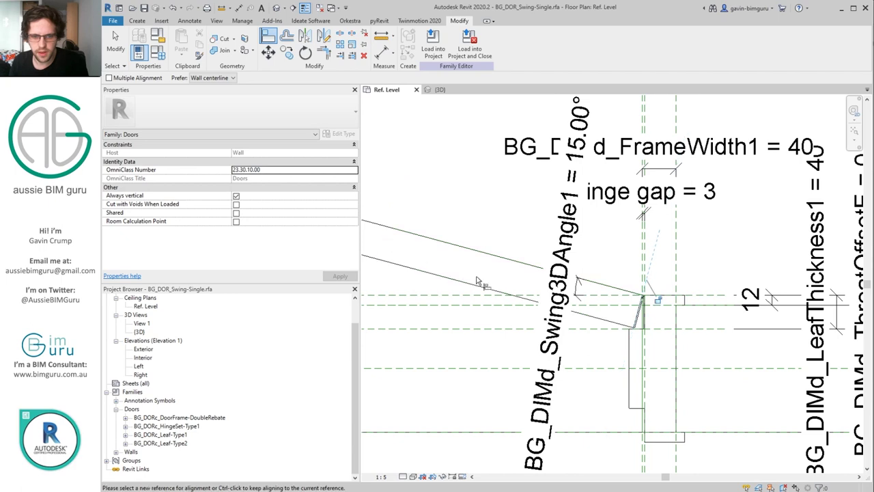
pyautogui.press('Escape')
pyautogui.scroll(-2, 642, 294)
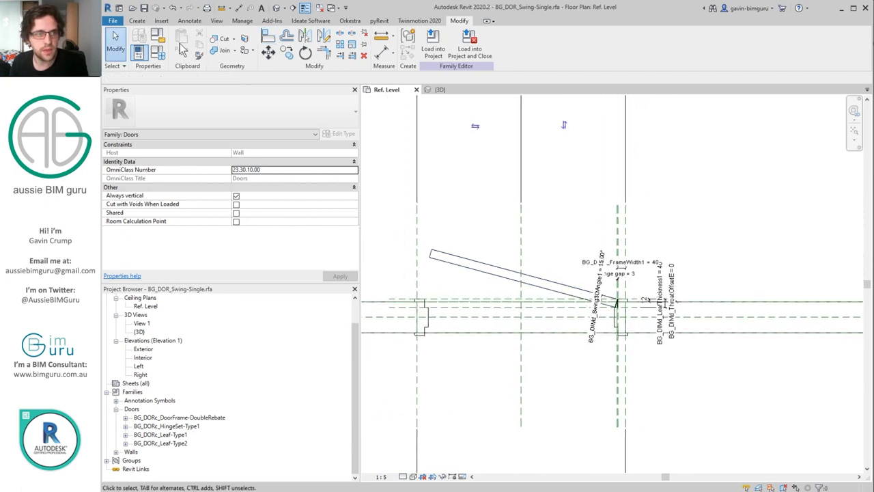
# Test the leaf's swing by setting BG_DIMd_Swing3DAngle1 to 25°
pyautogui.click(162, 55)
pyautogui.click(185, 150)
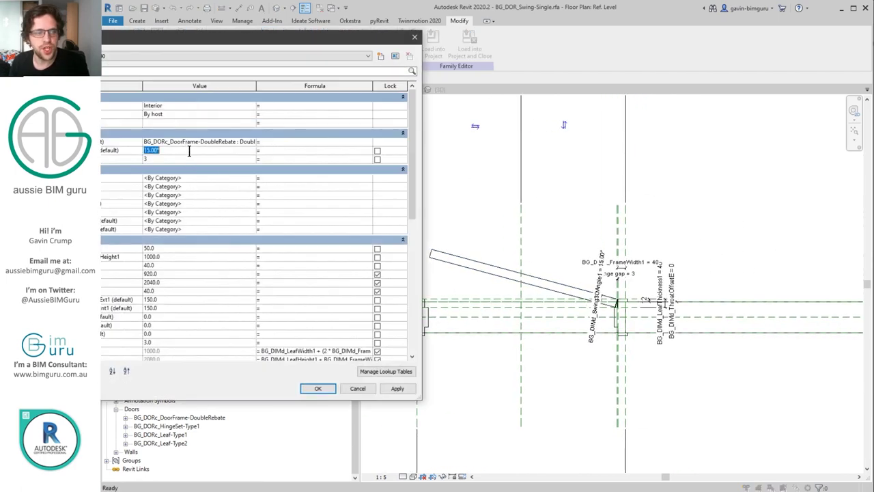
pyautogui.click(314, 390)
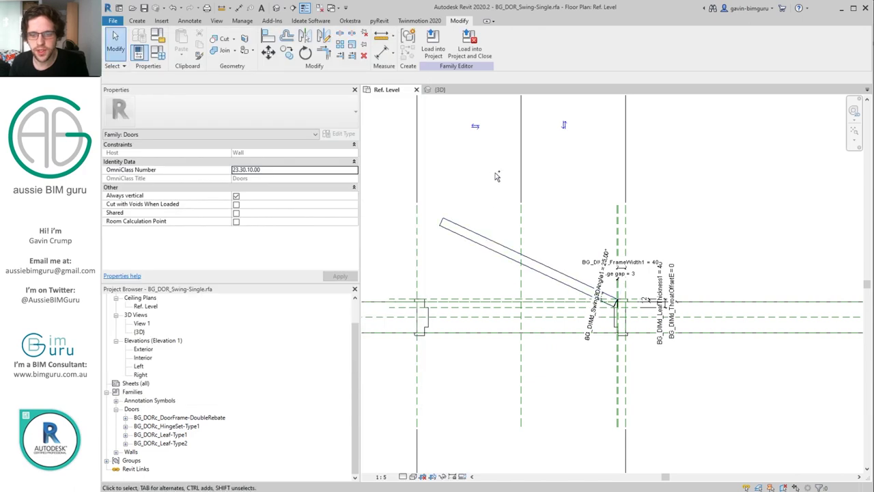
# Test the door in 3D View 1 with a leaf width of 1500, and undo that change
pyautogui.doubleClick(142, 323)
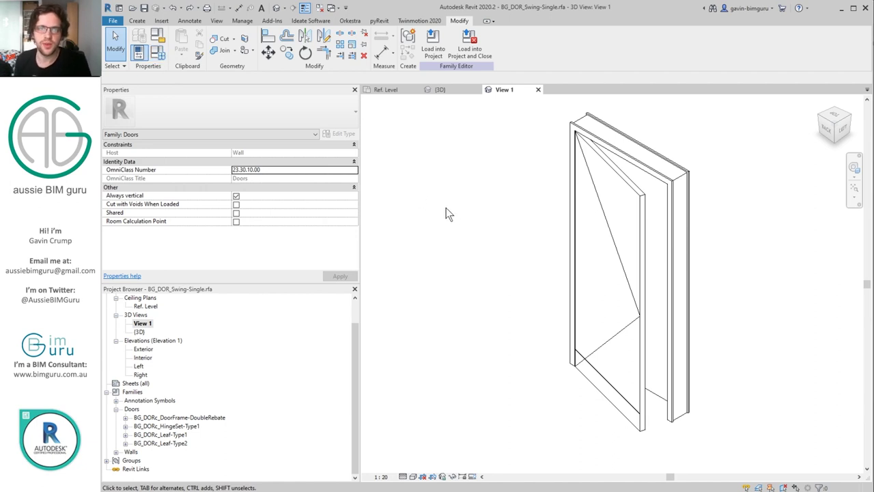
pyautogui.click(160, 55)
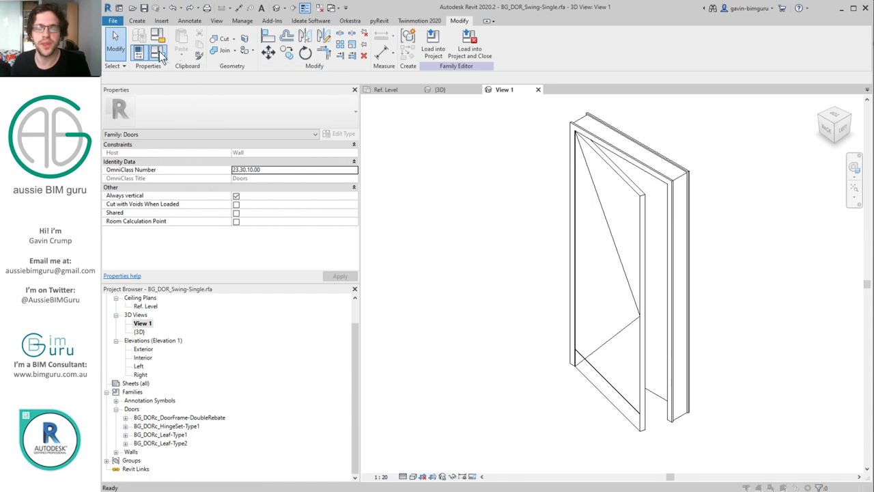
pyautogui.click(171, 274)
pyautogui.write('1500')
pyautogui.click(321, 388)
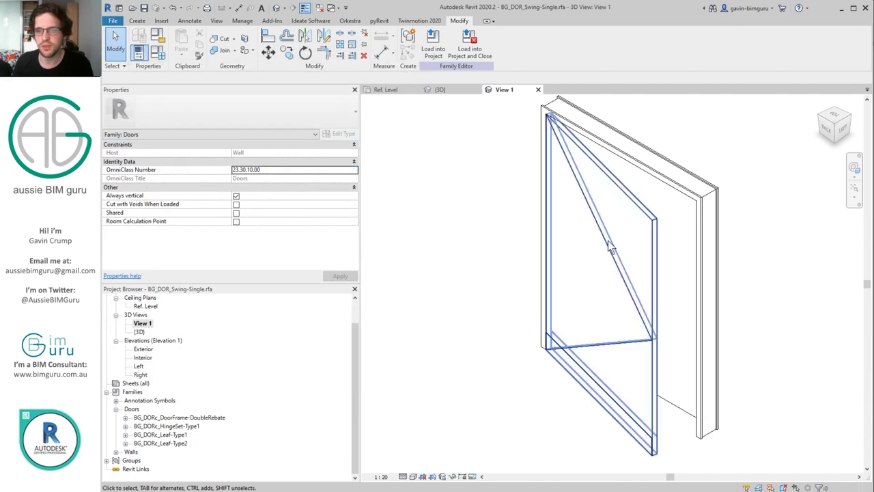
pyautogui.hotkey('ctrl', 'z')
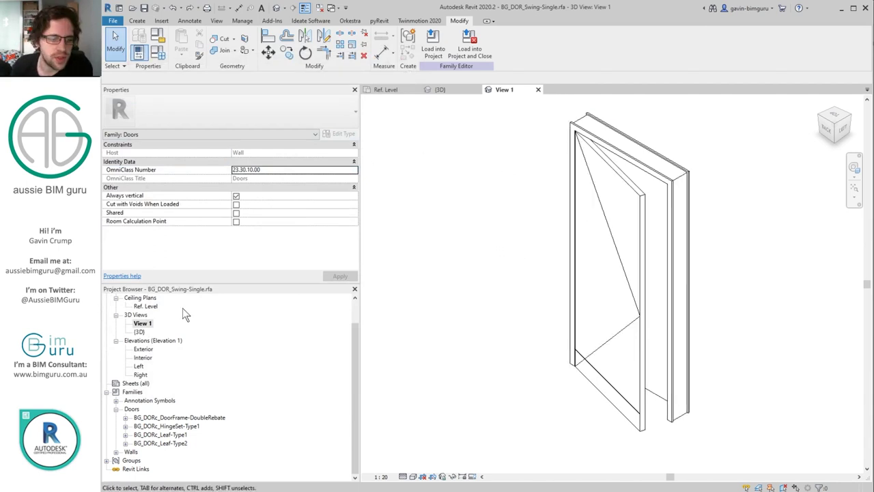
# In the Ref. Level floor plan, associate the leaf's Handle height with BG_DIMd_HandleMountingHeight1
pyautogui.scroll(1, 158, 310)
pyautogui.doubleClick(146, 315)
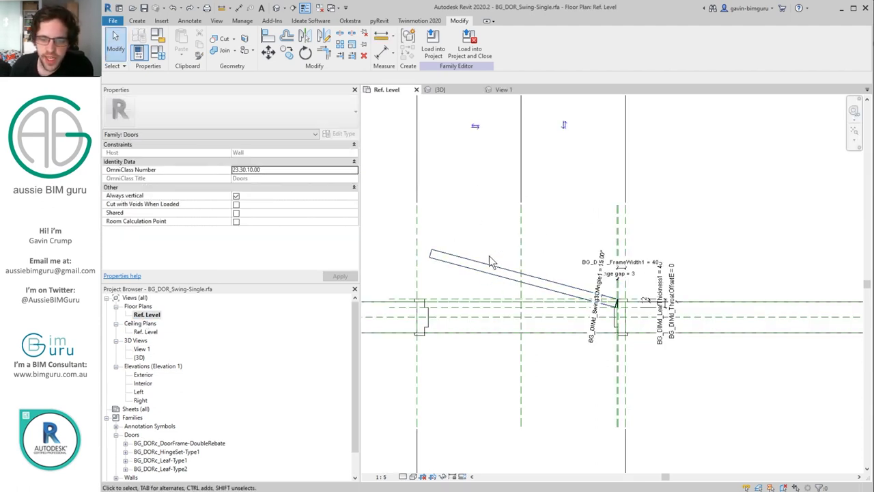
pyautogui.click(476, 272)
pyautogui.scroll(2, 618, 287)
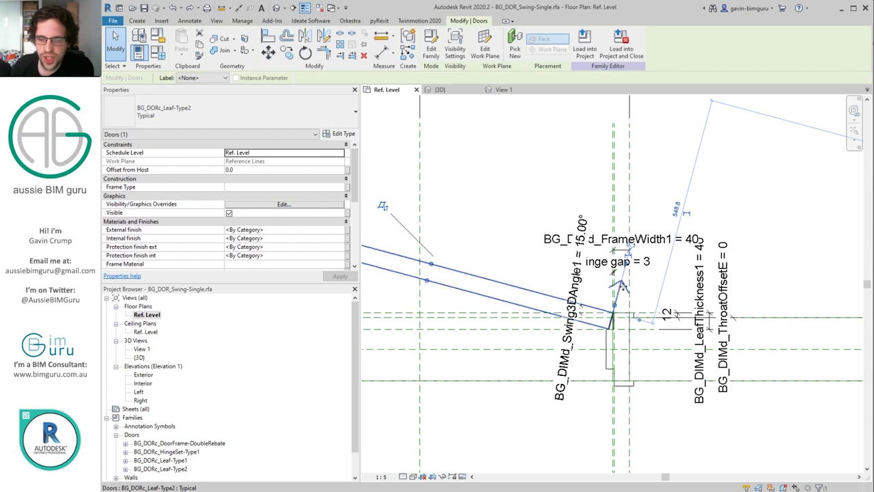
pyautogui.scroll(-4, 277, 216)
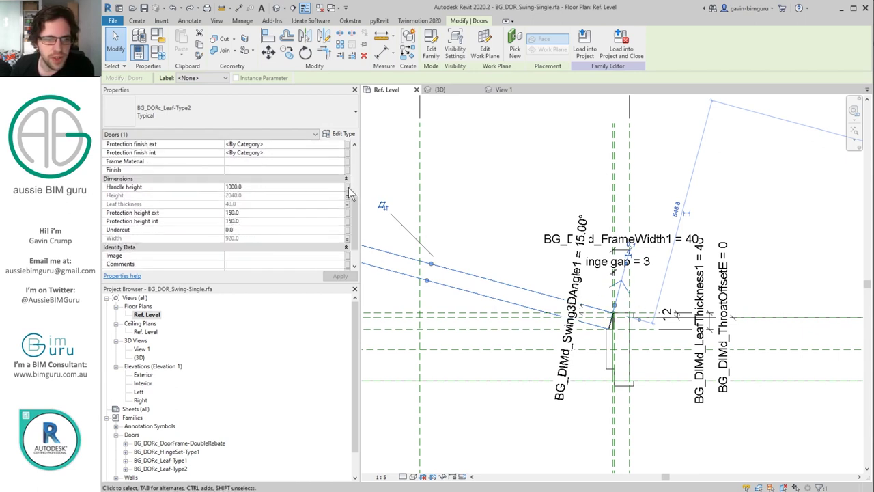
pyautogui.click(346, 187)
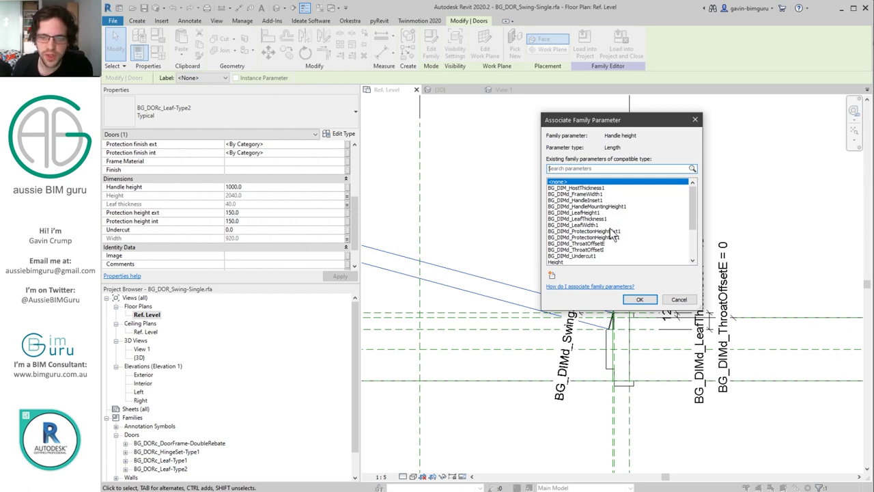
pyautogui.scroll(-2, 613, 228)
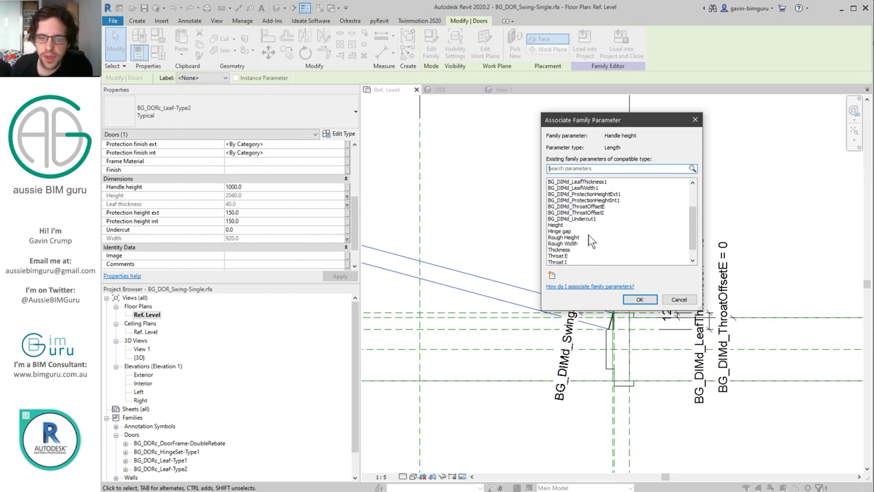
pyautogui.scroll(2, 591, 240)
pyautogui.click(617, 210)
pyautogui.click(640, 299)
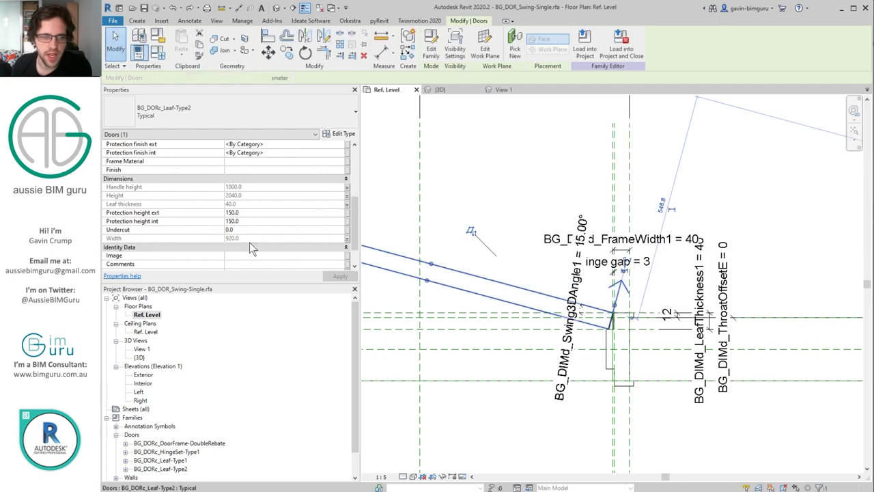
pyautogui.scroll(-2, 253, 230)
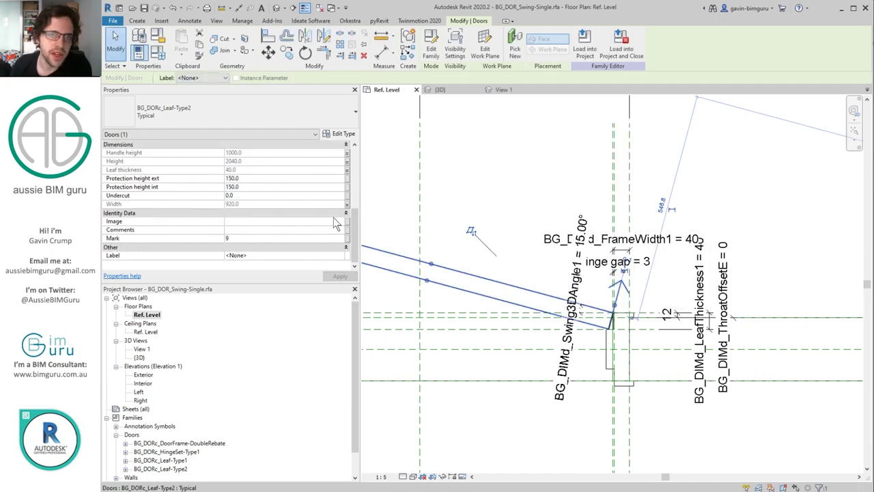
pyautogui.click(458, 149)
pyautogui.scroll(-5, 522, 256)
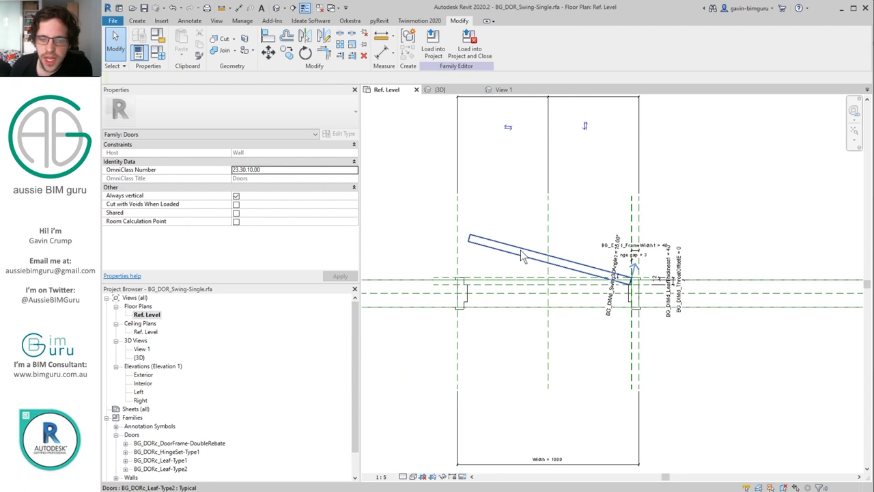
pyautogui.click(522, 256)
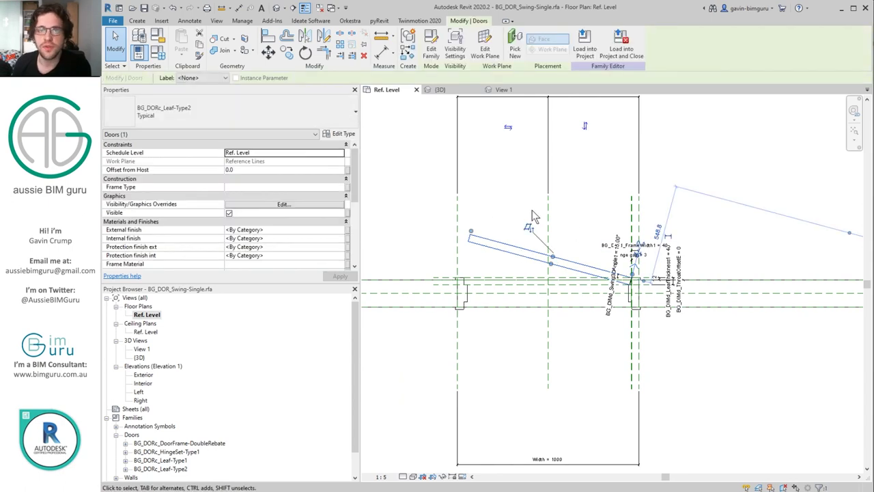
pyautogui.press('Escape')
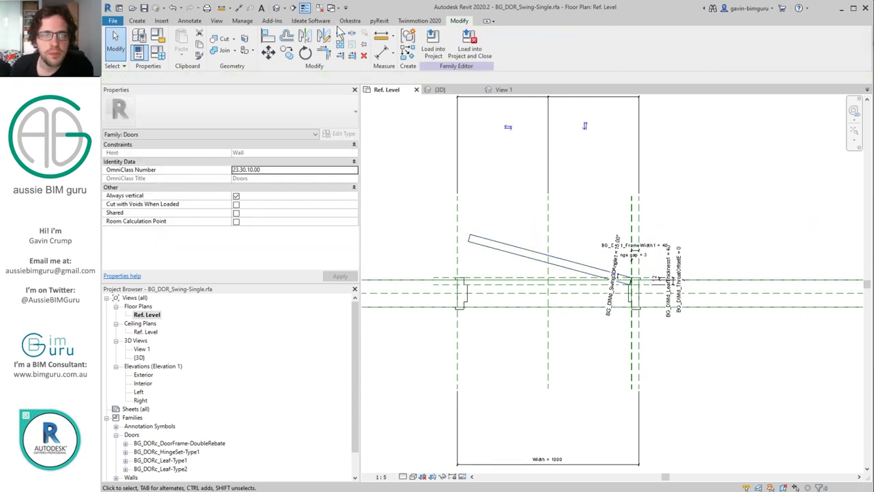
# Open the BG_DORc_Leaf-Type2.rfa family and save it as BG_DORc_HandleSet-Type1.rfa in the Hardware folder
pyautogui.click(113, 20)
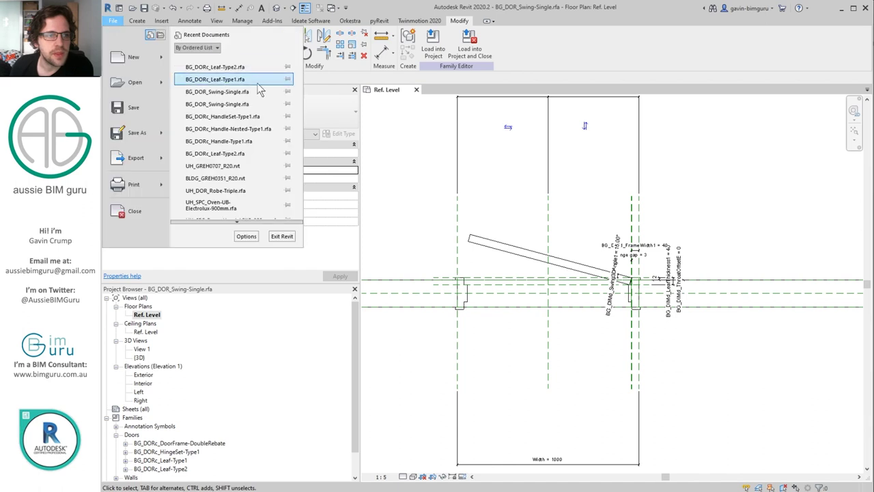
pyautogui.click(252, 67)
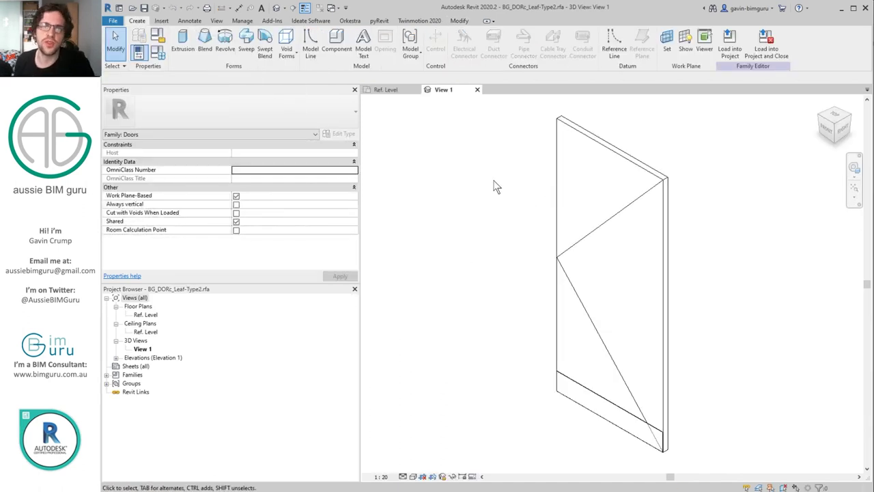
pyautogui.click(112, 20)
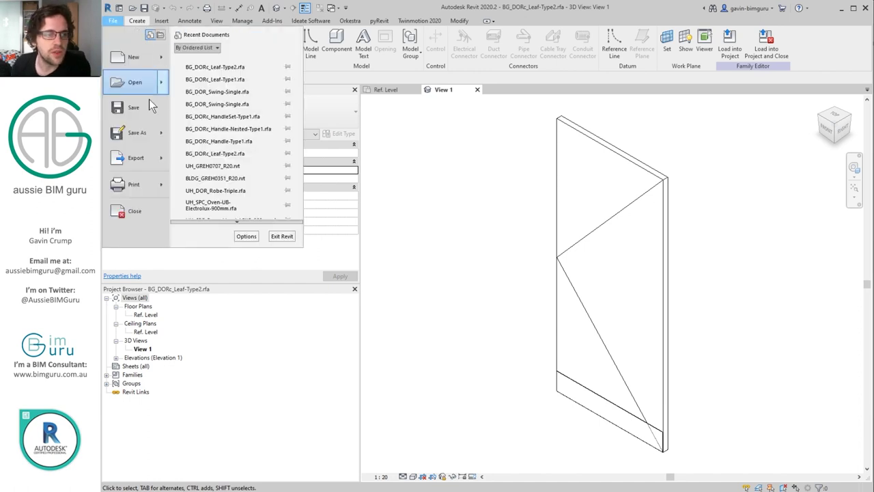
pyautogui.click(159, 127)
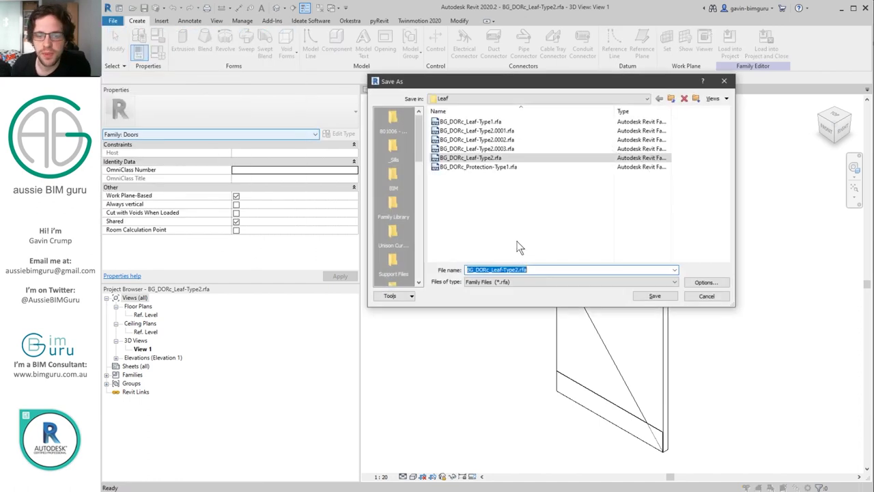
pyautogui.click(517, 269)
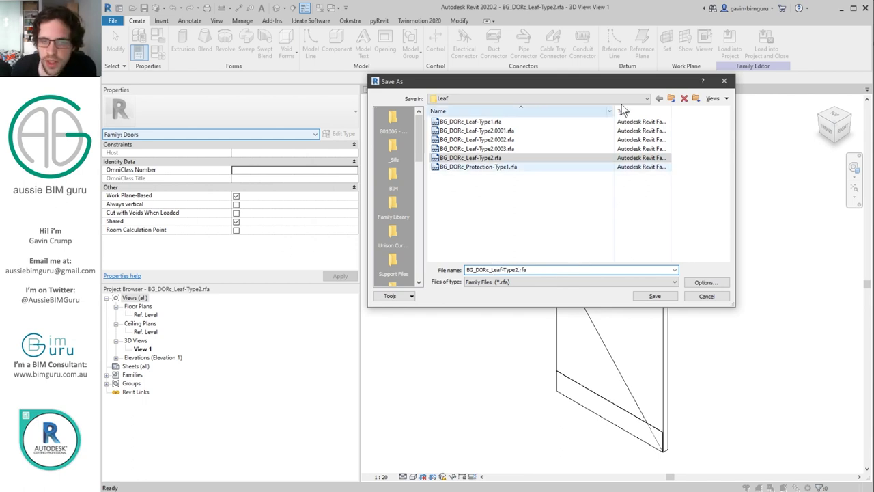
pyautogui.click(671, 98)
pyautogui.doubleClick(465, 140)
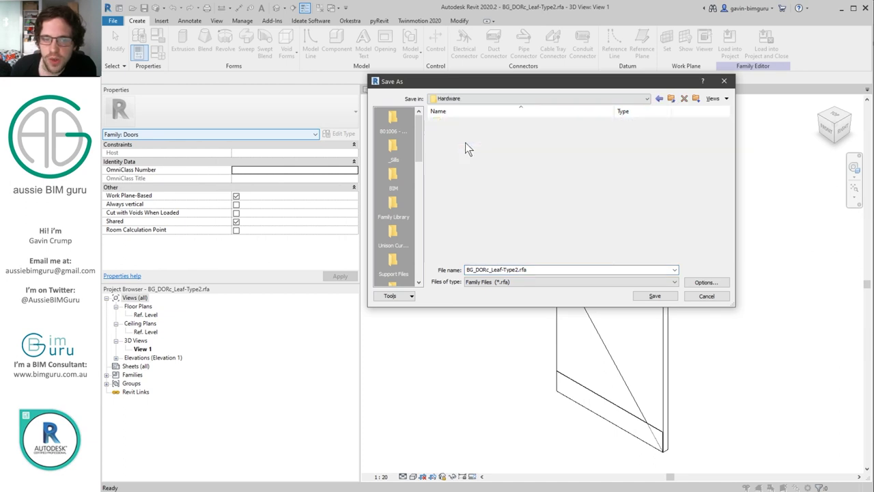
pyautogui.moveTo(492, 272); pyautogui.dragTo(509, 274)
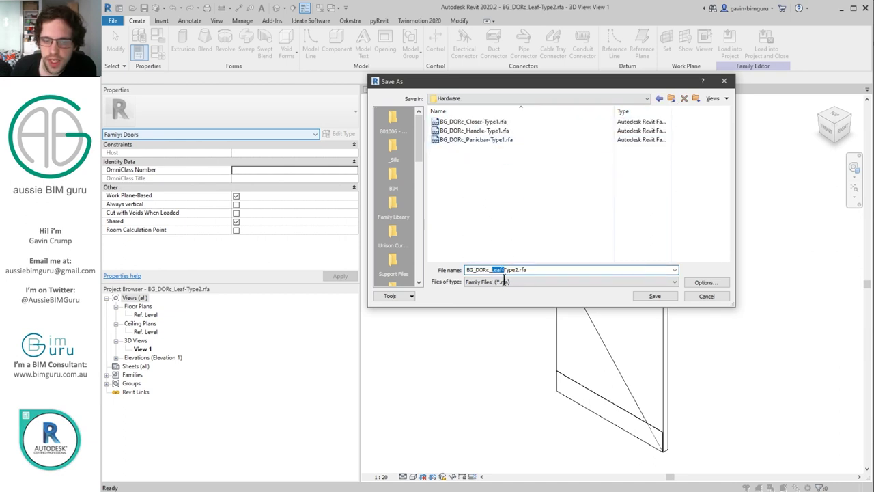
pyautogui.write('HandleSet')
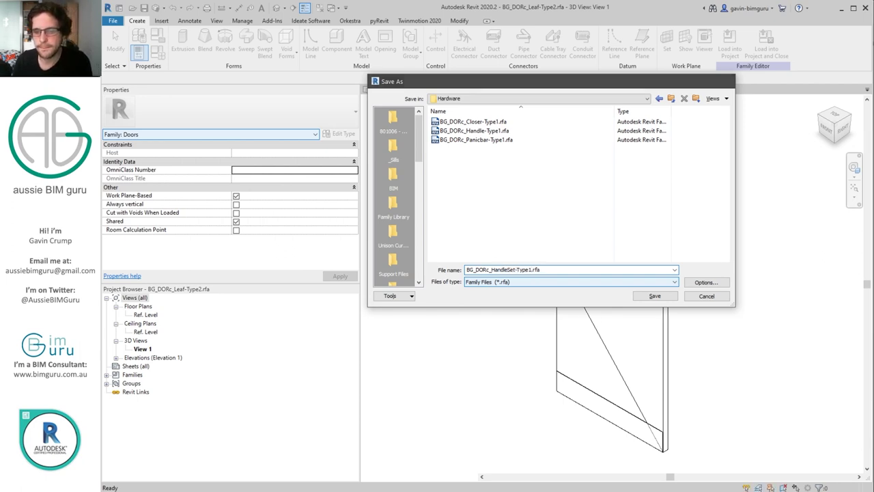
pyautogui.press('Return')
# Delete all the door leaf geometry shown in the handle set family's 3D view
pyautogui.scroll(-3, 569, 219)
pyautogui.moveTo(502, 144); pyautogui.dragTo(647, 353)
pyautogui.press('Delete')
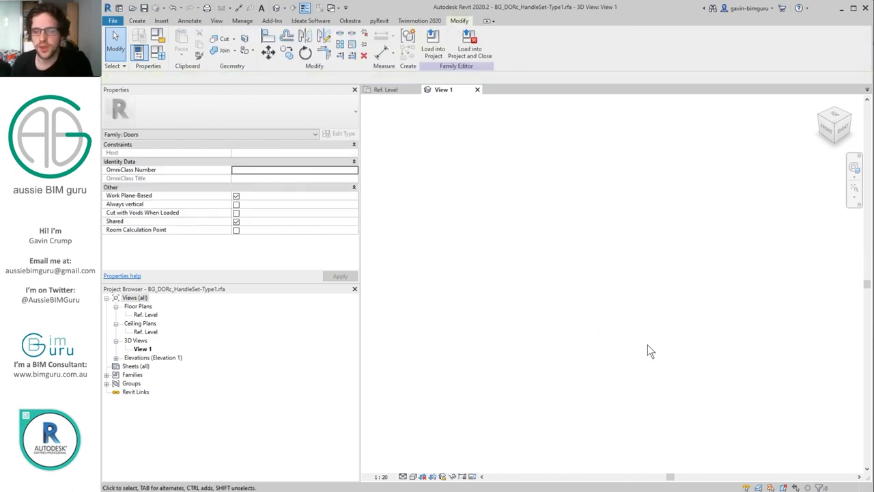
# Open the Ref. Level floor plan and set its view scale to 1:50
pyautogui.doubleClick(146, 314)
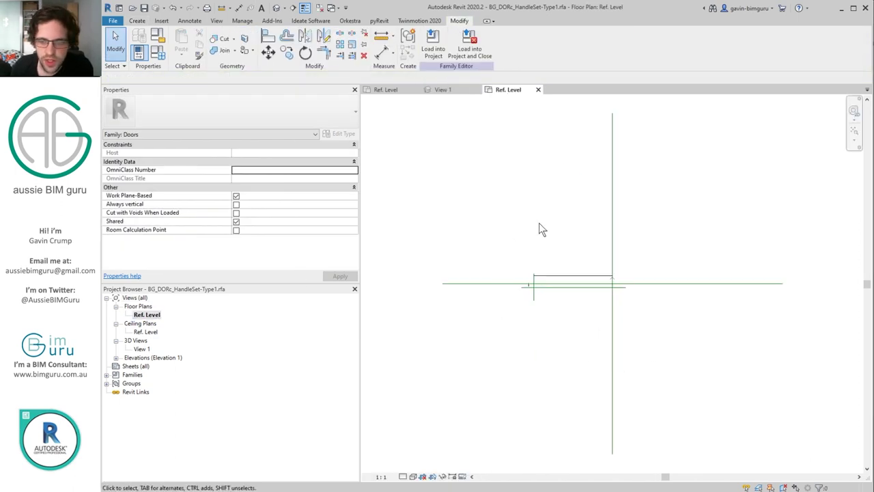
pyautogui.scroll(3, 601, 265)
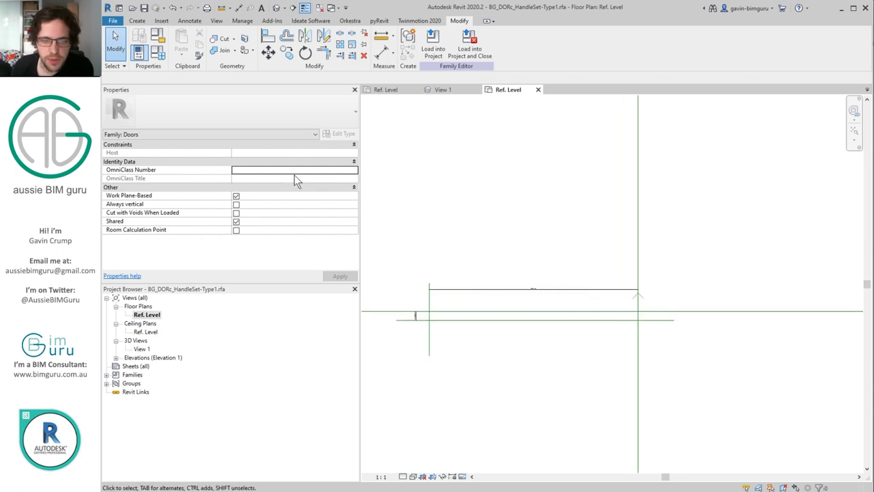
pyautogui.click(387, 477)
pyautogui.click(397, 402)
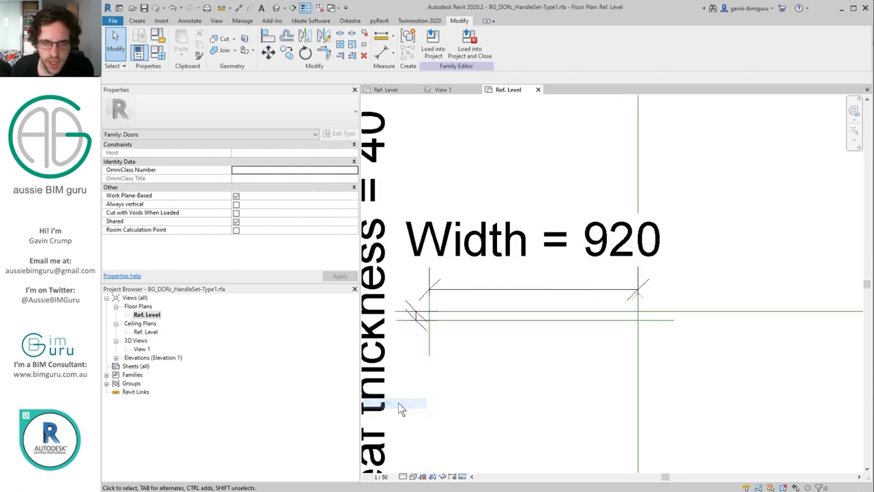
# Set the Ref. Level floor plan's view scale to 1:10 in the handle set family
pyautogui.click(382, 477)
pyautogui.click(394, 374)
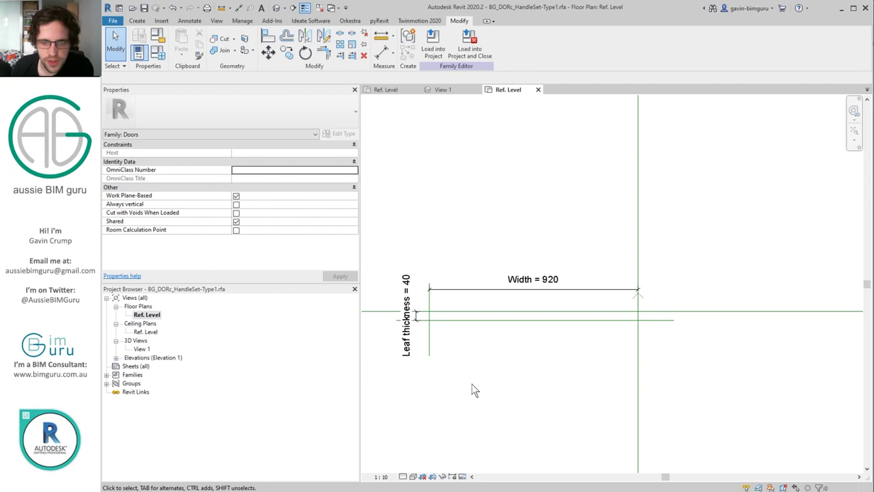
pyautogui.click(113, 21)
pyautogui.press('Escape')
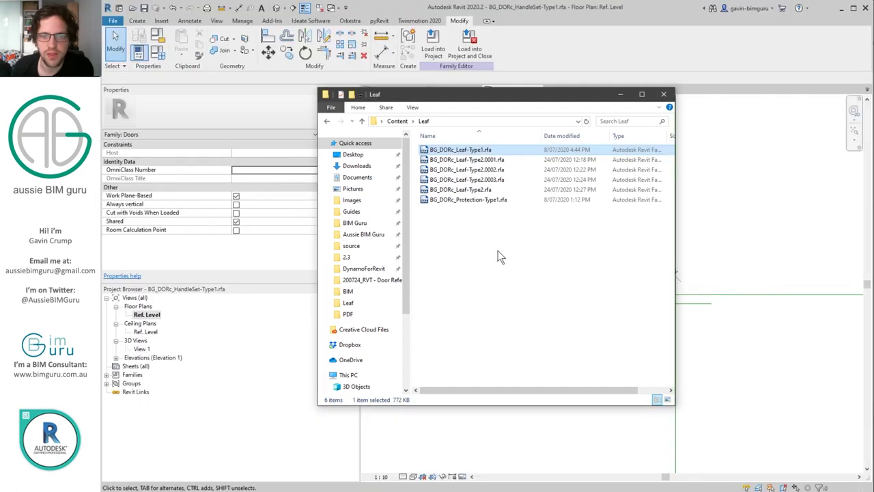
# Open BG_DORc_Handle-Type1.rfa from the Hardware folder and copy all of its handle geometry
pyautogui.click(397, 121)
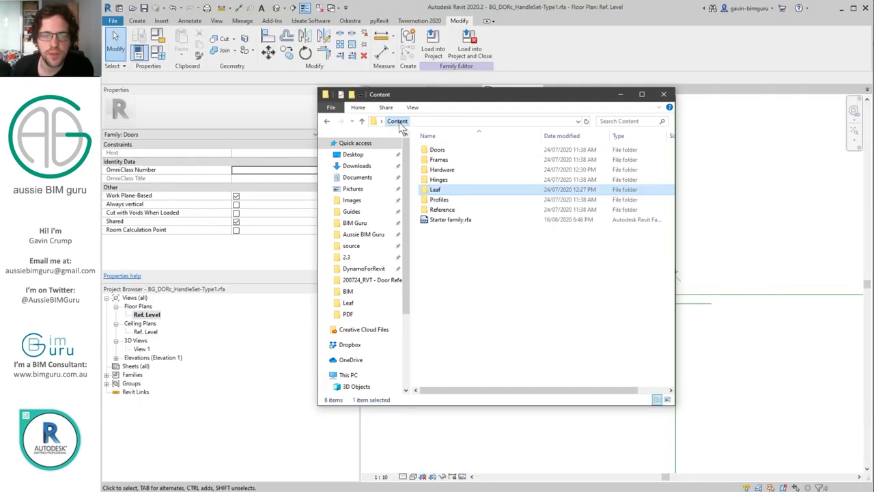
pyautogui.doubleClick(457, 169)
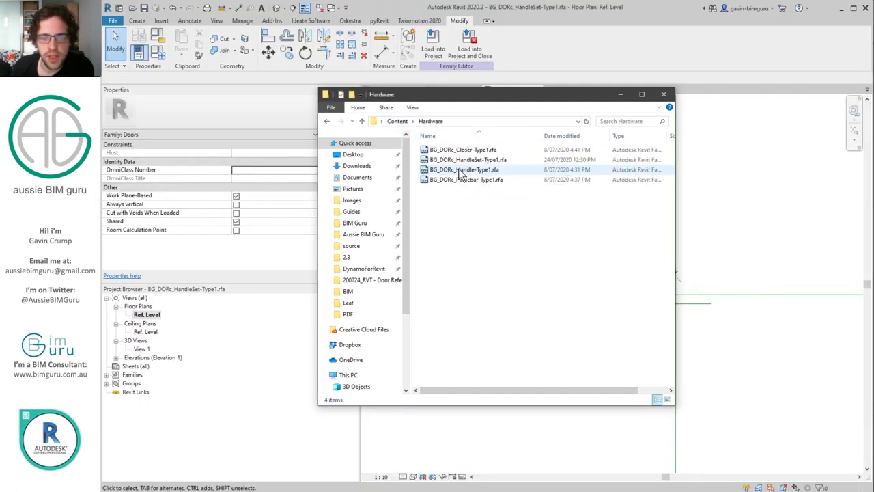
pyautogui.doubleClick(489, 170)
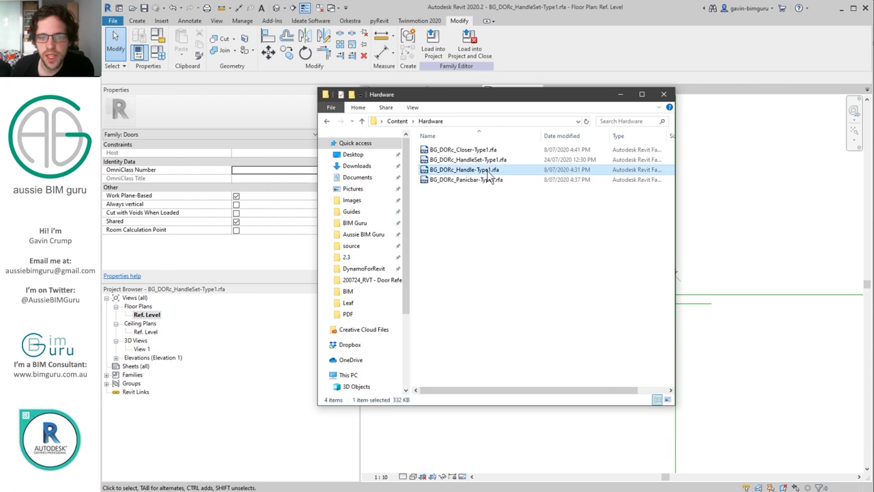
pyautogui.scroll(-2, 547, 330)
pyautogui.moveTo(435, 170); pyautogui.dragTo(776, 445)
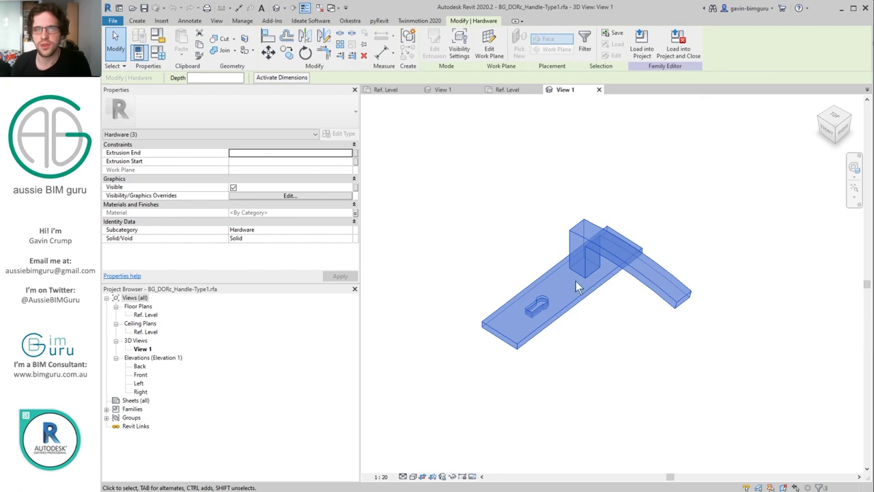
pyautogui.click(477, 202)
# Create a new family from the Metric Generic Model.rft template
pyautogui.click(114, 21)
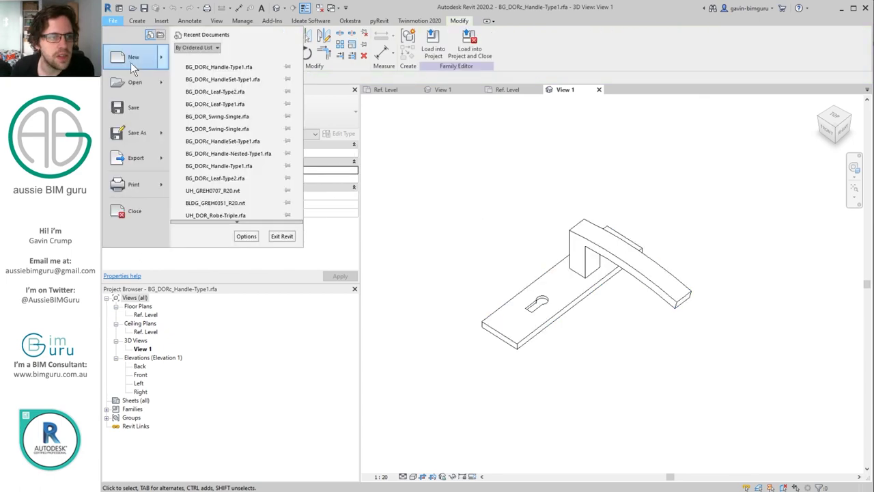
pyautogui.moveTo(130, 62)
pyautogui.click(319, 81)
pyautogui.scroll(-5, 351, 272)
pyautogui.click(363, 280)
pyautogui.click(363, 236)
pyautogui.click(398, 236)
pyautogui.click(327, 235)
pyautogui.click(398, 282)
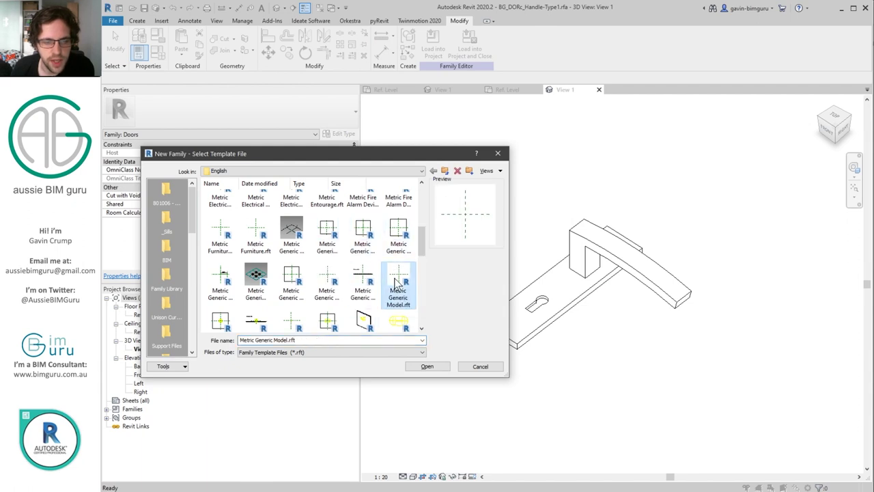
pyautogui.click(433, 370)
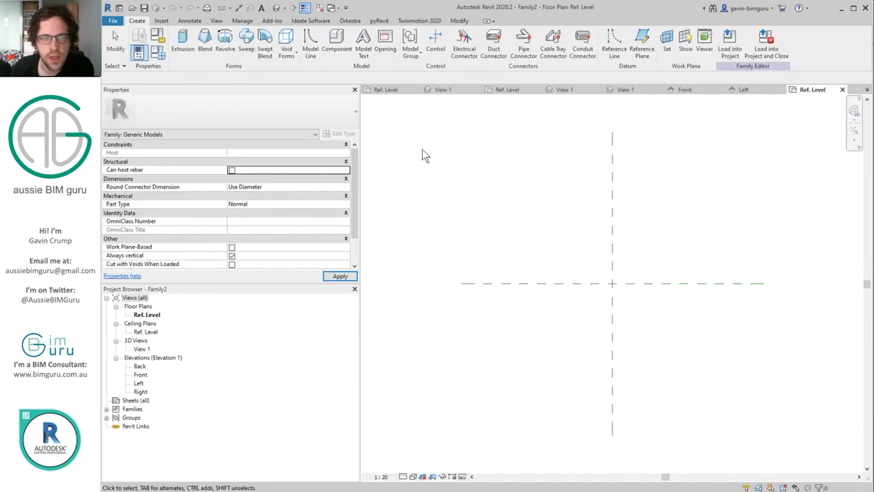
# Delete all drafting fill patterns except the solid fill from the new family
pyautogui.click(241, 21)
pyautogui.click(398, 51)
pyautogui.click(410, 71)
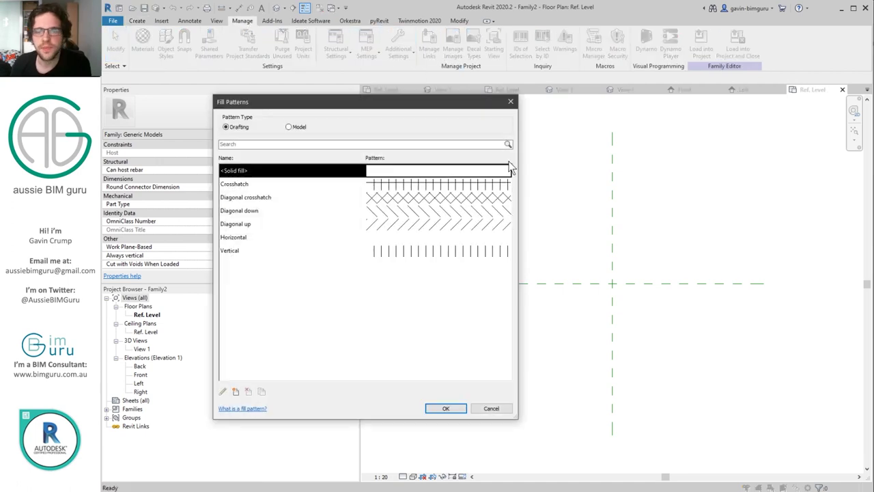
pyautogui.click(481, 187)
pyautogui.press('Escape')
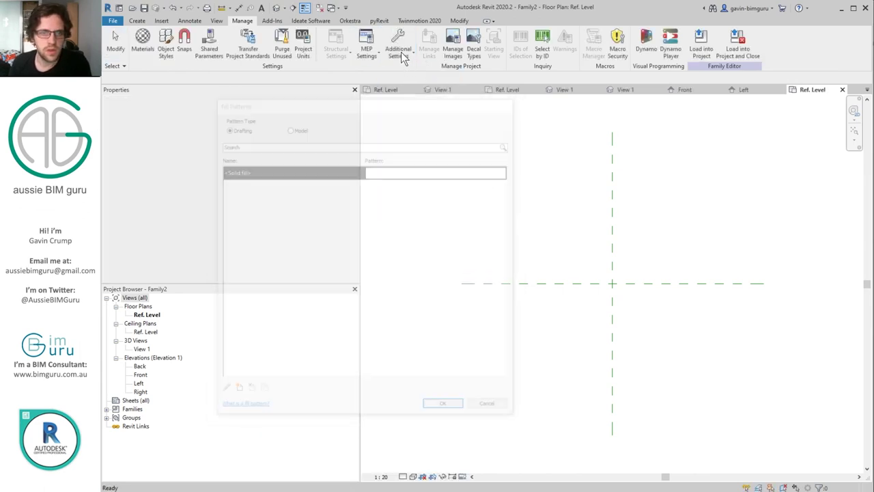
# Delete every line pattern from the new family
pyautogui.click(403, 58)
pyautogui.click(447, 147)
pyautogui.click(769, 172)
pyautogui.press('Return')
pyautogui.click(770, 172)
pyautogui.press('Return')
pyautogui.click(769, 172)
pyautogui.press('Return')
pyautogui.click(769, 172)
pyautogui.press('Return')
pyautogui.click(772, 171)
pyautogui.press('Return')
pyautogui.click(772, 171)
pyautogui.press('Return')
pyautogui.click(772, 171)
pyautogui.press('Return')
pyautogui.click(771, 170)
pyautogui.press('Return')
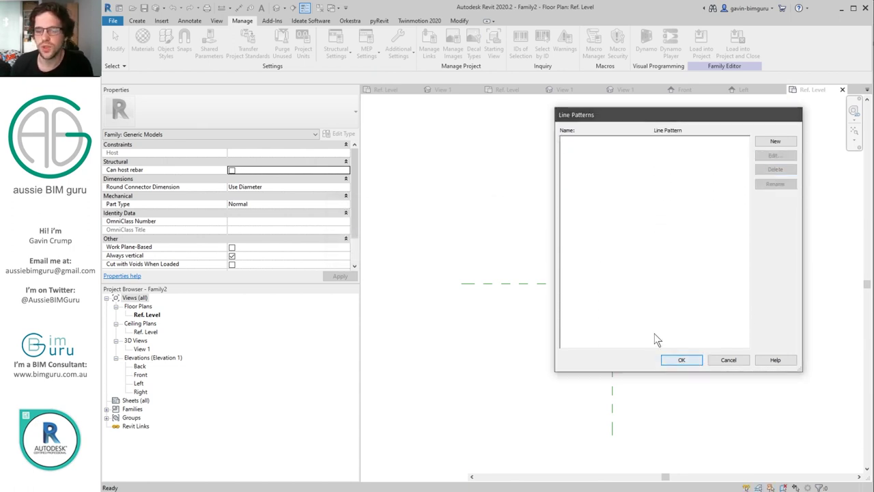
pyautogui.click(682, 360)
# Delete all materials from the new family and purge its unused items
pyautogui.click(144, 42)
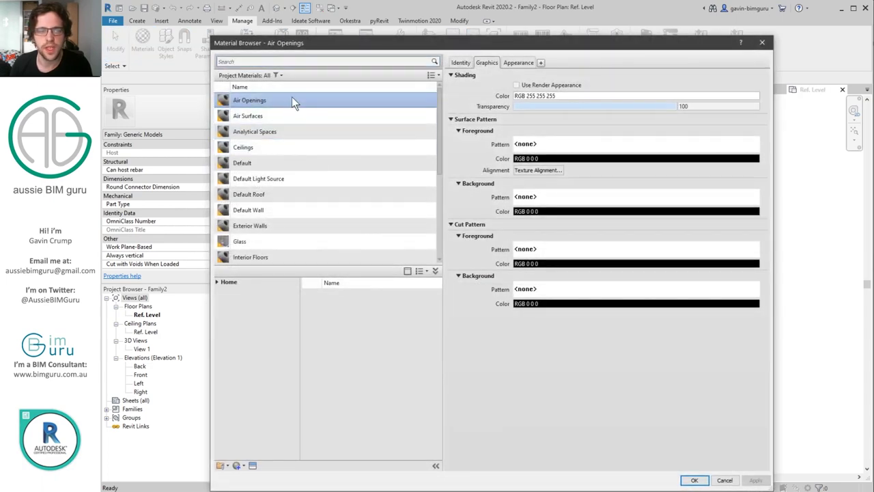
pyautogui.scroll(-3, 374, 146)
pyautogui.press('Delete')
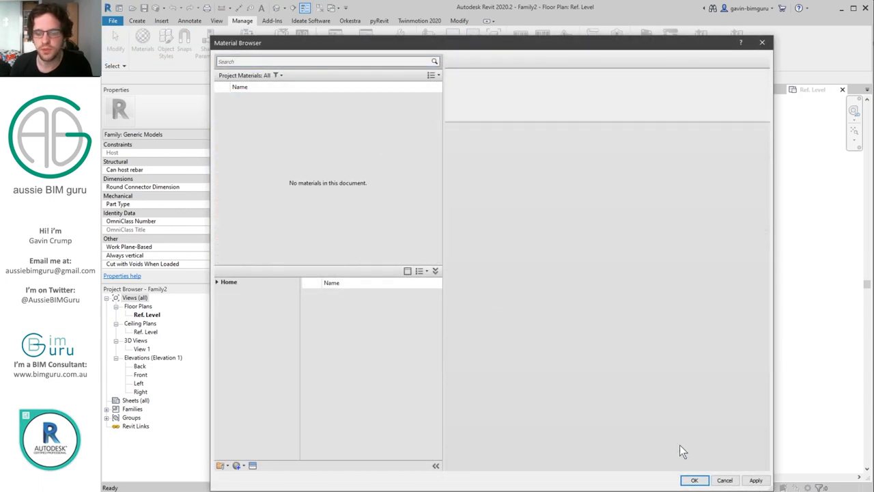
pyautogui.click(695, 480)
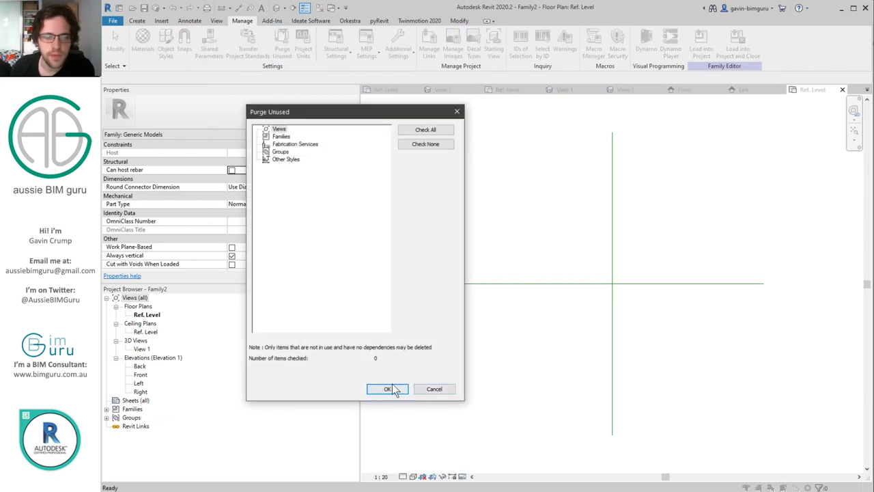
pyautogui.click(387, 389)
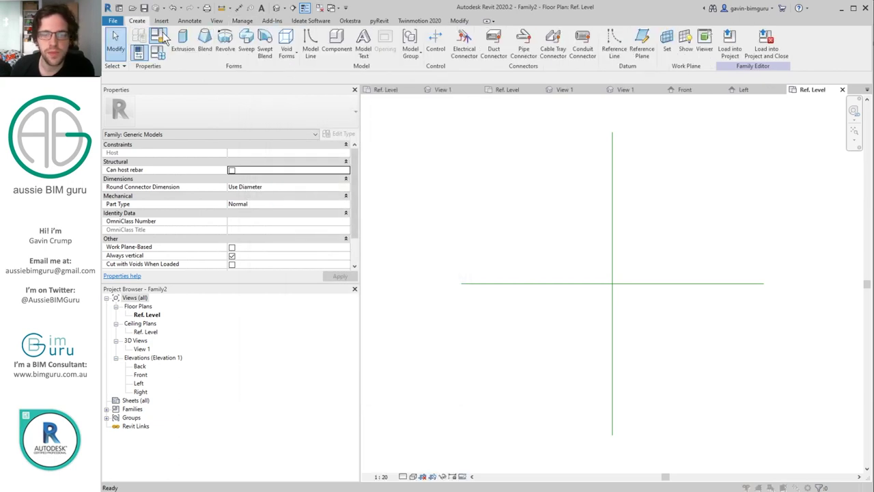
# Change the family category to Doors and paste the copied handle geometry near the reference plane intersection in the Ref. Level plan
pyautogui.click(159, 37)
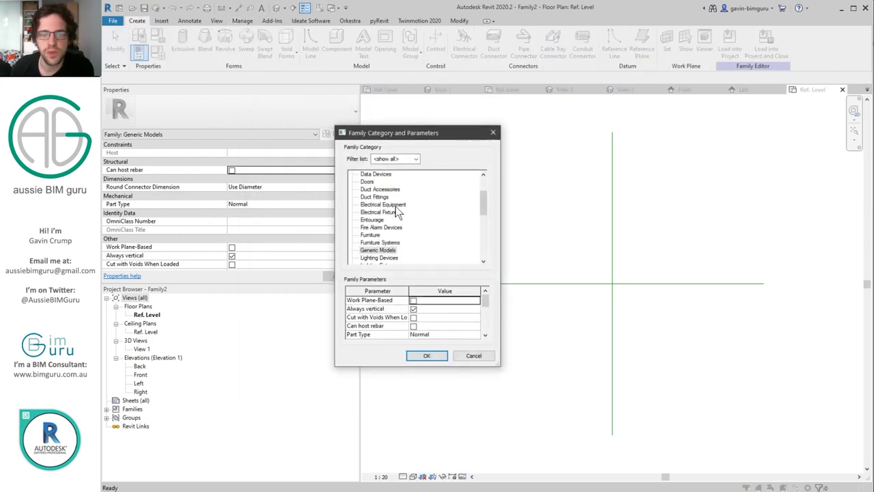
pyautogui.click(427, 355)
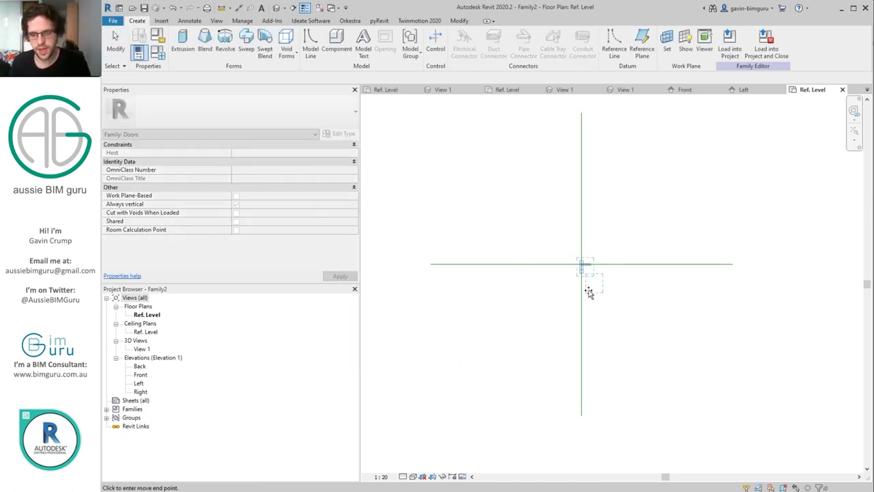
pyautogui.click(592, 293)
# In the Left elevation, rotate the pasted handle geometry 90° so its backplate stands vertical
pyautogui.scroll(2, 609, 291)
pyautogui.moveTo(577, 217); pyautogui.dragTo(652, 339)
pyautogui.doubleClick(139, 383)
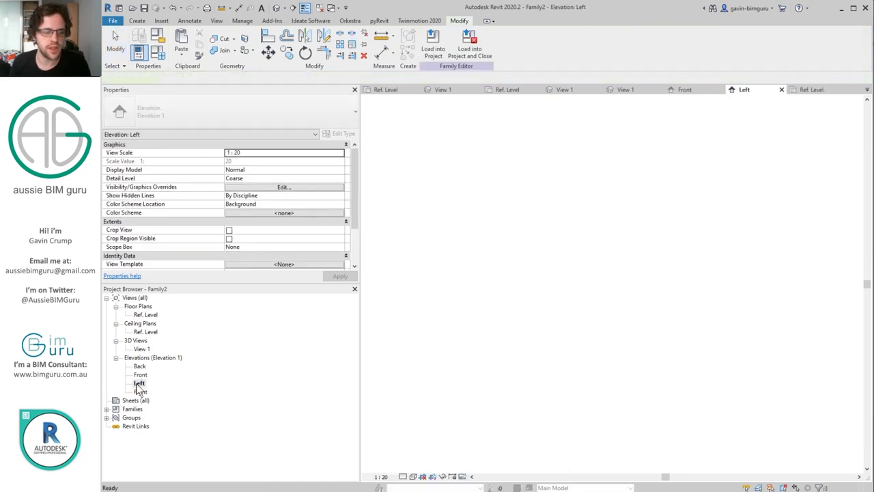
pyautogui.scroll(2, 577, 369)
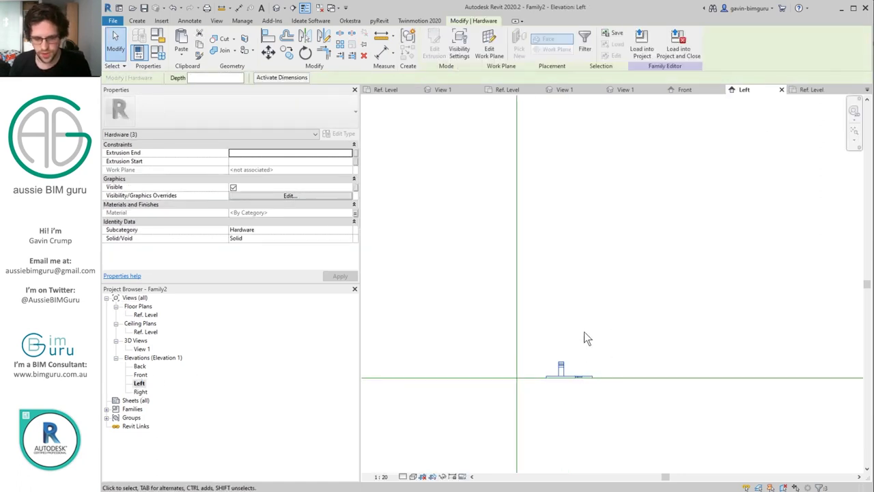
pyautogui.press('r')
pyautogui.press('o')
pyautogui.click(584, 332)
pyautogui.write('90')
pyautogui.press('Return')
# Move the handle in the Left elevation so its backplate's rear face sits at the intersection of the reference plane and level
pyautogui.scroll(5, 624, 341)
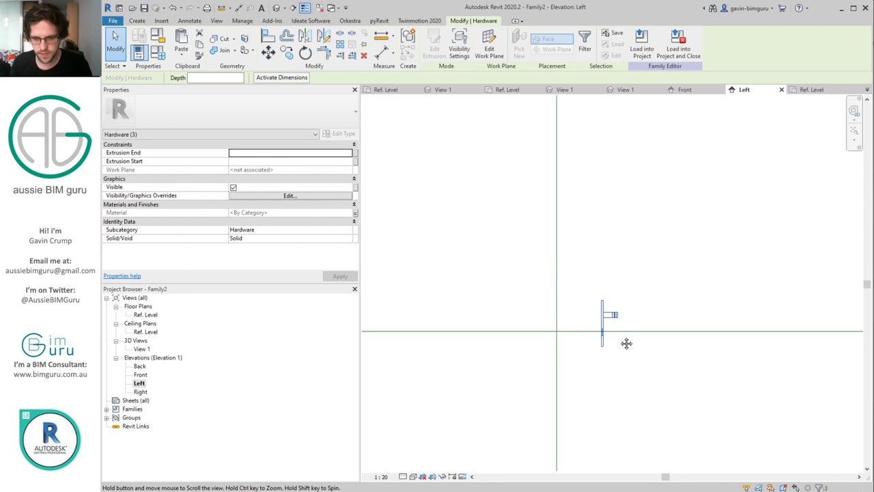
pyautogui.press('m')
pyautogui.press('v')
pyautogui.click(592, 316)
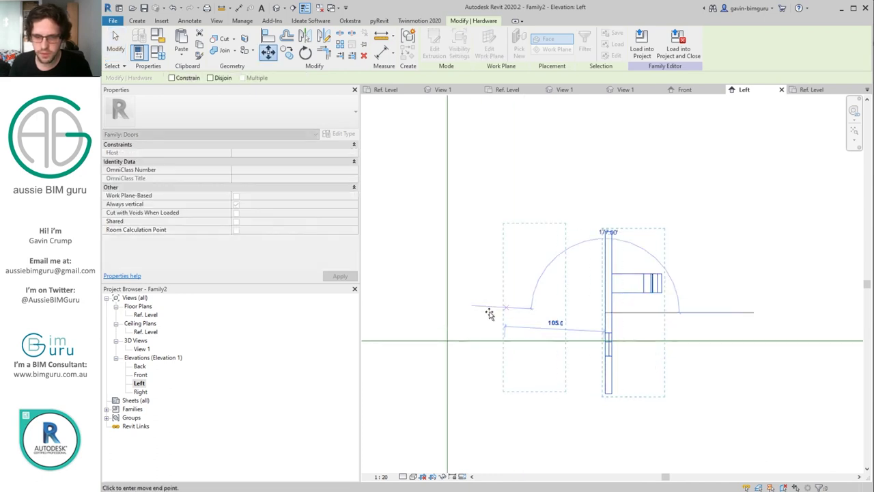
pyautogui.click(449, 342)
pyautogui.press('Escape')
# In the Ref. Level floor plan, move the handle so its backplate is centred on the vertical reference plane
pyautogui.doubleClick(146, 314)
pyautogui.click(601, 254)
pyautogui.scroll(5, 615, 256)
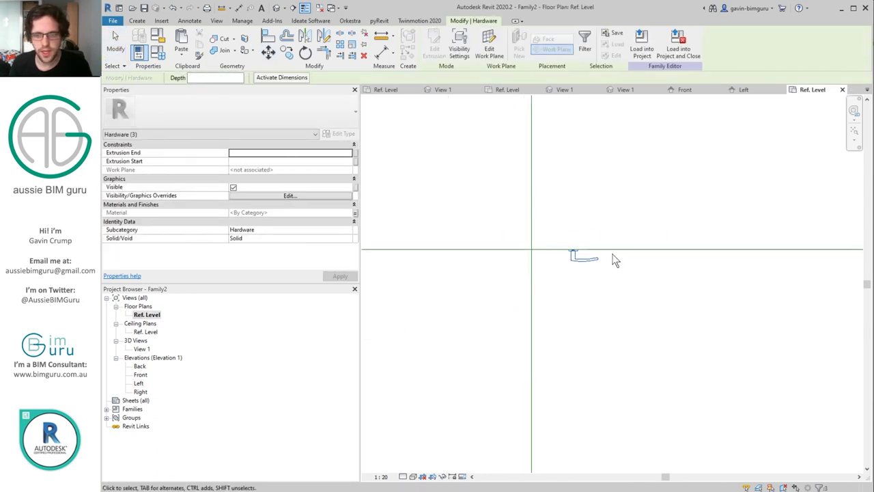
pyautogui.press('m')
pyautogui.press('v')
pyautogui.click(577, 266)
pyautogui.scroll(3, 583, 274)
pyautogui.click(598, 288)
pyautogui.scroll(-3, 615, 281)
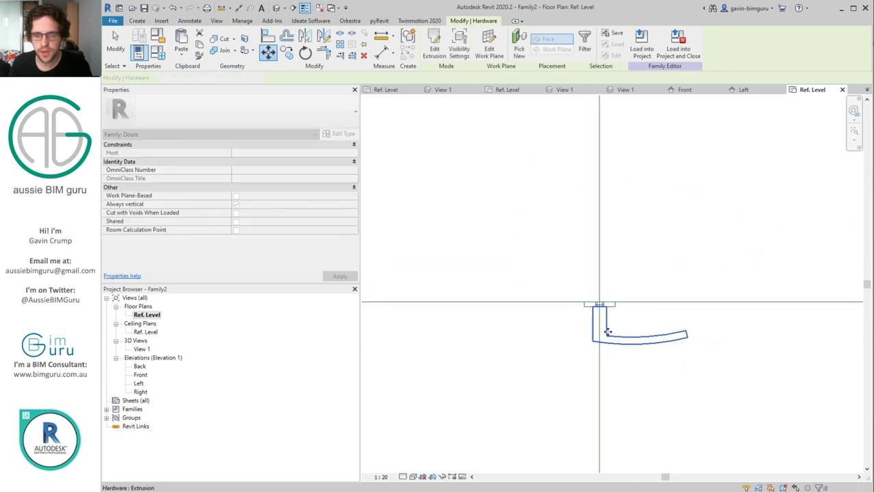
pyautogui.press('Escape')
# From the 3D view, create a family type named Typical for the handle
pyautogui.doubleClick(143, 349)
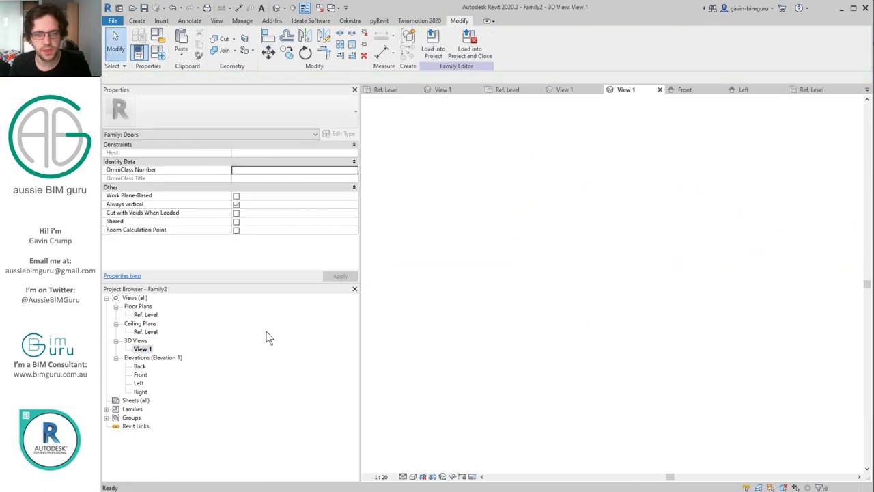
pyautogui.keyDown('shift'); pyautogui.moveTo(620, 322); pyautogui.dragTo(581, 294, button='middle'); pyautogui.keyUp('shift')
pyautogui.scroll(-2, 560, 286)
pyautogui.moveTo(474, 147); pyautogui.dragTo(777, 478)
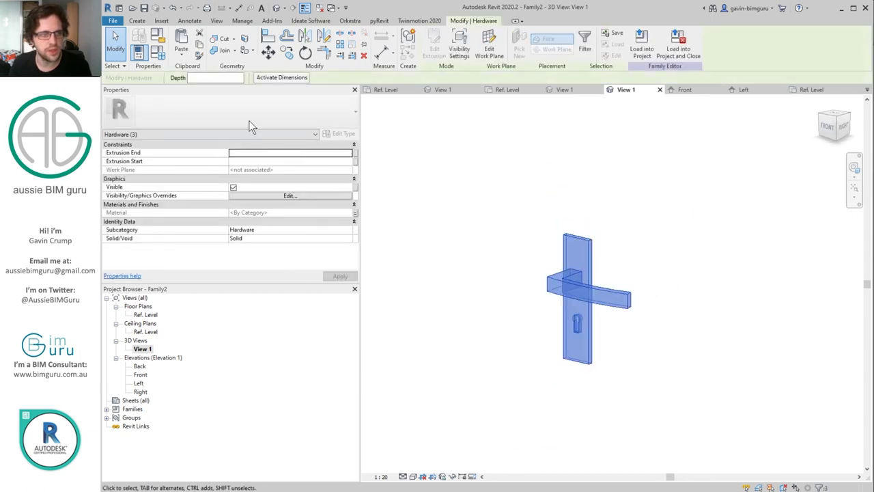
pyautogui.click(157, 59)
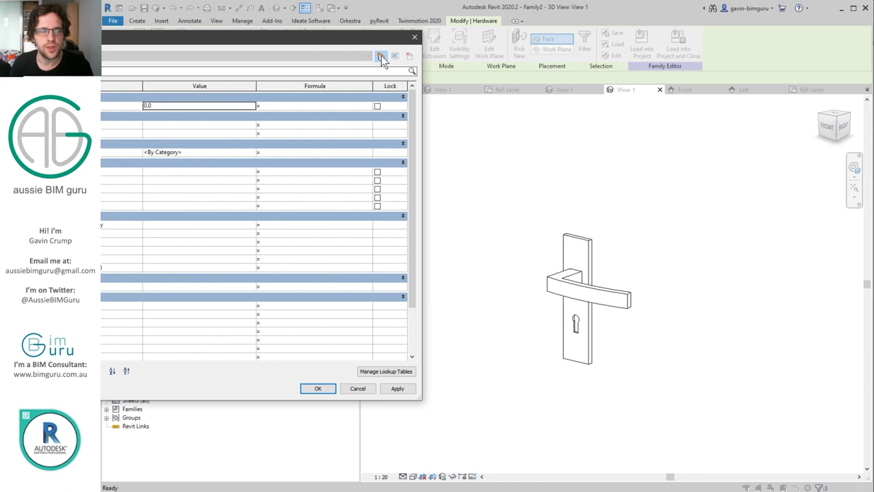
pyautogui.click(381, 56)
pyautogui.write('Typical')
pyautogui.press('Return')
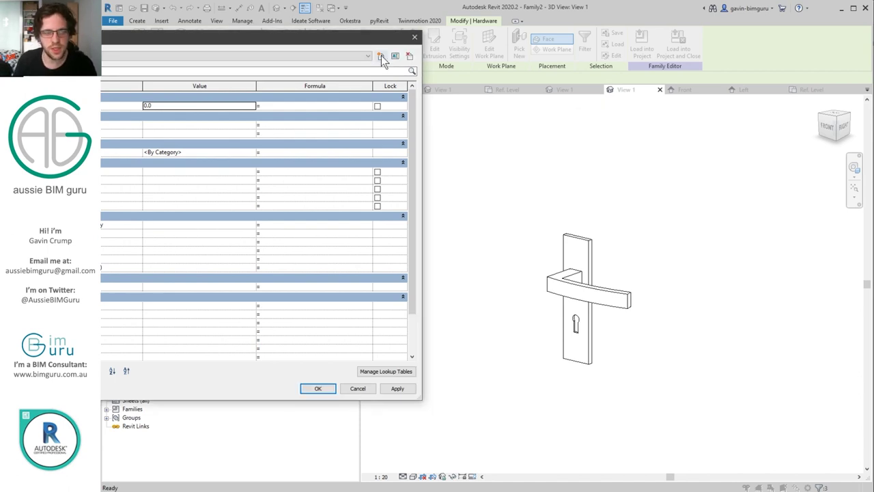
pyautogui.click(318, 389)
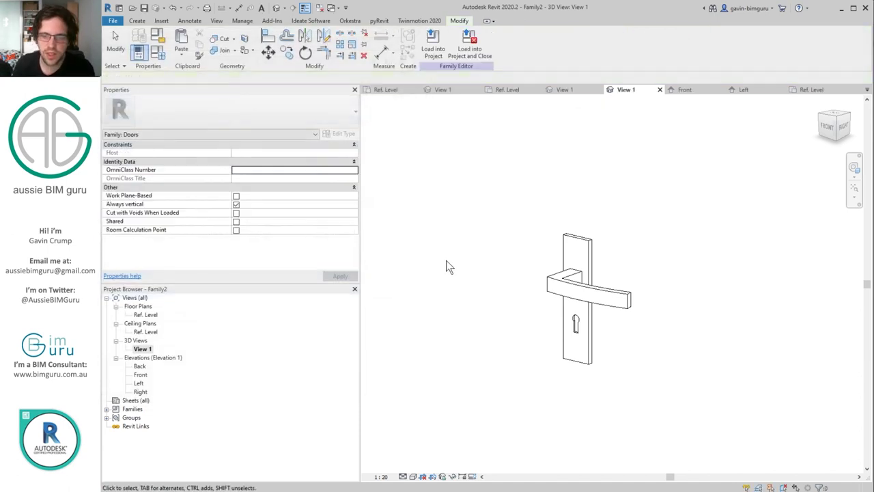
# Run Purge Unused on the finished handle family from an isometric 3D view
pyautogui.click(841, 120)
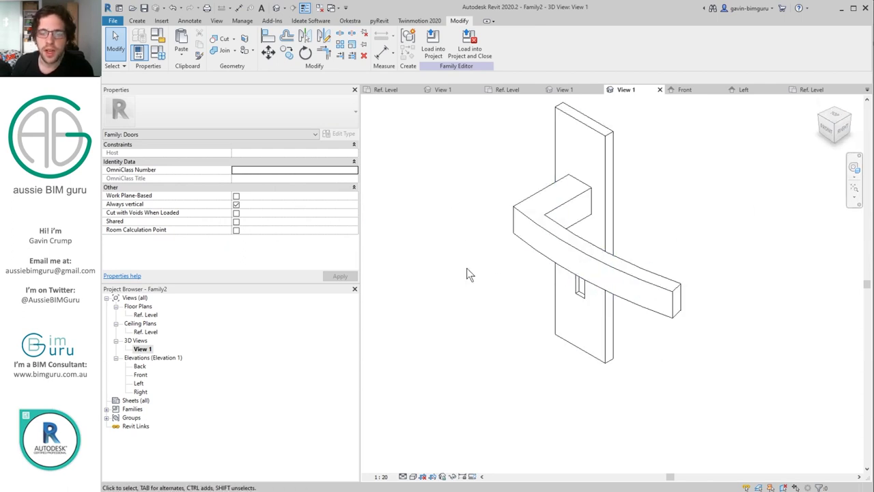
pyautogui.click(242, 20)
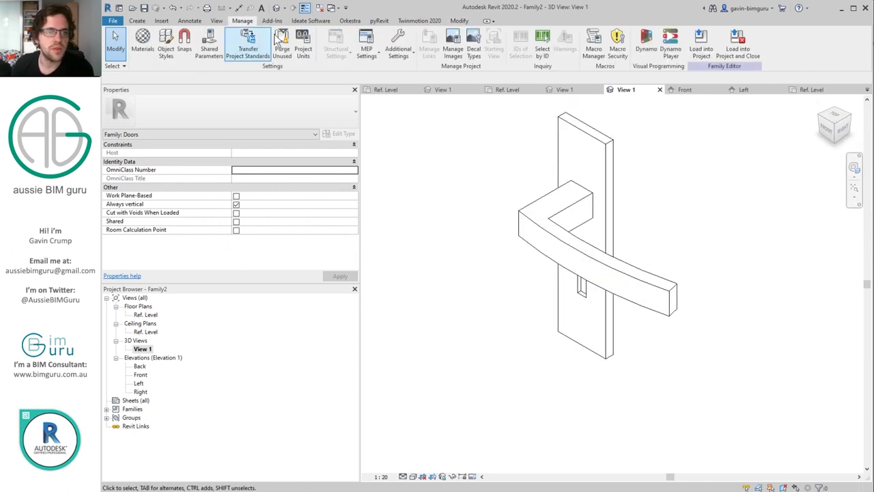
pyautogui.click(282, 45)
pyautogui.click(390, 389)
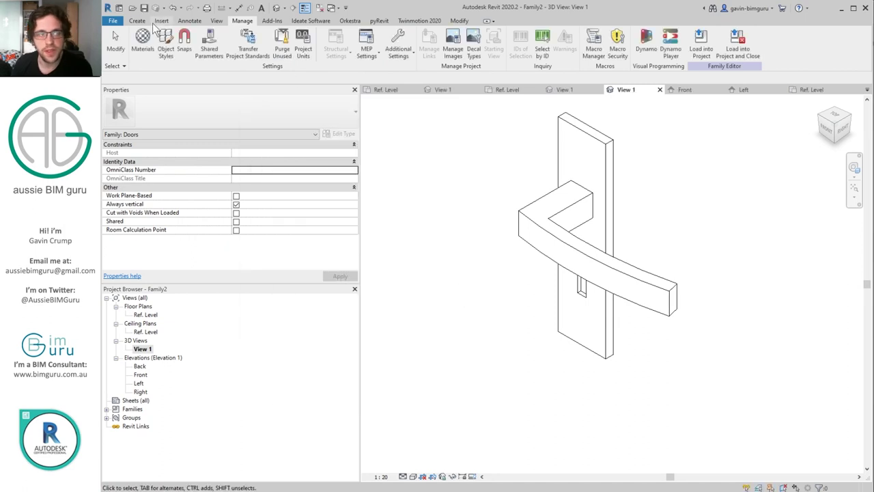
# Save the family as BG_DORc_NestedHandle-Type1.rfa in the Hardware folder
pyautogui.click(113, 21)
pyautogui.moveTo(142, 129)
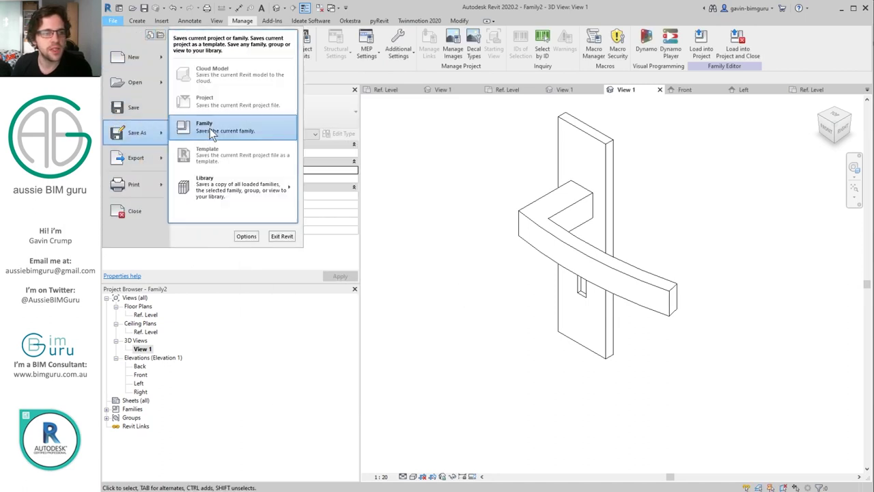
pyautogui.click(209, 128)
pyautogui.click(494, 140)
pyautogui.click(489, 270)
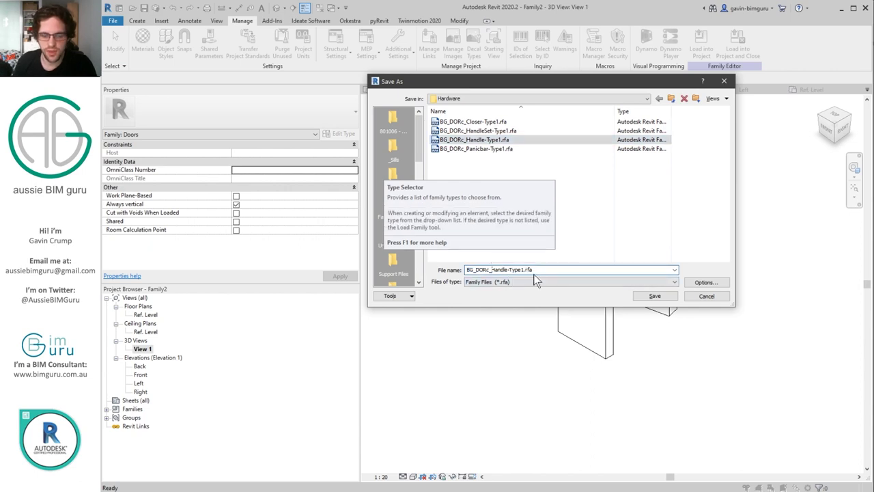
pyautogui.write('Lever')
pyautogui.press('Return')
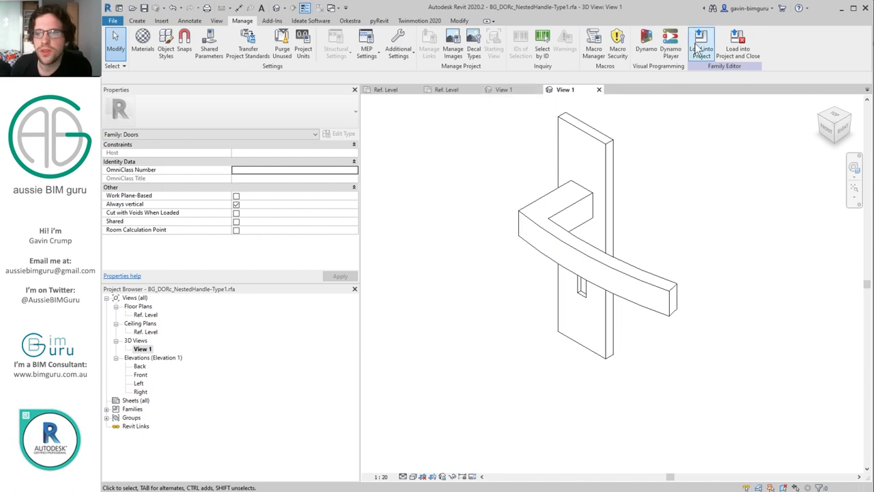
# Load the nested handle family into BG_DORc_HandleSet-Type1.rfa, closing the handle family and leaving placement without inserting an instance
pyautogui.click(737, 43)
pyautogui.click(313, 204)
pyautogui.click(313, 189)
pyautogui.click(363, 312)
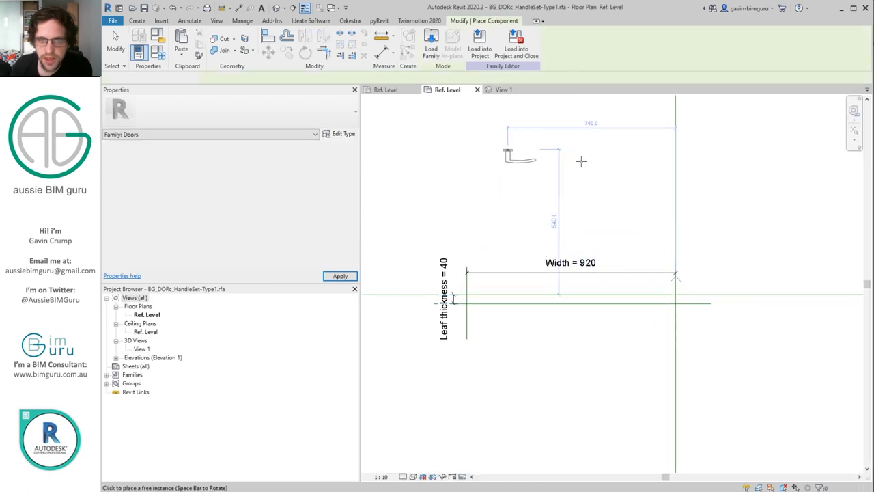
pyautogui.moveTo(531, 306); pyautogui.dragTo(556, 297, button='middle')
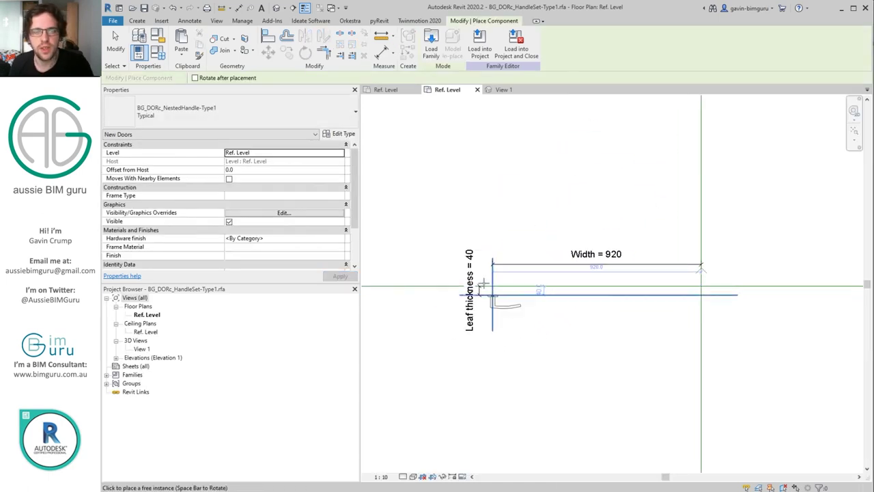
pyautogui.click(117, 31)
# Reopen BG_DORc_NestedHandle-Type1.rfa, make it work plane-based, and reload it into BG_DORc_HandleSet-Type1.rfa
pyautogui.click(113, 21)
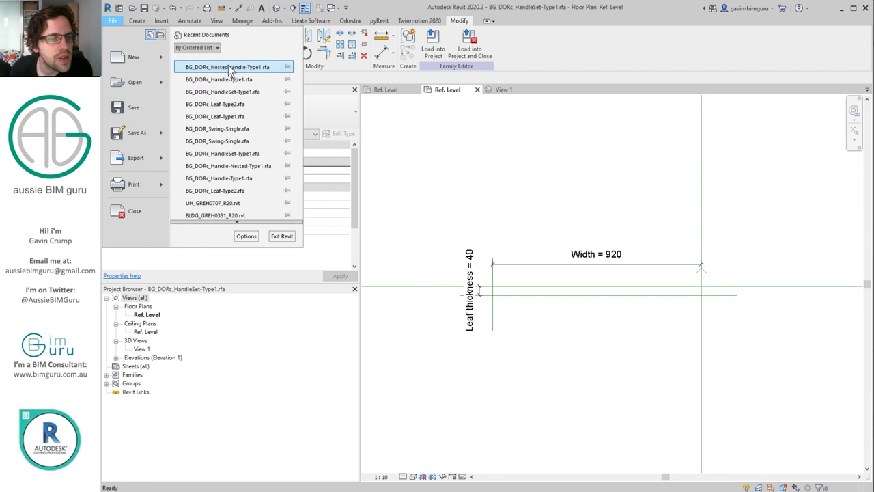
pyautogui.click(258, 73)
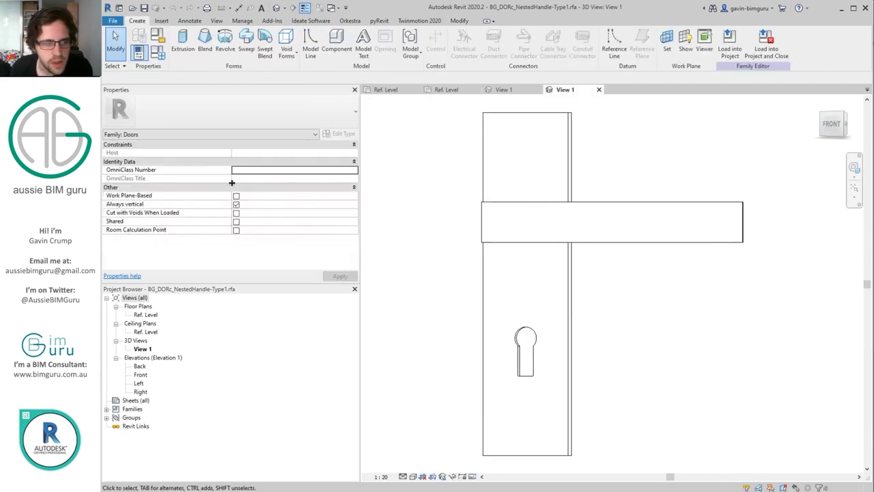
pyautogui.click(235, 196)
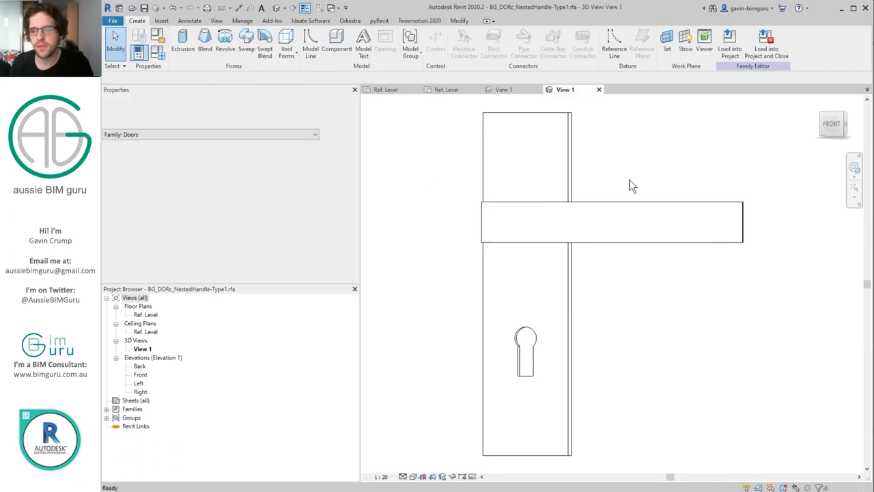
pyautogui.click(779, 45)
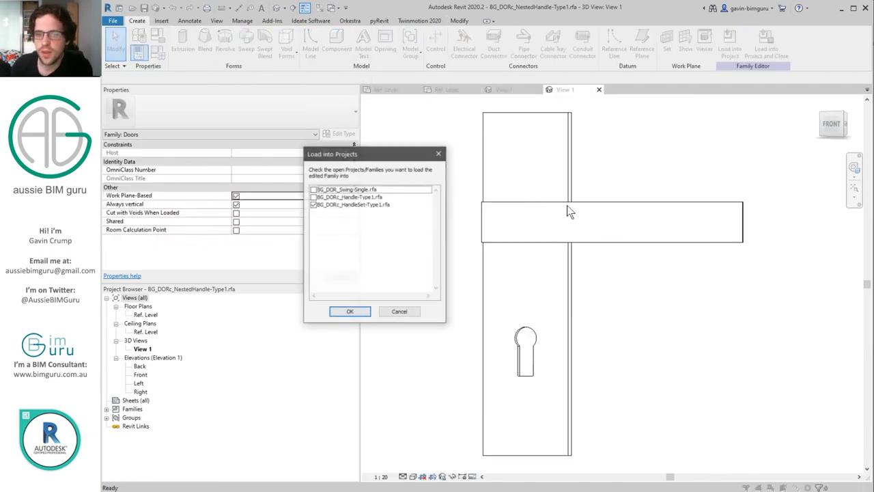
pyautogui.click(350, 312)
pyautogui.click(396, 228)
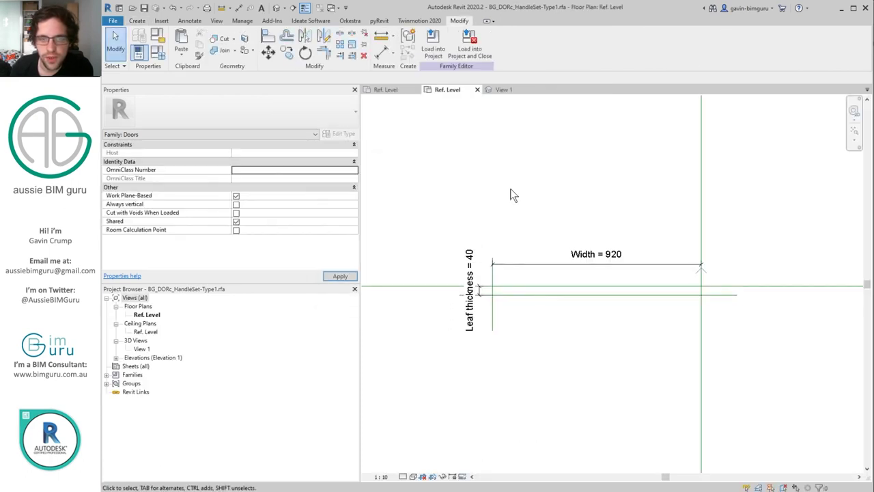
# Place two BG_DORc_NestedHandle-Type1 instances in the Ref. Level plan, one on each side of the leaf near the handle-side edge
pyautogui.click(137, 21)
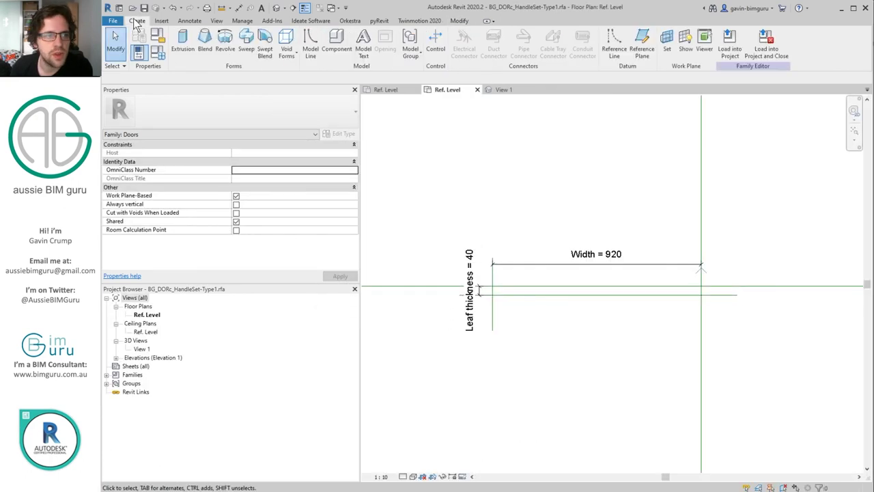
pyautogui.click(336, 44)
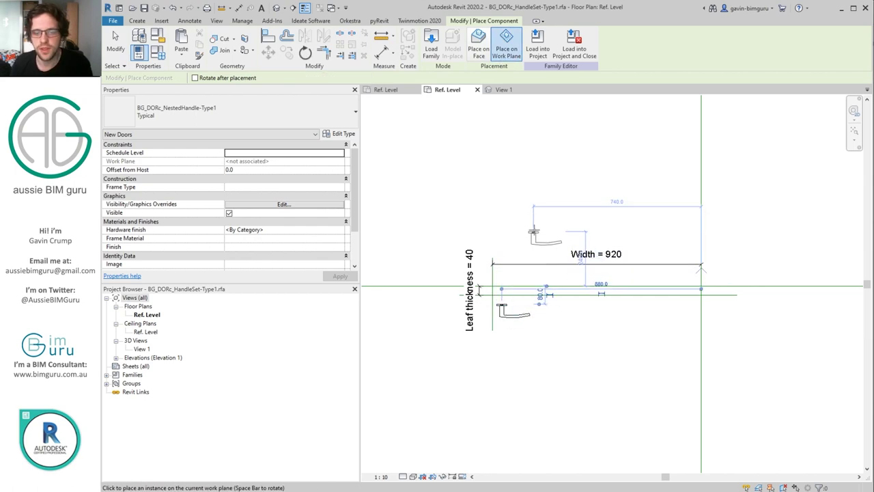
pyautogui.click(534, 233)
pyautogui.press('Escape')
# Mirror the upper handle without keeping a copy so it faces away from the leaf, and move it close to the leaf's upper face
pyautogui.click(321, 37)
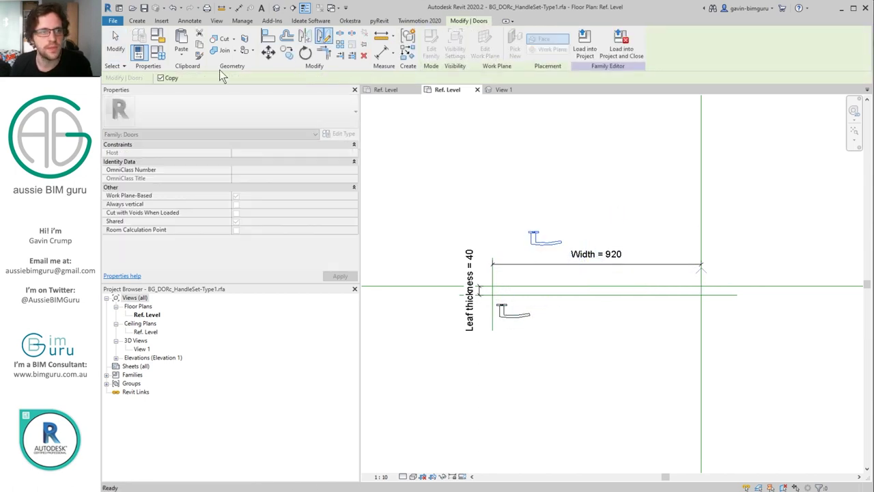
pyautogui.press('Escape')
pyautogui.press('Escape')
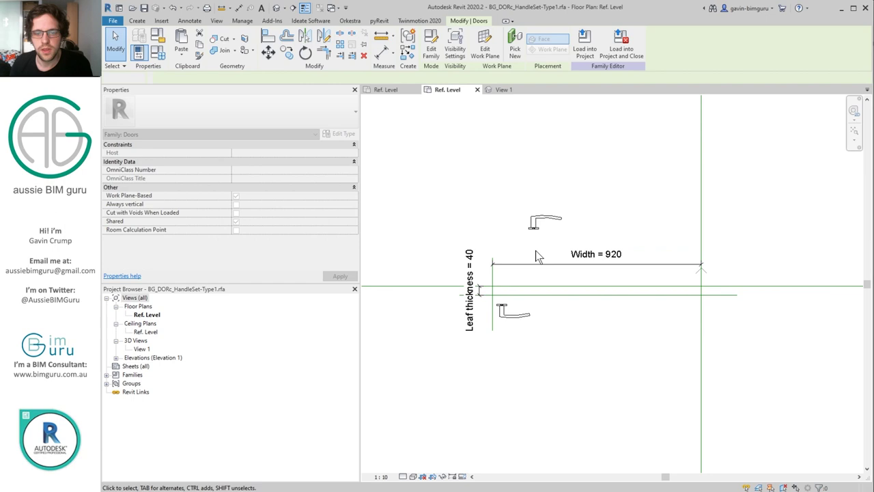
pyautogui.click(533, 234)
pyautogui.scroll(2, 530, 232)
pyautogui.moveTo(498, 294); pyautogui.dragTo(498, 300)
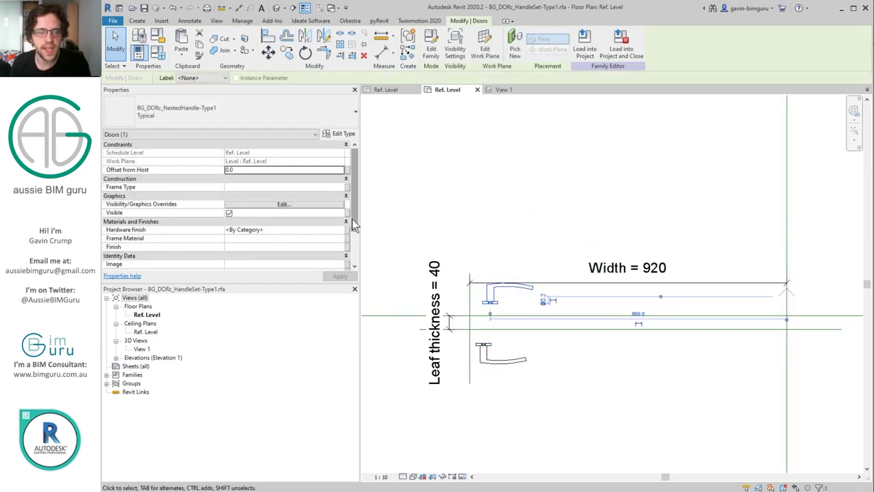
# Associate the upper handle's Visible property with the shared instance parameter BG_DATd_IsHandleExt1, grouped under Visibility
pyautogui.click(348, 213)
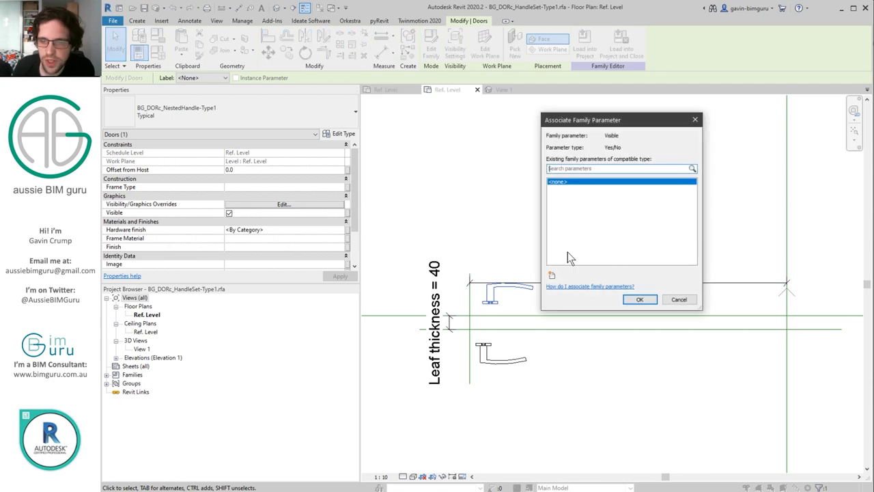
pyautogui.click(552, 276)
pyautogui.click(702, 133)
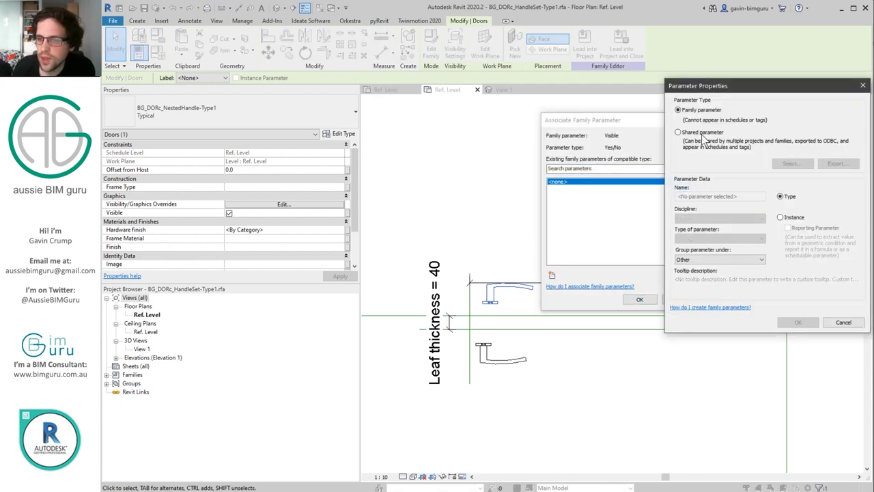
pyautogui.click(791, 164)
pyautogui.click(454, 156)
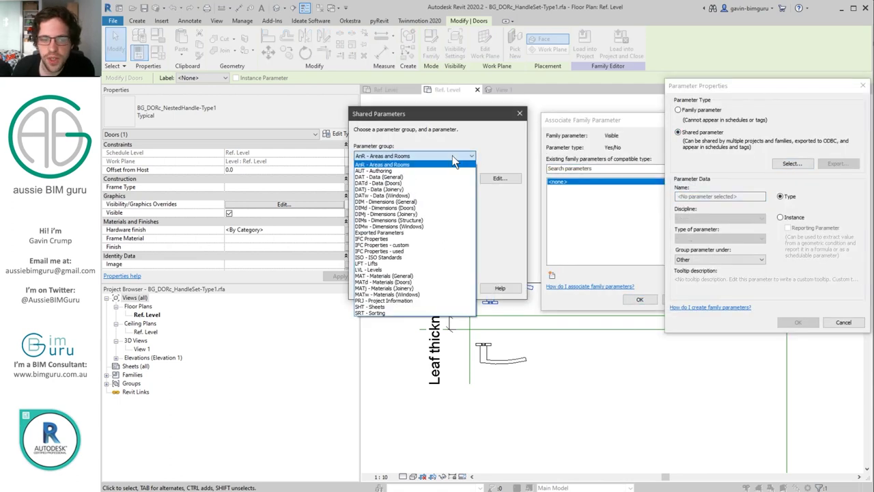
pyautogui.click(417, 183)
pyautogui.moveTo(467, 187); pyautogui.dragTo(473, 224)
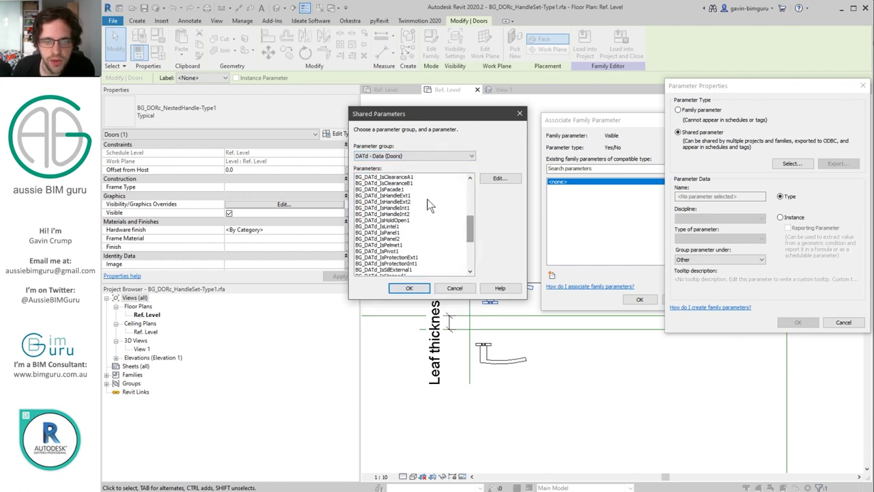
pyautogui.click(427, 287)
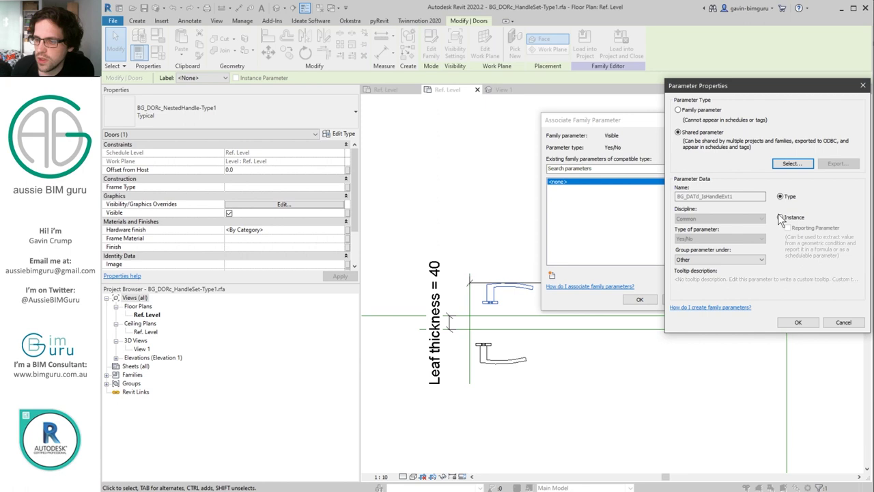
pyautogui.click(761, 260)
pyautogui.click(745, 432)
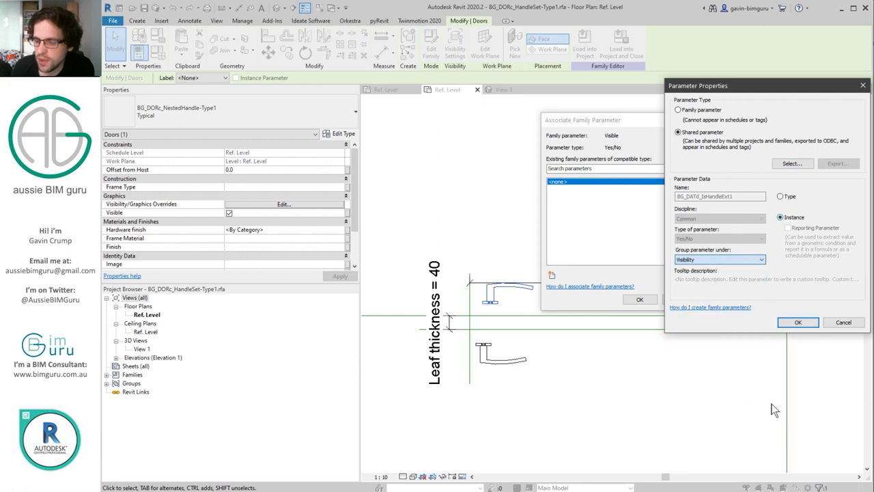
pyautogui.click(797, 322)
pyautogui.click(640, 299)
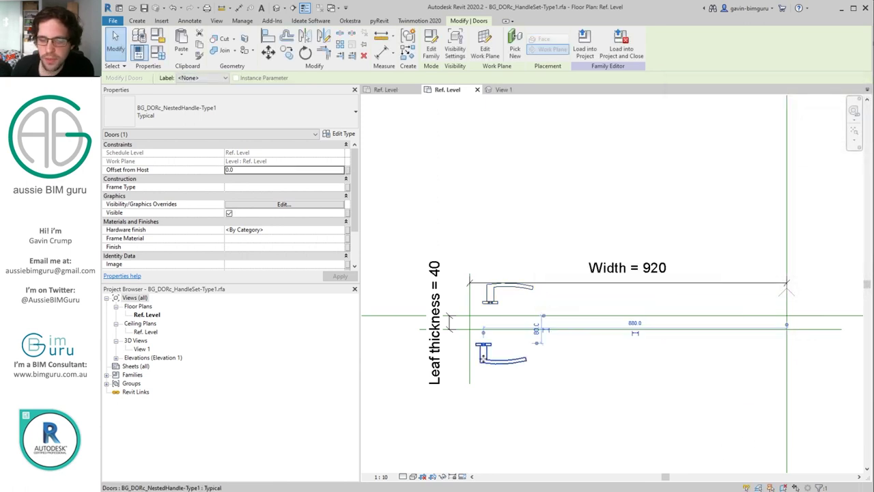
# Associate the lower handle's Visible property with the shared instance parameter BG_DATd_IsHandleInt1, grouped under Visibility
pyautogui.click(349, 214)
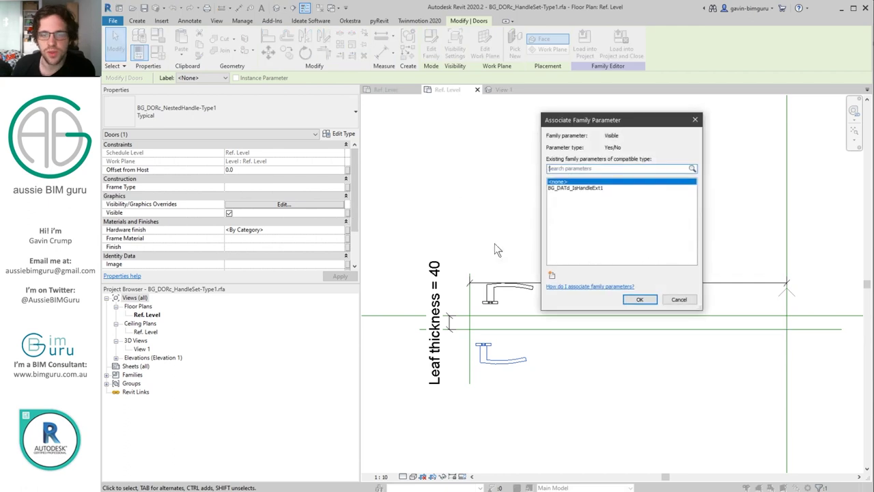
pyautogui.click(553, 275)
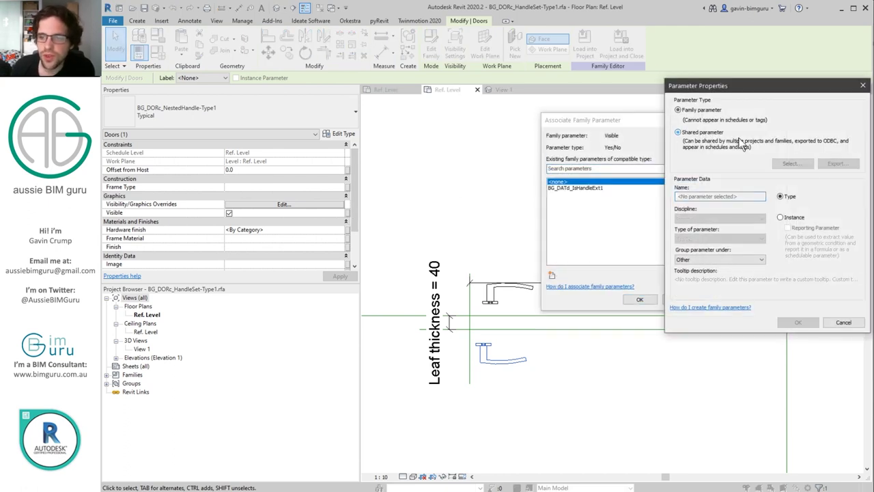
pyautogui.click(801, 166)
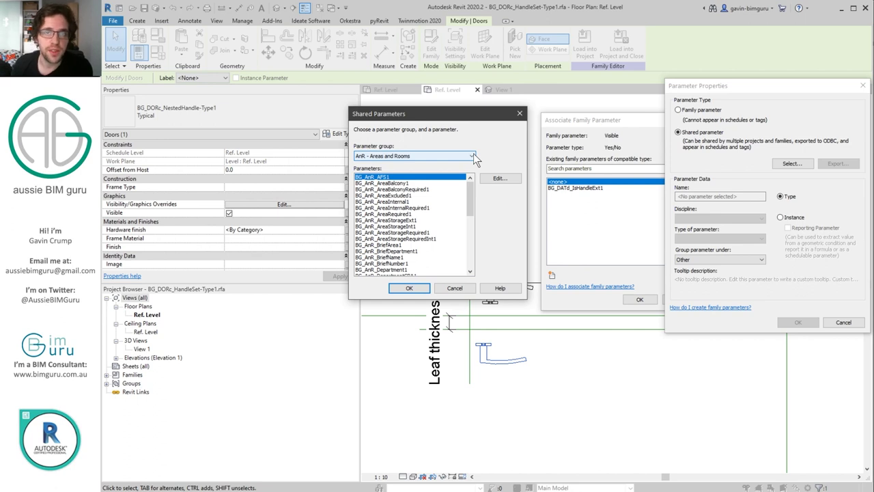
pyautogui.click(472, 157)
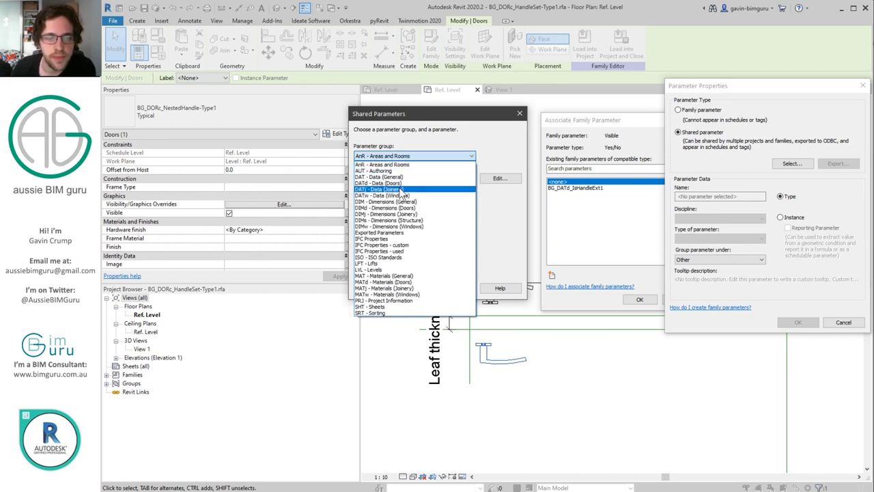
pyautogui.click(420, 183)
pyautogui.scroll(-5, 441, 229)
pyautogui.scroll(-1, 439, 234)
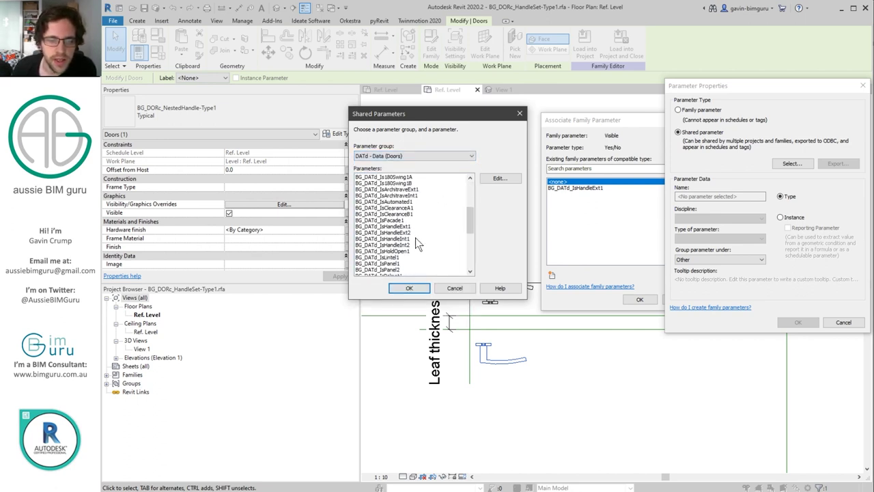
pyautogui.click(411, 238)
pyautogui.click(413, 287)
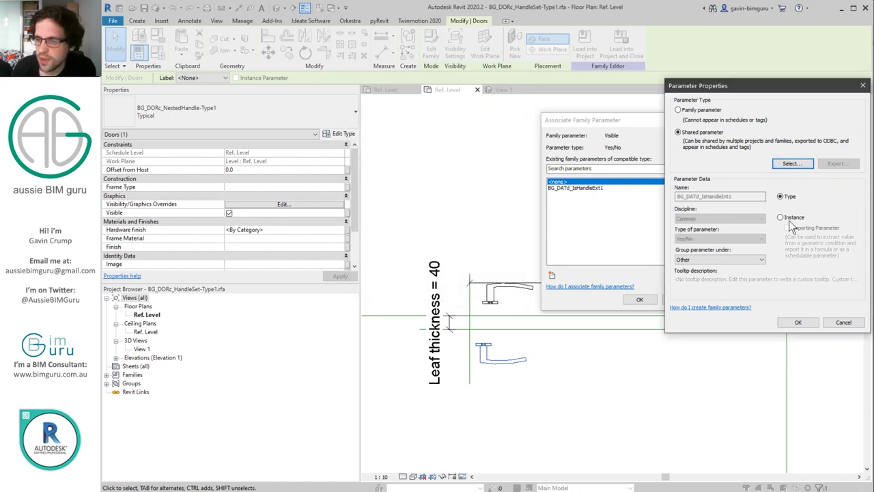
pyautogui.click(758, 259)
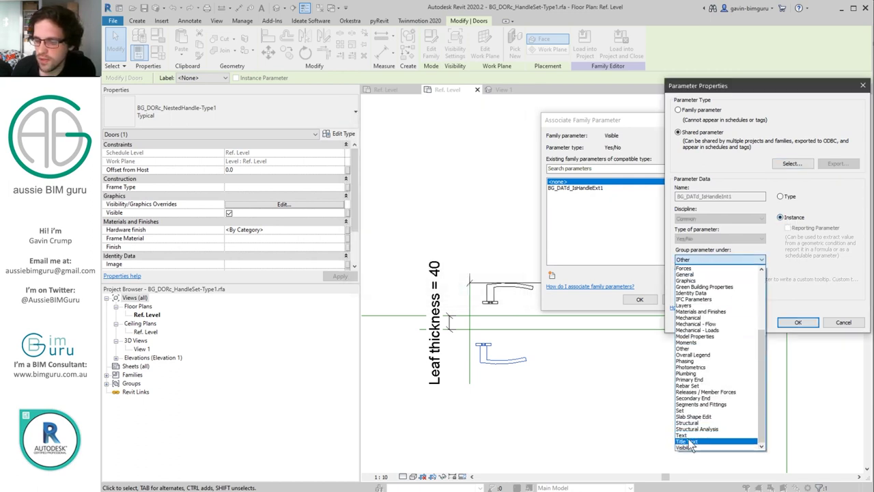
pyautogui.click(717, 446)
pyautogui.click(798, 322)
pyautogui.click(640, 299)
# Copy the leaf's handle-side vertical reference plane inward, position the copy at 50 mm, and dimension the offset between both planes
pyautogui.click(467, 338)
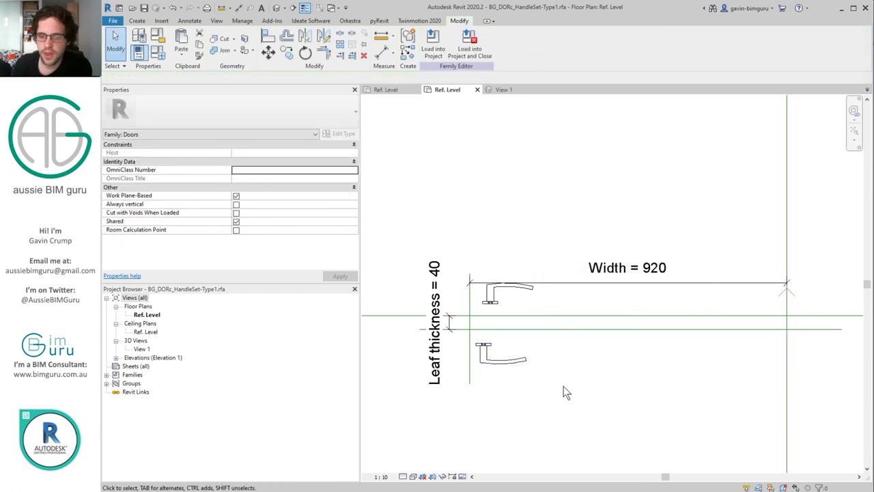
pyautogui.press('Escape')
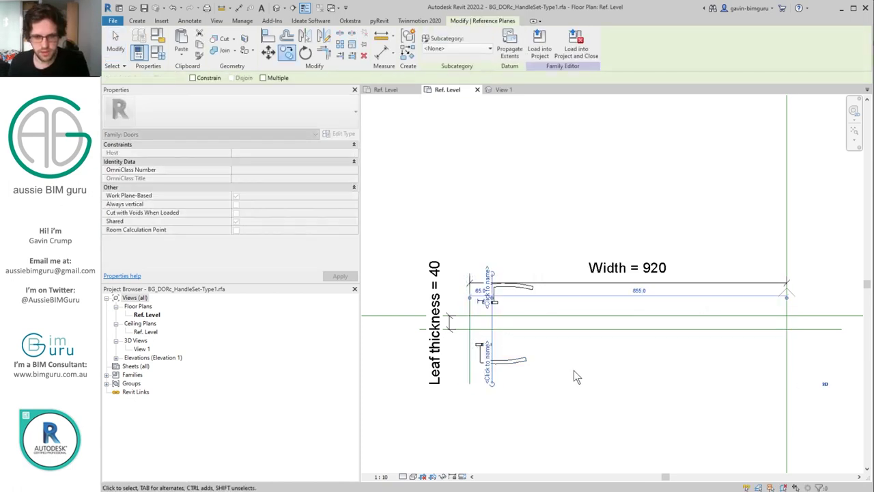
pyautogui.press('d')
pyautogui.press('i')
pyautogui.scroll(2, 488, 340)
pyautogui.click(494, 273)
pyautogui.click(460, 273)
pyautogui.click(478, 211)
pyautogui.press('Escape')
pyautogui.press('Escape')
pyautogui.moveTo(497, 244); pyautogui.dragTo(489, 243)
pyautogui.click(515, 198)
# Label the 50 mm offset dimension with the shared instance parameter BG_DIMd_HandleInset1, grouped under Dimensions
pyautogui.click(487, 192)
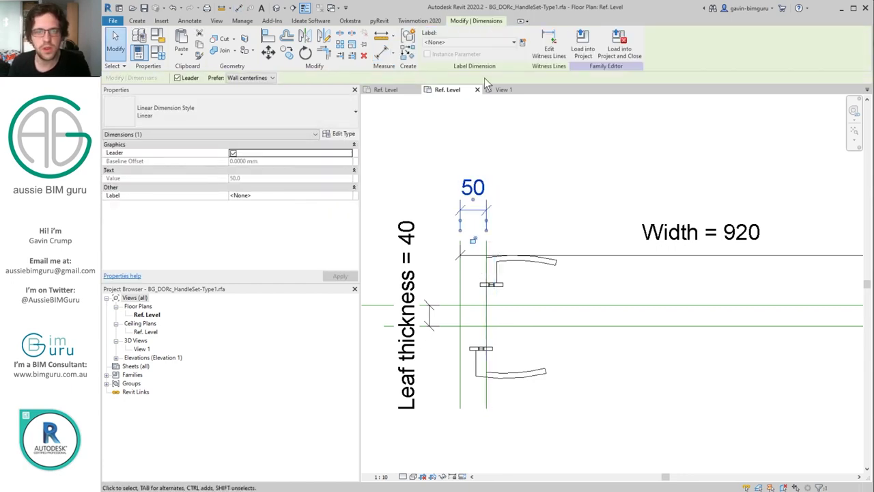
pyautogui.click(525, 44)
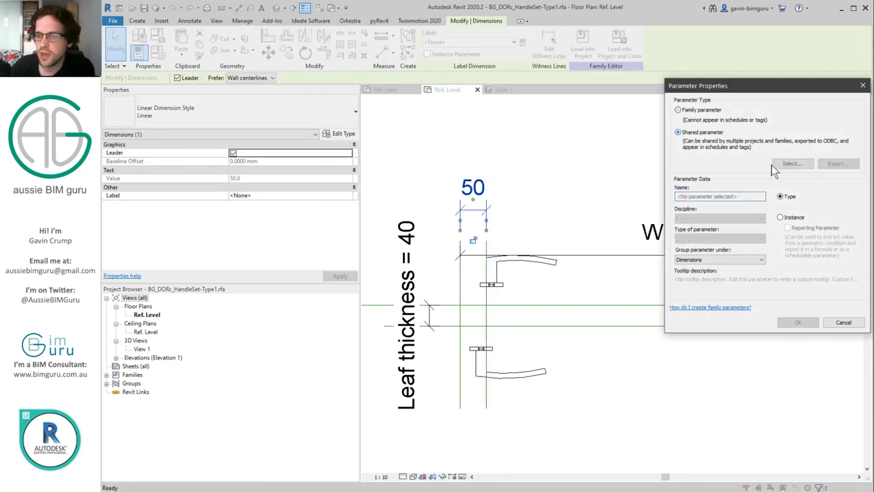
pyautogui.click(793, 163)
pyautogui.click(410, 156)
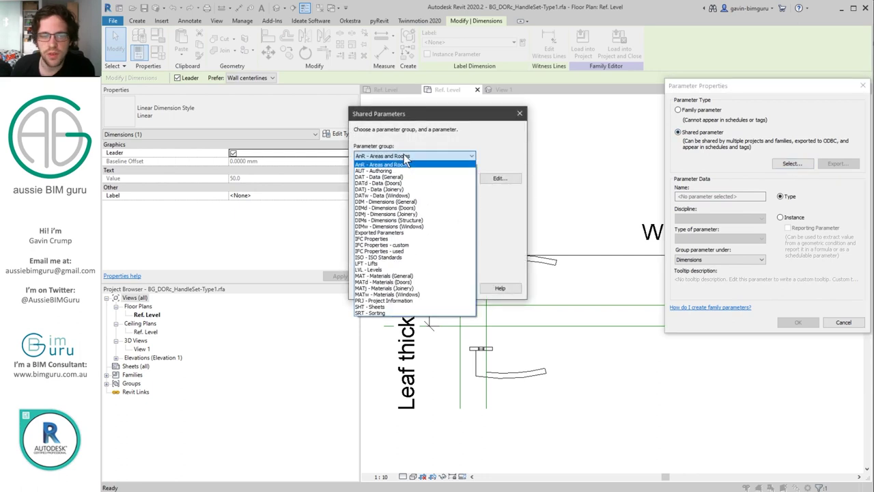
pyautogui.click(424, 208)
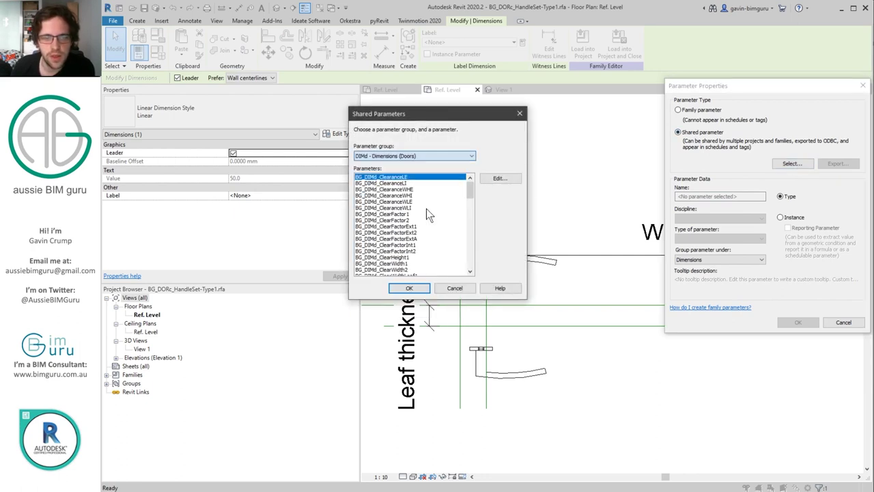
pyautogui.scroll(-3, 420, 217)
pyautogui.scroll(-2, 421, 217)
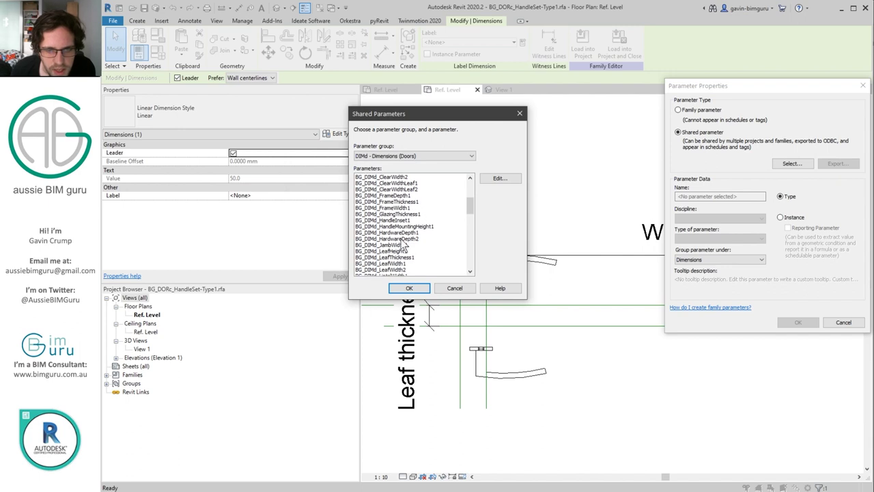
pyautogui.click(410, 289)
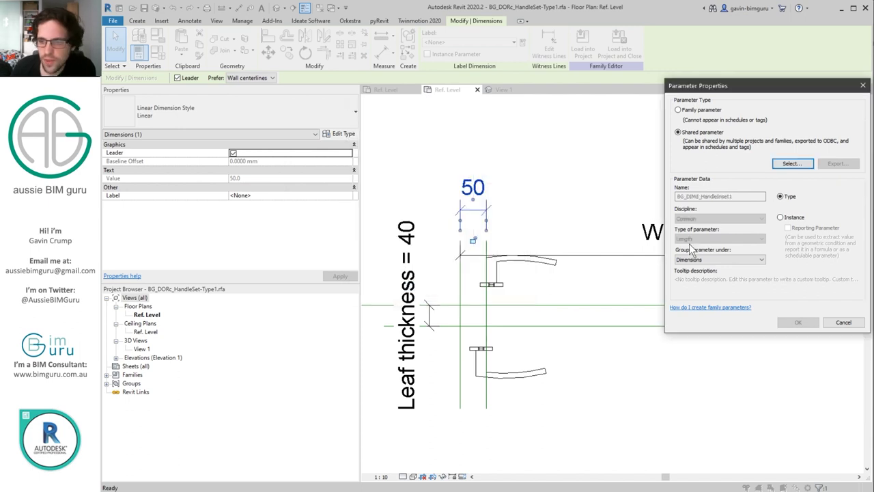
pyautogui.click(781, 218)
pyautogui.click(797, 321)
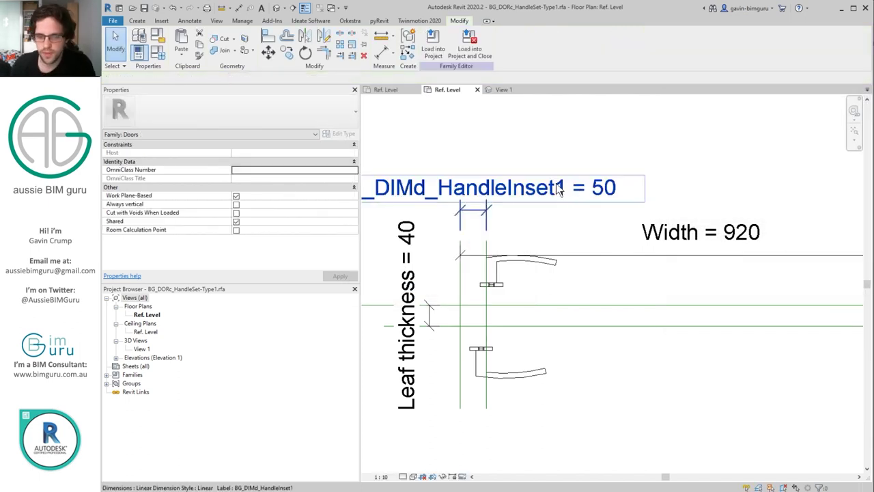
# Align and lock the upper handle to the 50 mm inset reference plane and the upper leaf-face plane
pyautogui.press('a')
pyautogui.press('l')
pyautogui.click(484, 317)
pyautogui.click(492, 290)
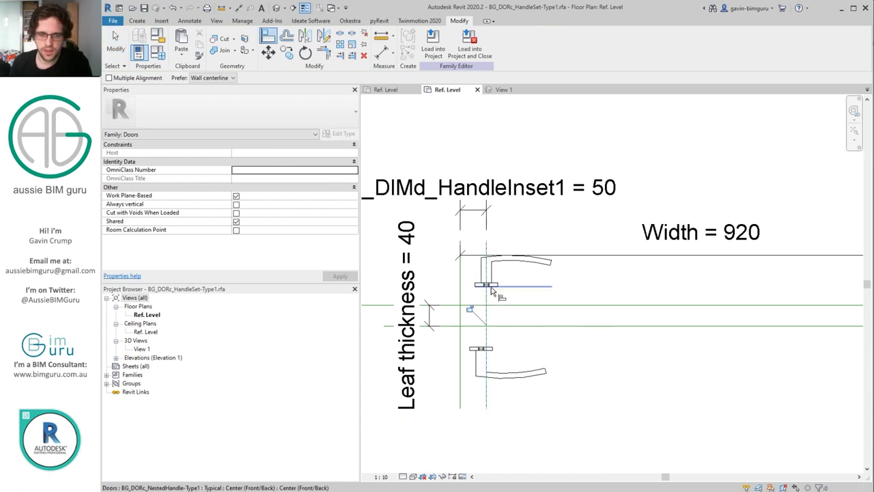
pyautogui.click(509, 306)
pyautogui.click(517, 299)
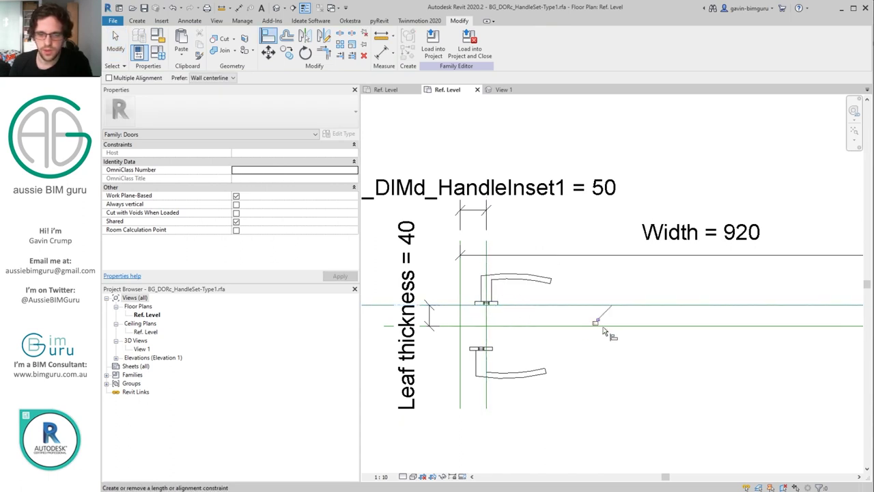
# Align and lock the lower handle to the 50 mm inset reference plane and the lower leaf-face plane
pyautogui.click(486, 394)
pyautogui.click(476, 365)
pyautogui.click(496, 369)
pyautogui.click(523, 326)
pyautogui.click(498, 348)
pyautogui.press('Escape')
# Set the Offset from Host of both nested handles to 900
pyautogui.click(518, 353)
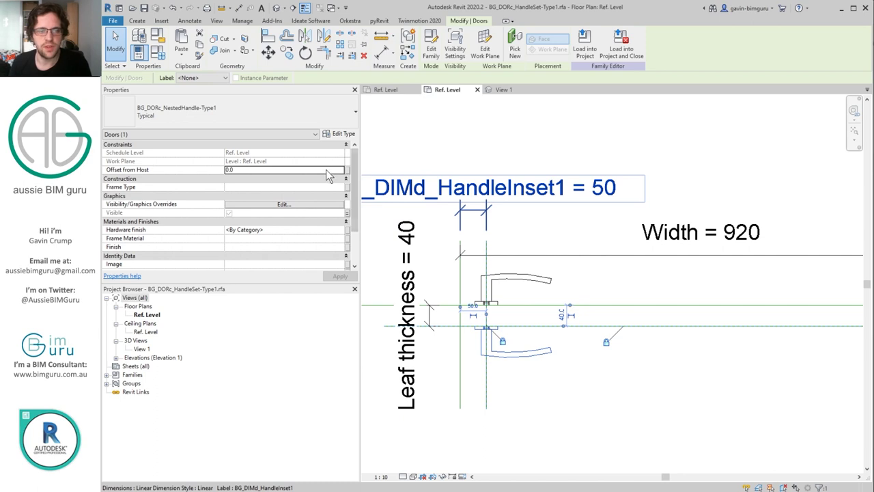
pyautogui.click(327, 170)
pyautogui.write('900')
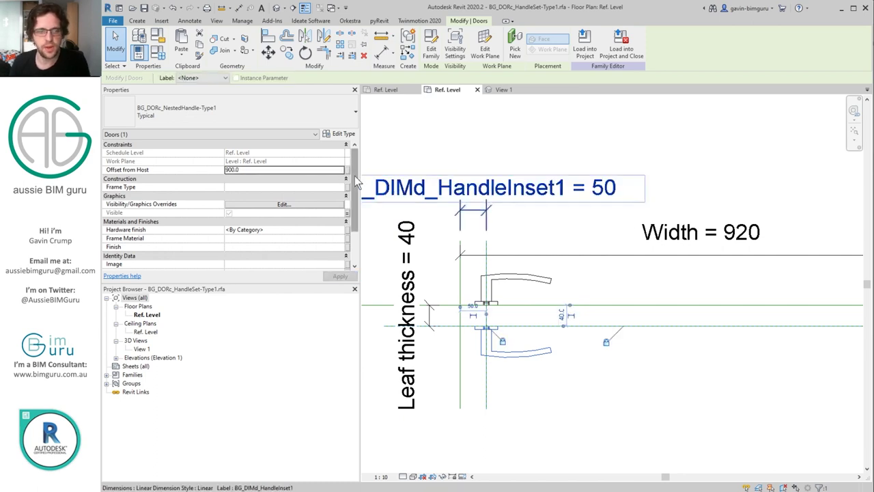
pyautogui.click(313, 170)
pyautogui.press('Return')
# Associate both handles' Offset from Host with the shared instance parameter BG_DIMd_HandleMountingHeight1, grouped under Dimensions
pyautogui.keyDown('ctrl'); pyautogui.click(519, 354); pyautogui.keyUp('ctrl')
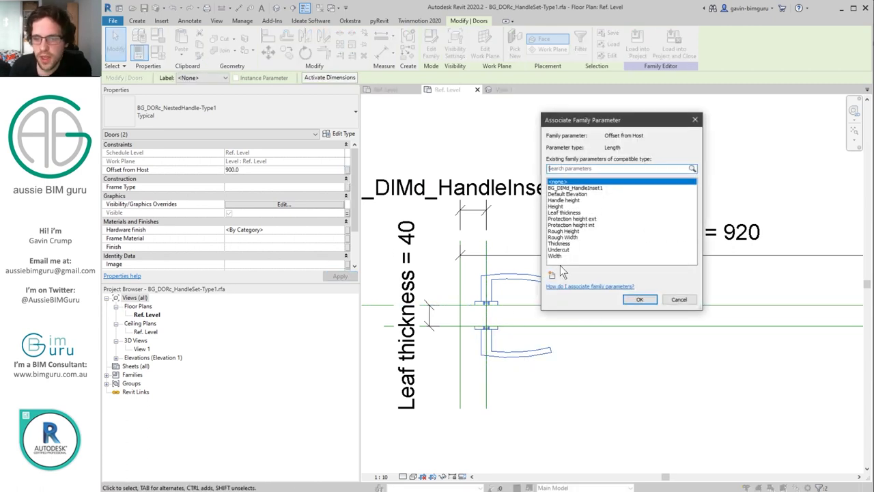
pyautogui.click(552, 274)
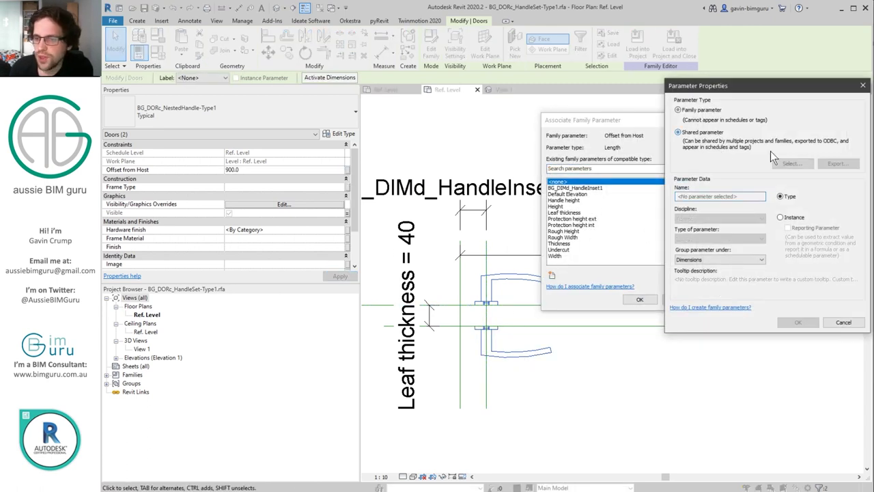
pyautogui.click(791, 164)
pyautogui.click(437, 156)
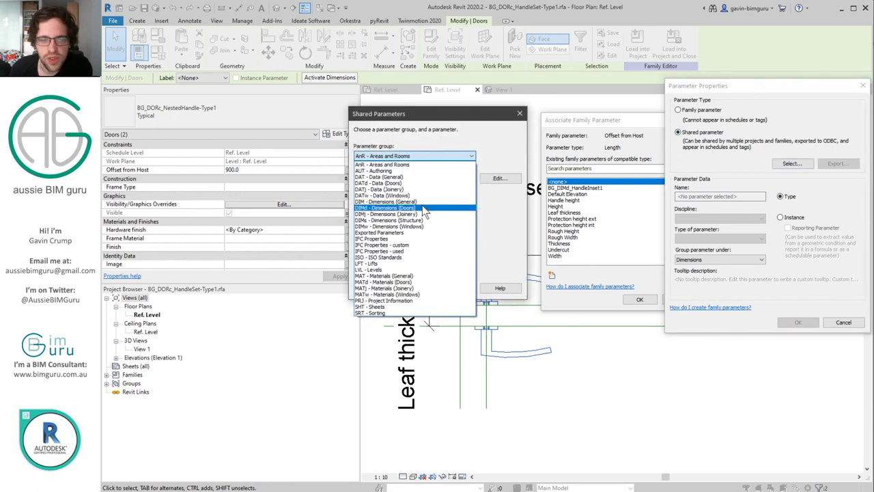
pyautogui.click(424, 207)
pyautogui.scroll(-5, 421, 199)
pyautogui.click(430, 226)
pyautogui.click(410, 288)
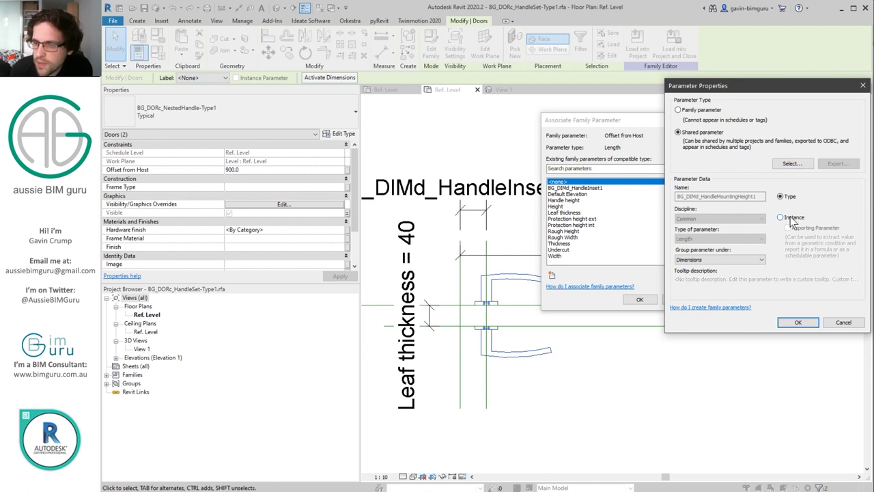
pyautogui.click(797, 324)
pyautogui.click(639, 299)
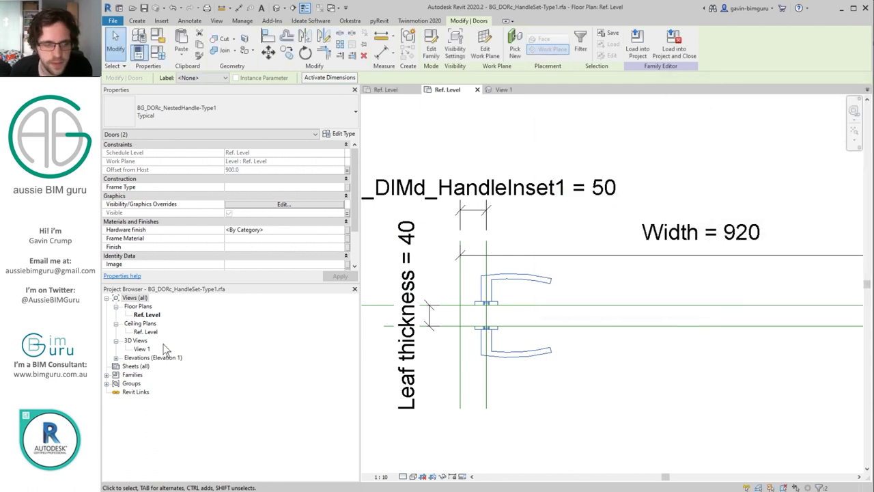
# Examine the handle pair in the 3D view and its placement in the Ref. Level plan
pyautogui.doubleClick(141, 349)
pyautogui.click(487, 217)
pyautogui.scroll(-3, 532, 290)
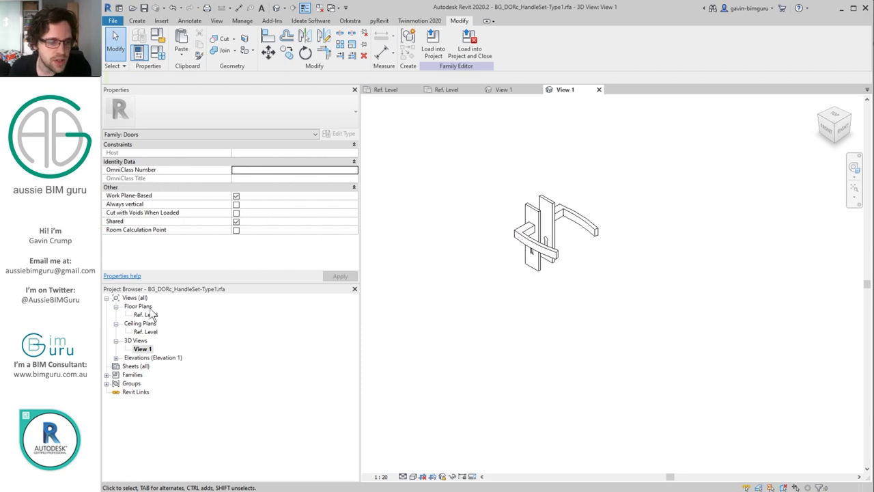
pyautogui.doubleClick(146, 315)
pyautogui.scroll(-4, 506, 255)
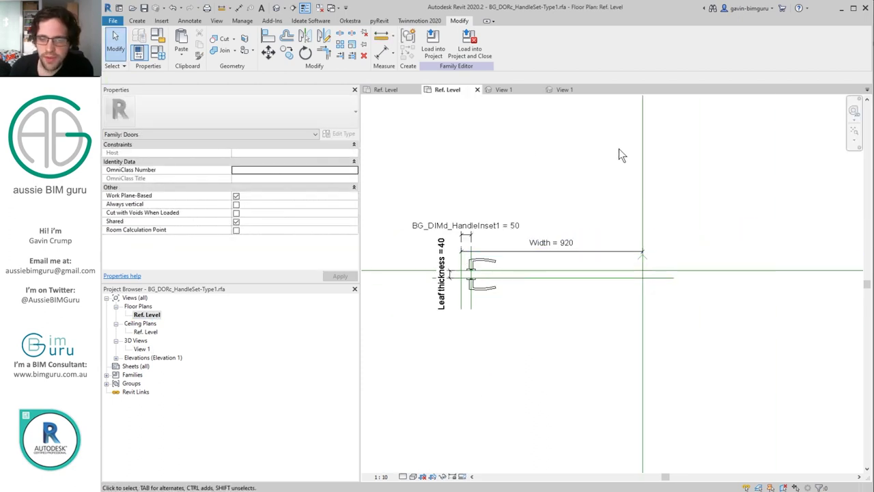
# In the Front elevation, delete the handle-height reference plane together with its Handle height dimension
pyautogui.doubleClick(158, 357)
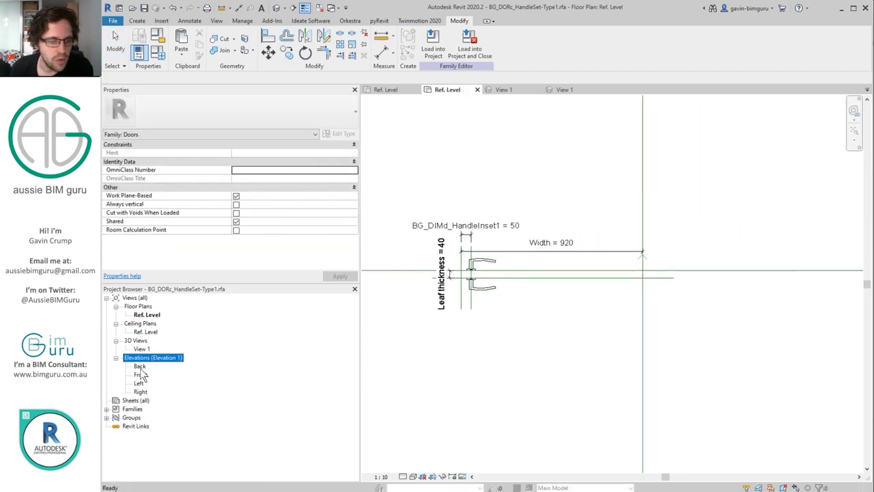
pyautogui.doubleClick(141, 374)
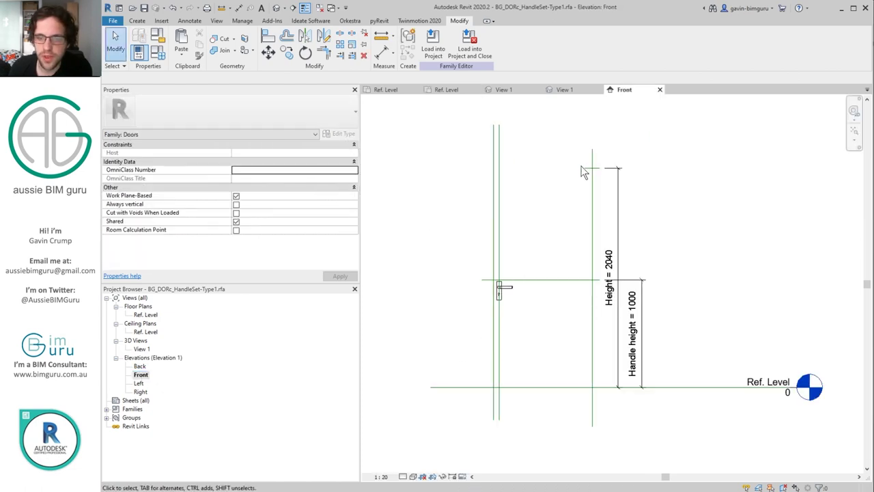
pyautogui.click(586, 169)
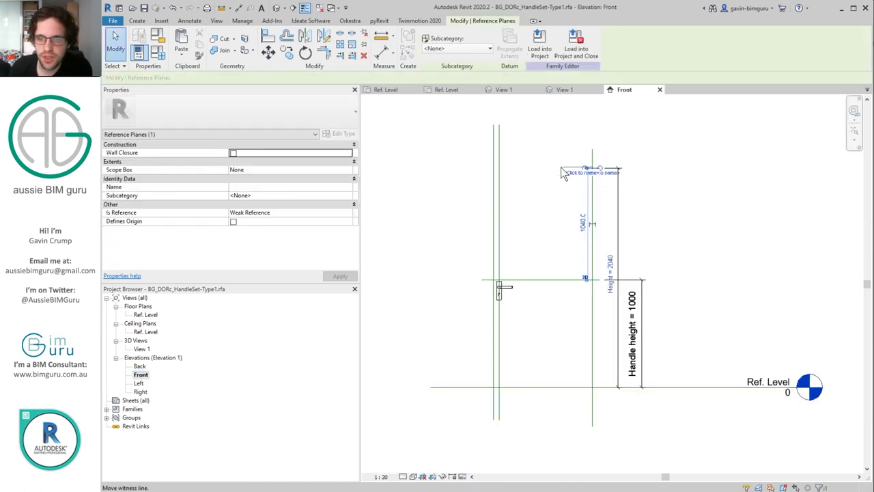
pyautogui.click(556, 170)
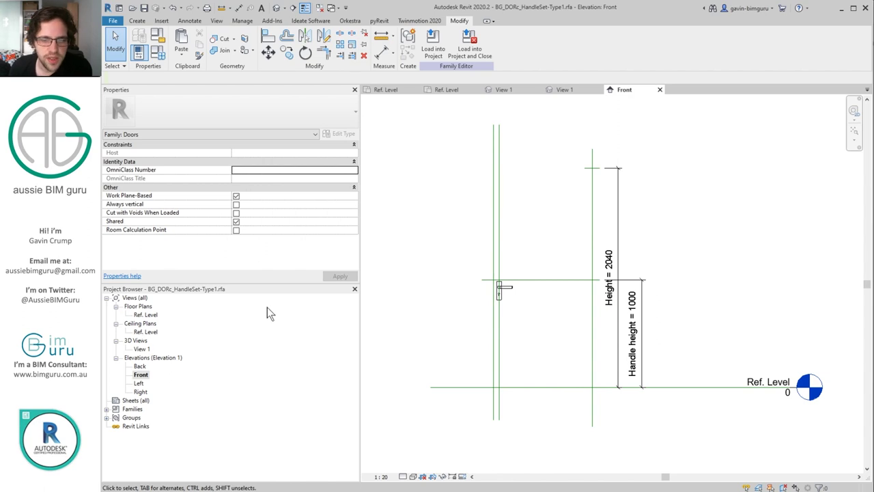
pyautogui.moveTo(468, 264); pyautogui.dragTo(546, 328)
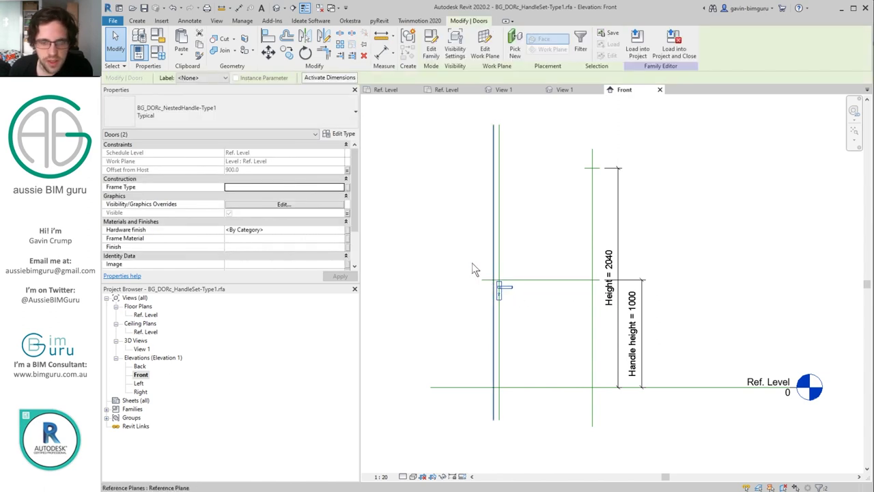
pyautogui.click(632, 299)
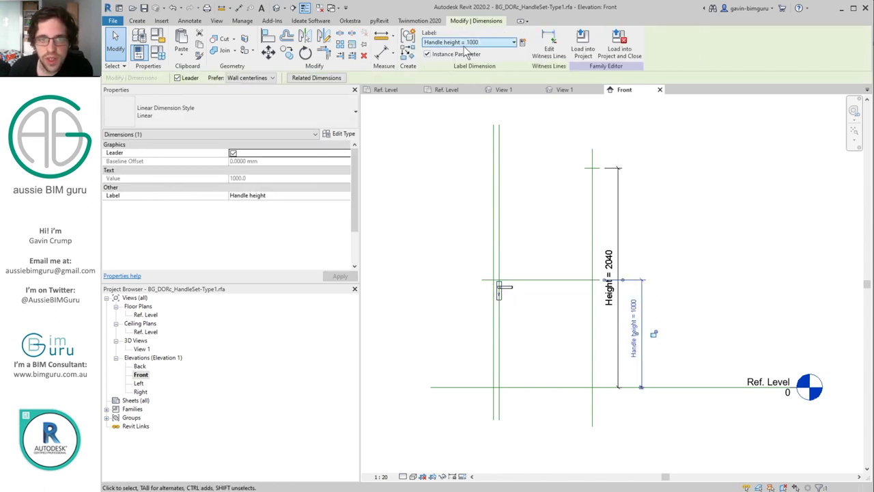
pyautogui.click(564, 279)
pyautogui.press('Delete')
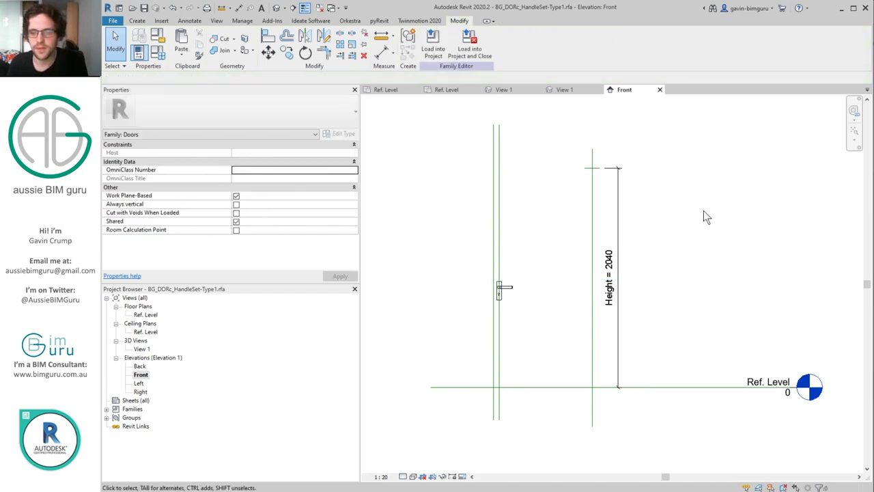
# Delete the five inherited material parameters, from External finish through the protection finishes, from the family types
pyautogui.doubleClick(148, 349)
pyautogui.click(158, 52)
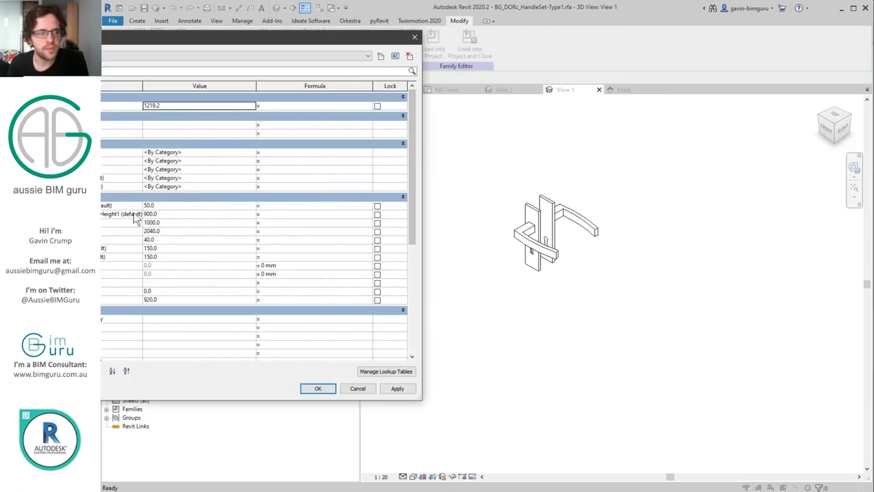
pyautogui.click(103, 153)
pyautogui.click(71, 371)
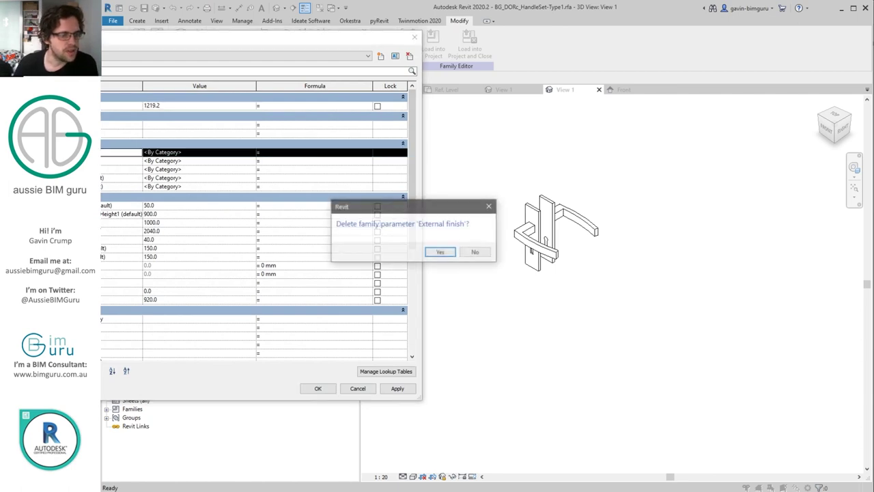
pyautogui.press('Return')
pyautogui.click(103, 153)
pyautogui.click(71, 371)
pyautogui.press('Return')
pyautogui.click(103, 153)
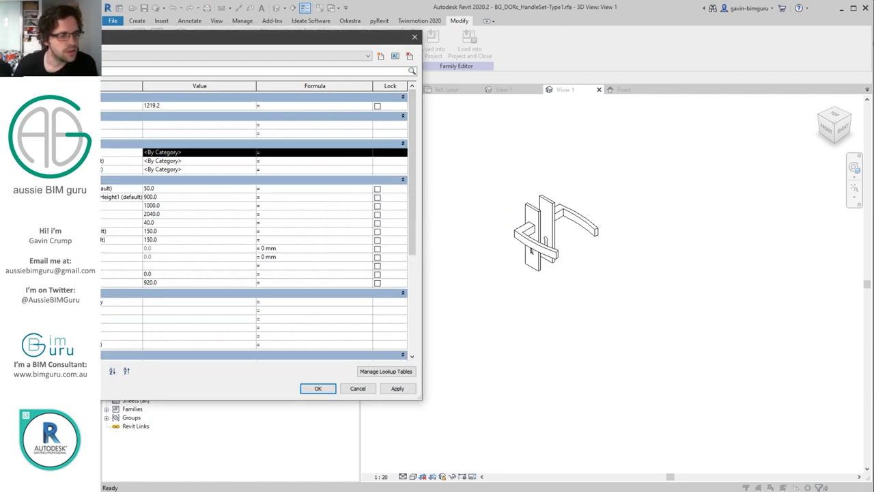
pyautogui.click(71, 371)
pyautogui.press('Return')
pyautogui.click(104, 153)
pyautogui.click(71, 371)
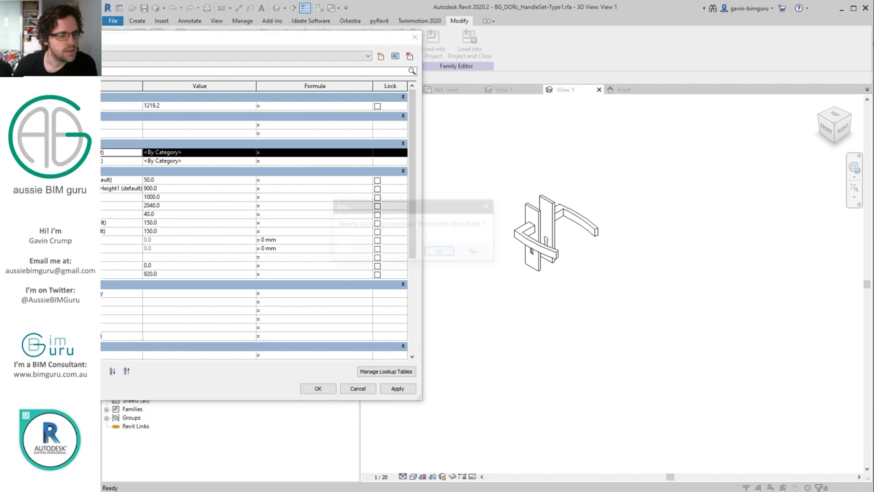
pyautogui.press('Return')
pyautogui.click(104, 153)
pyautogui.click(71, 370)
pyautogui.press('Return')
# Delete the Handle height, Protection height ext, Protection height int and Undercut parameters and accept the family types
pyautogui.click(103, 168)
pyautogui.click(71, 371)
pyautogui.press('Return')
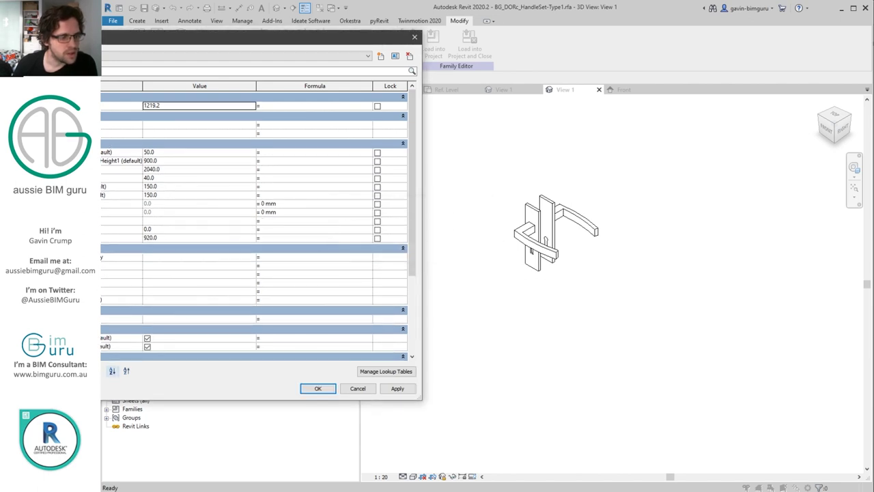
pyautogui.click(102, 186)
pyautogui.click(71, 371)
pyautogui.press('Return')
pyautogui.click(102, 186)
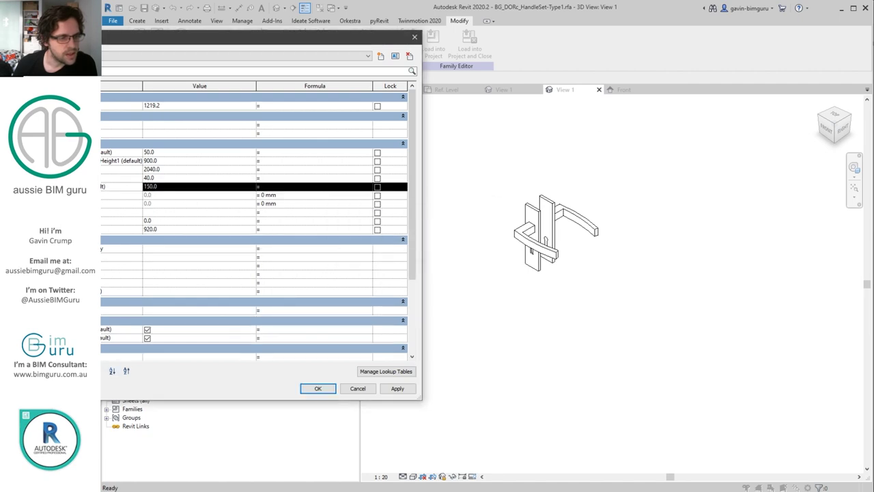
pyautogui.click(71, 371)
pyautogui.press('Return')
pyautogui.click(103, 211)
pyautogui.click(71, 370)
pyautogui.press('Return')
pyautogui.scroll(-2, 258, 225)
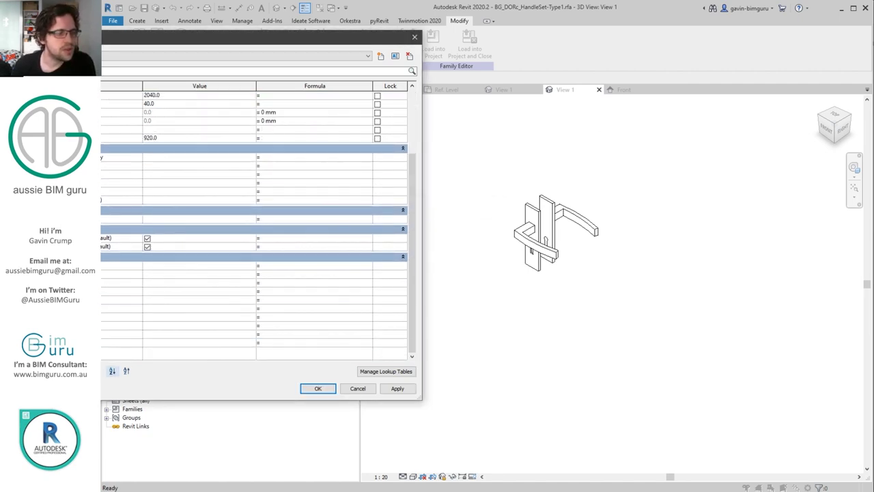
pyautogui.click(319, 388)
# Associate both handles' Hardware finish with the shared instance parameter BG_MATd_Hardware1, grouped under Materials and Finishes
pyautogui.moveTo(478, 175); pyautogui.dragTo(629, 307)
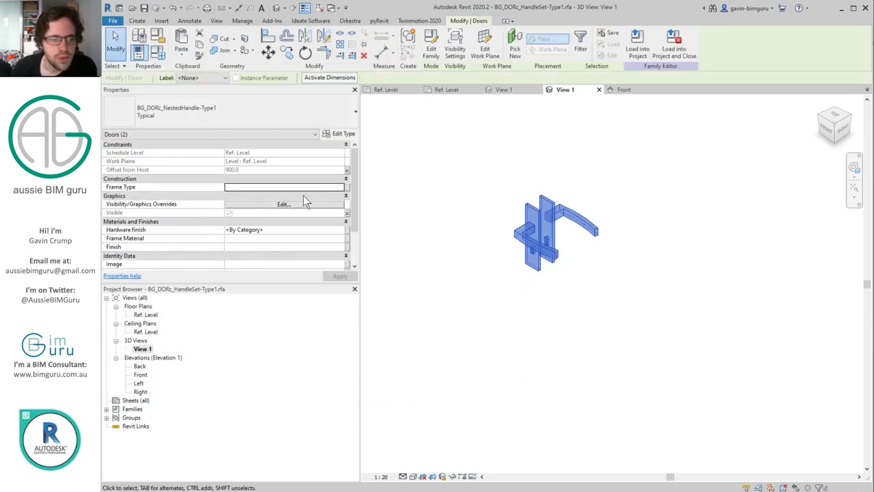
pyautogui.click(348, 230)
pyautogui.click(551, 275)
pyautogui.click(677, 132)
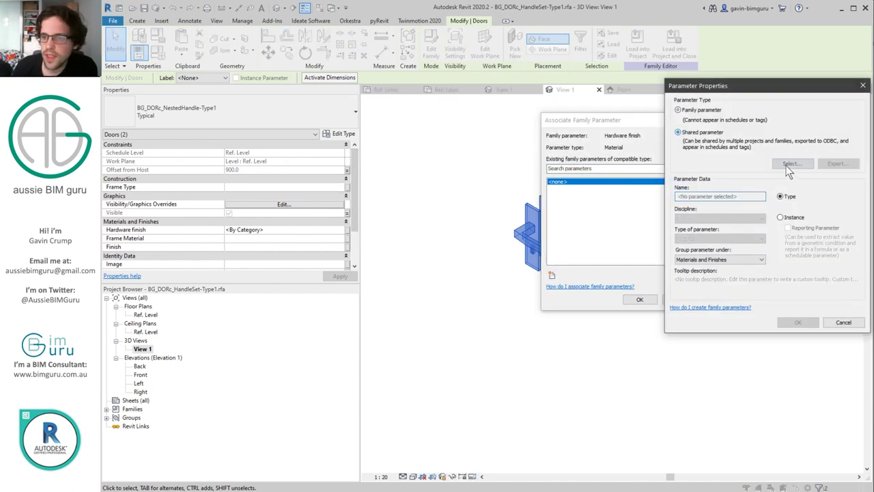
pyautogui.click(792, 163)
pyautogui.click(427, 157)
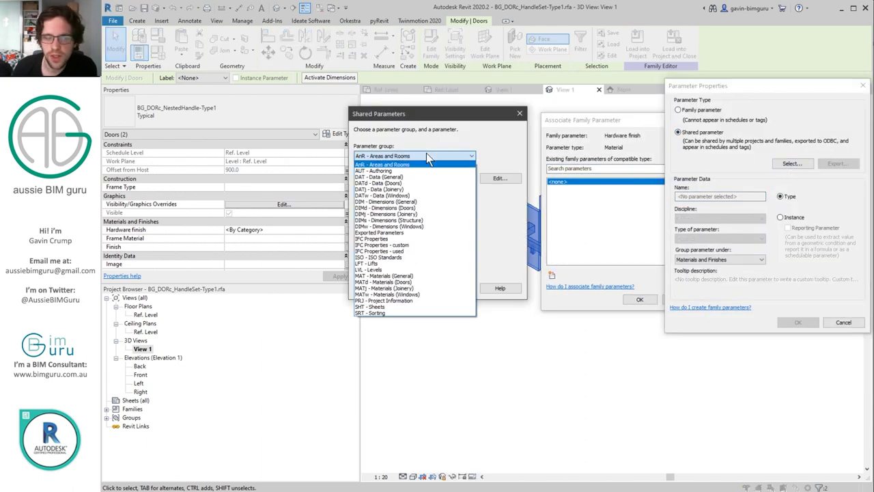
pyautogui.click(424, 280)
pyautogui.click(414, 188)
pyautogui.click(409, 287)
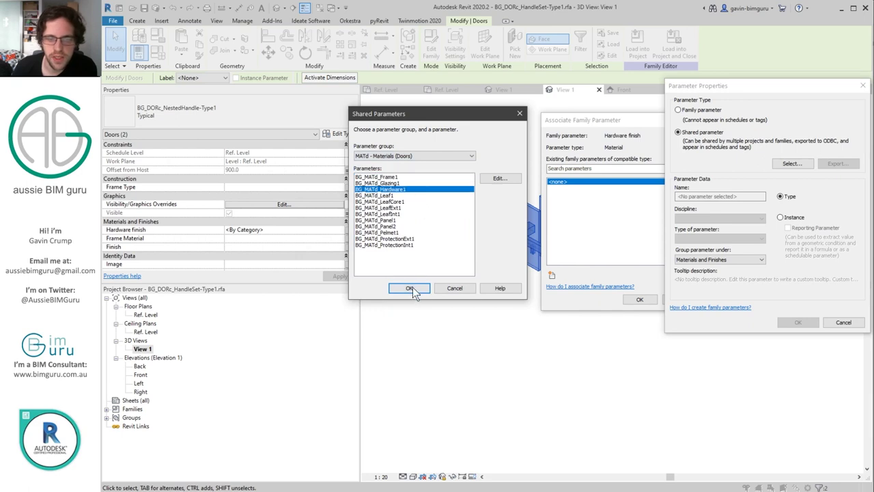
pyautogui.click(782, 217)
pyautogui.click(798, 321)
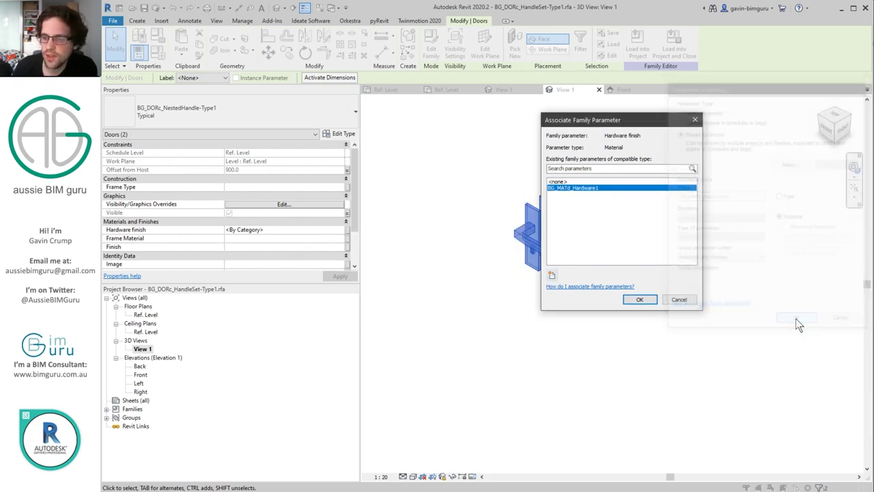
pyautogui.click(640, 299)
# Load the handle set into BG_DOR_Swing-Single.rfa, close the handle set family and leave the component placement
pyautogui.press('z')
pyautogui.press('f')
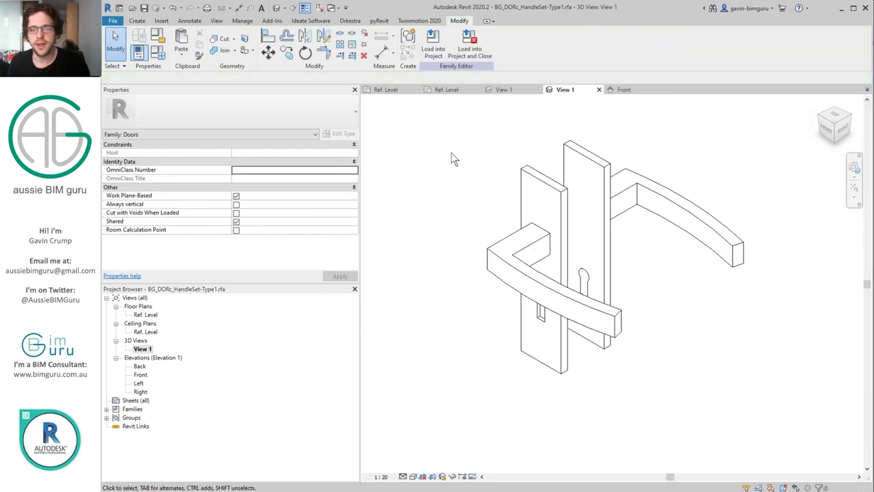
pyautogui.click(470, 49)
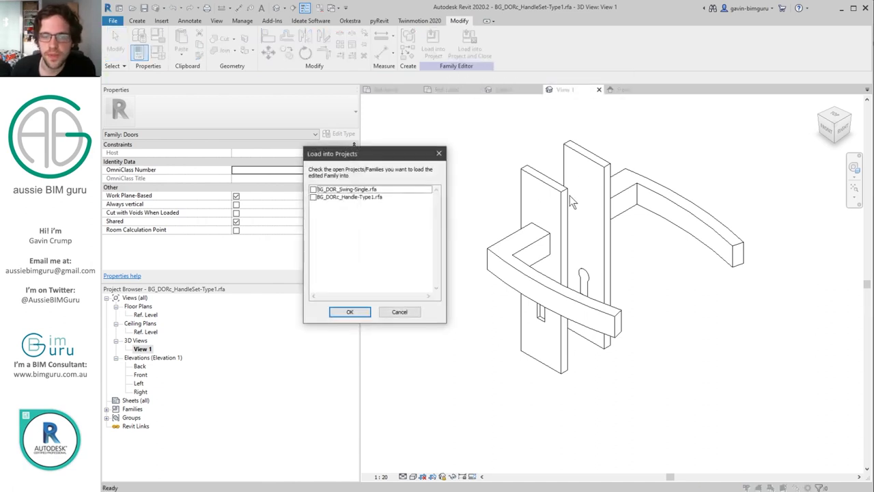
pyautogui.click(313, 189)
pyautogui.click(349, 313)
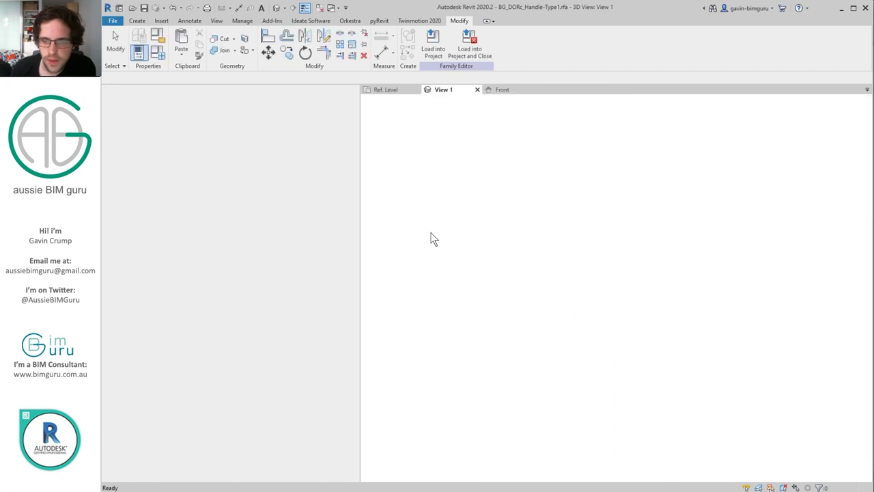
pyautogui.press('Escape')
pyautogui.press('Escape')
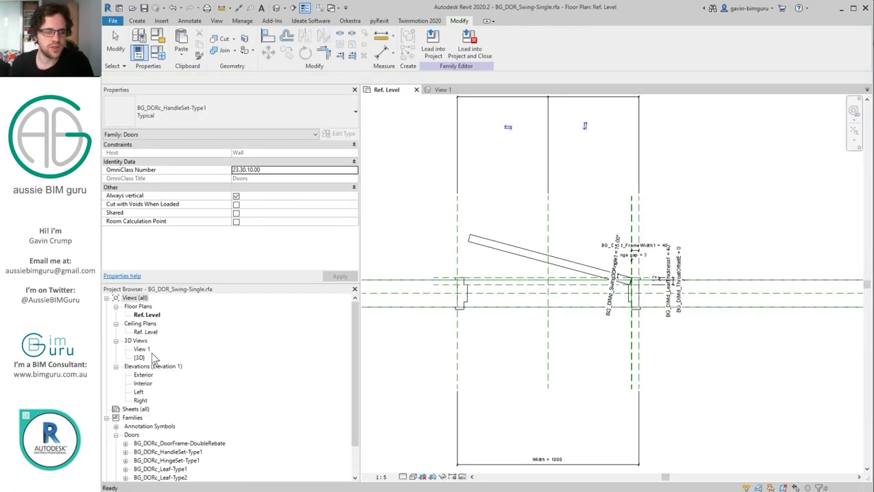
# Copy the door leaf in place with a 0 offset in 3D View 1 and change the copy to BG_DORc_HandleSet-Type1 : Typical
pyautogui.doubleClick(141, 348)
pyautogui.click(593, 273)
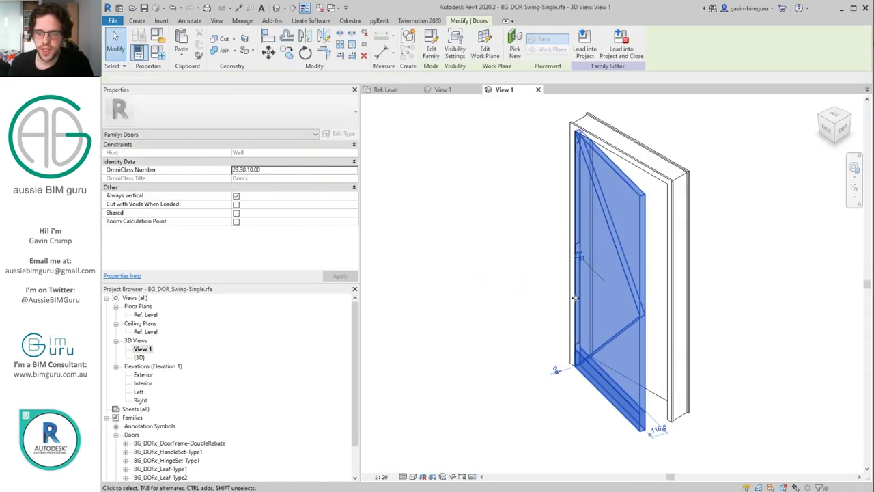
pyautogui.press('c')
pyautogui.press('o')
pyautogui.click(592, 280)
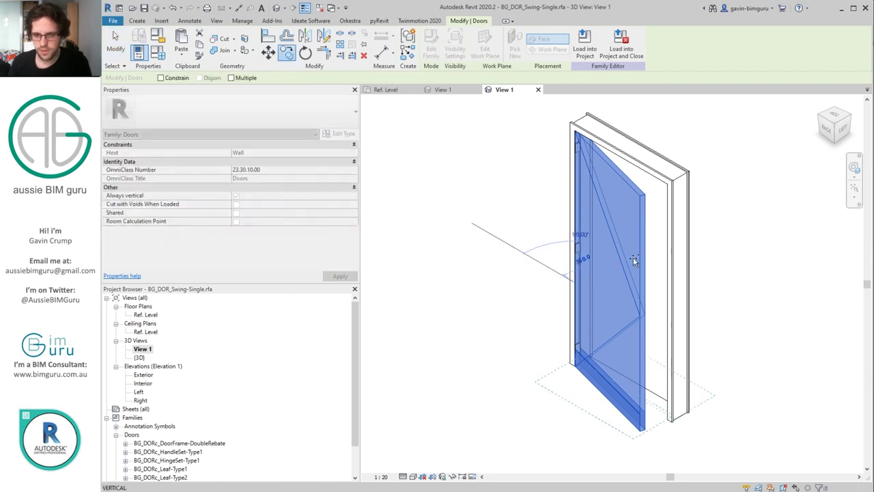
pyautogui.write('0')
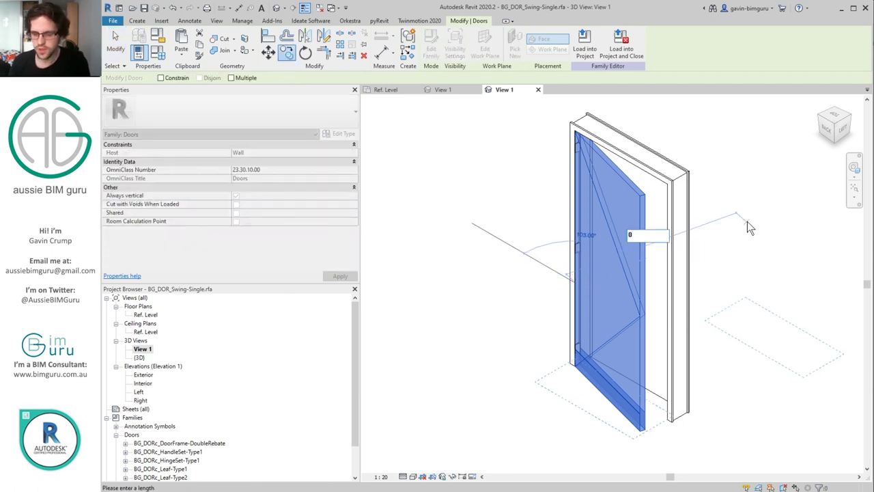
pyautogui.press('Return')
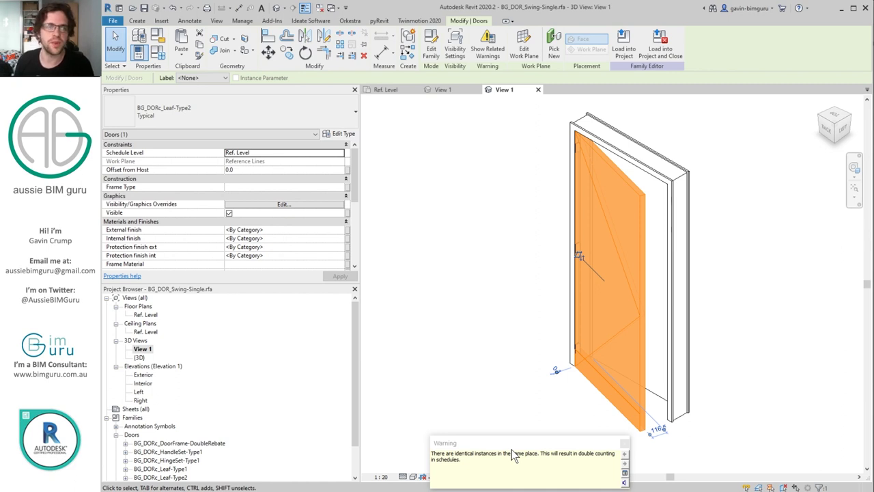
pyautogui.click(268, 111)
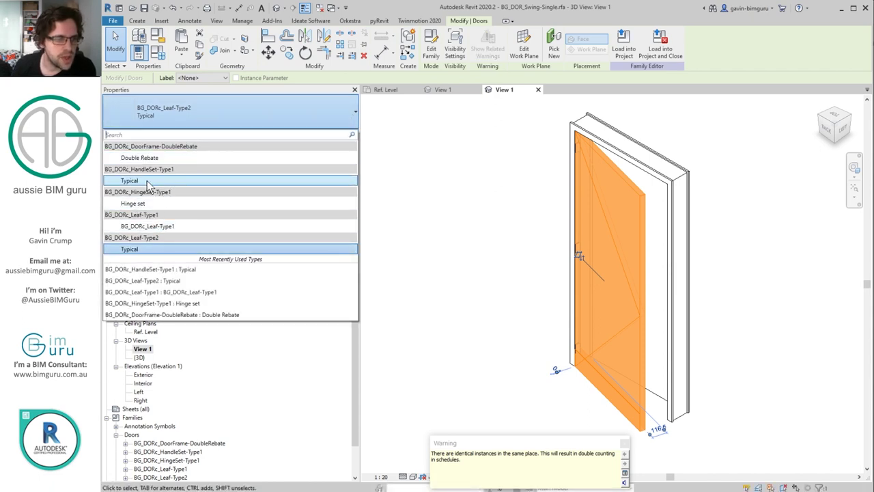
pyautogui.click(145, 180)
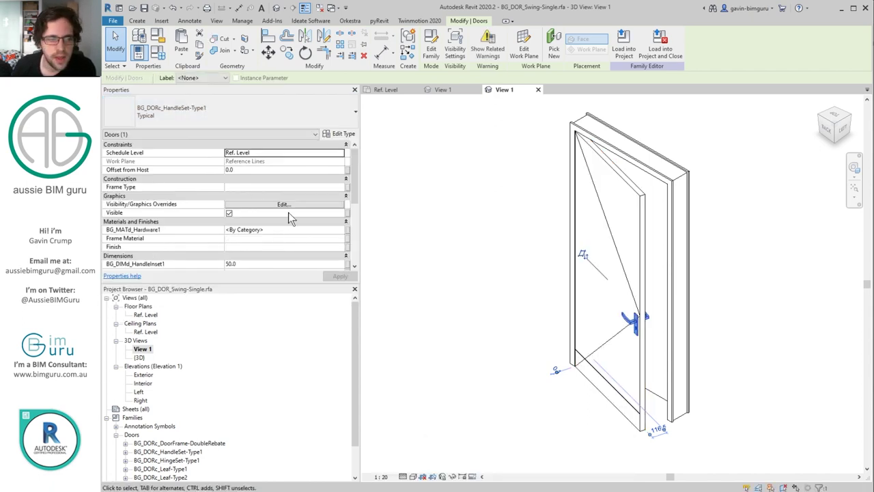
# Associate the handle set's BG_MATd_Hardware1 material with the door family's matching hardware material parameter
pyautogui.scroll(-1, 315, 212)
pyautogui.click(349, 212)
pyautogui.click(595, 194)
pyautogui.click(641, 296)
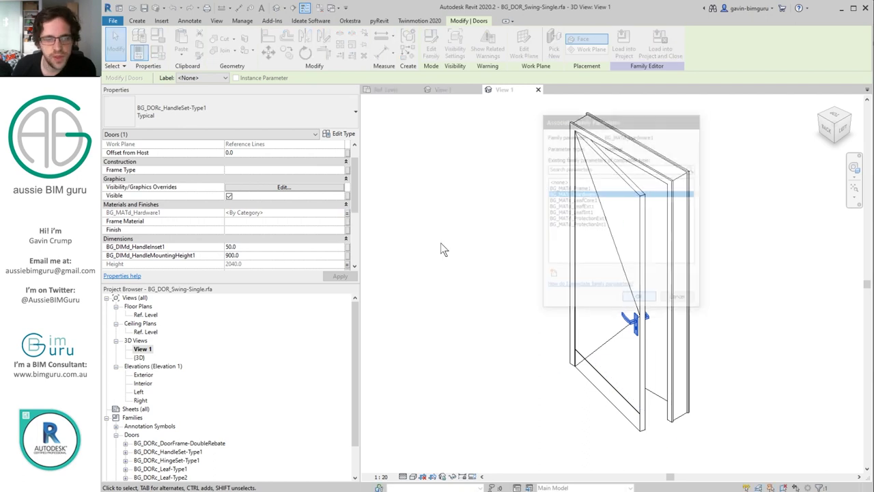
# Associate the handle set's inset and mounting height with BG_DIMd_HandleInset1 and BG_DIMd_HandleMountingHeight1
pyautogui.click(347, 247)
pyautogui.click(607, 200)
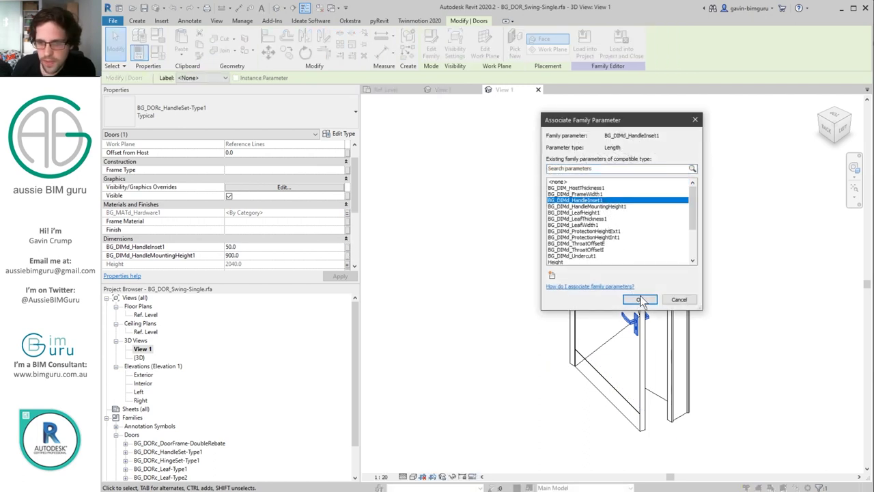
pyautogui.click(640, 299)
pyautogui.click(347, 255)
pyautogui.click(594, 206)
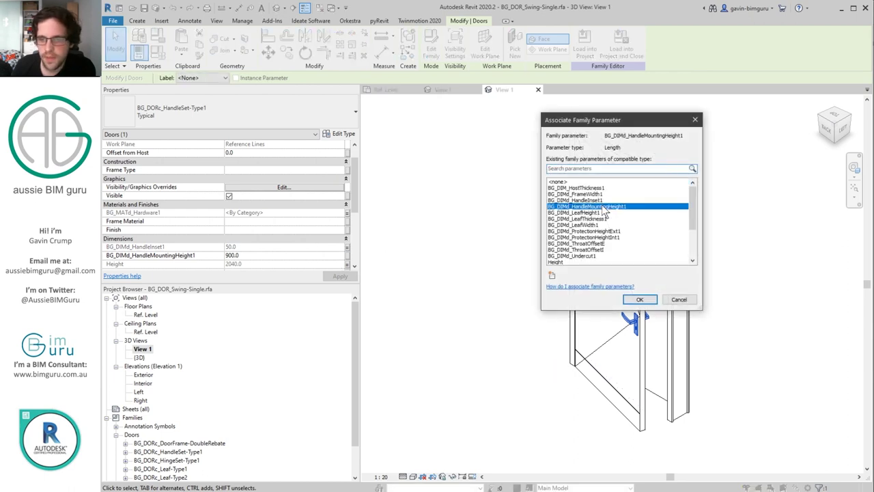
pyautogui.click(640, 300)
# Try the handle set's BG_DATd_IsHandleInt1 visibility option, leaving it enabled, and deselect the handle set
pyautogui.scroll(-5, 287, 226)
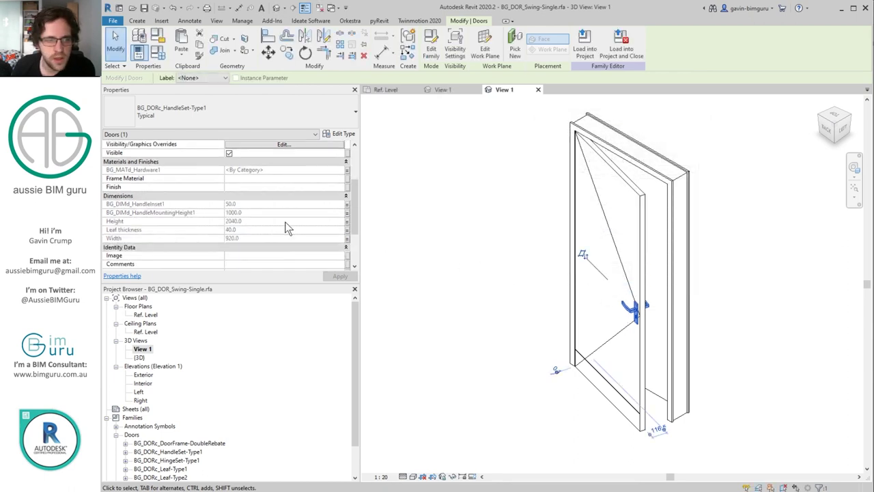
pyautogui.click(301, 212)
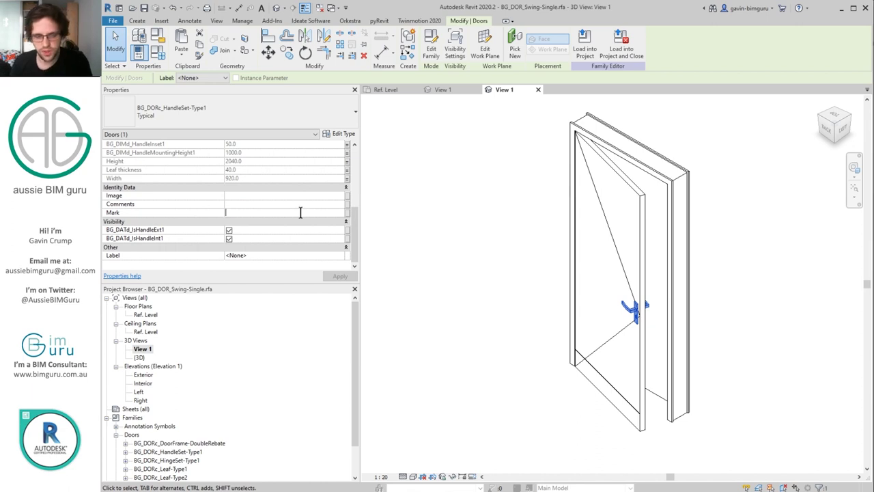
pyautogui.press('BackSpace')
pyautogui.click(229, 239)
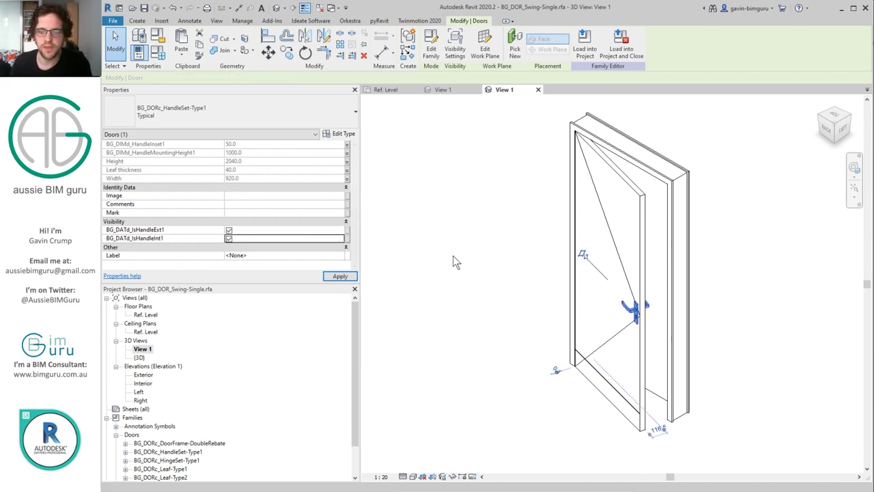
pyautogui.click(459, 235)
# Flex the door by entering a narrower leaf width in the family types and accept the change
pyautogui.click(157, 52)
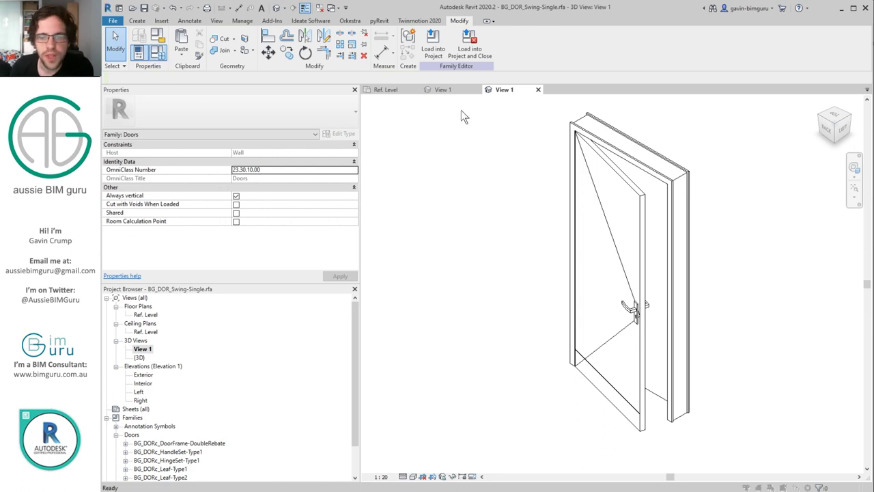
pyautogui.click(163, 266)
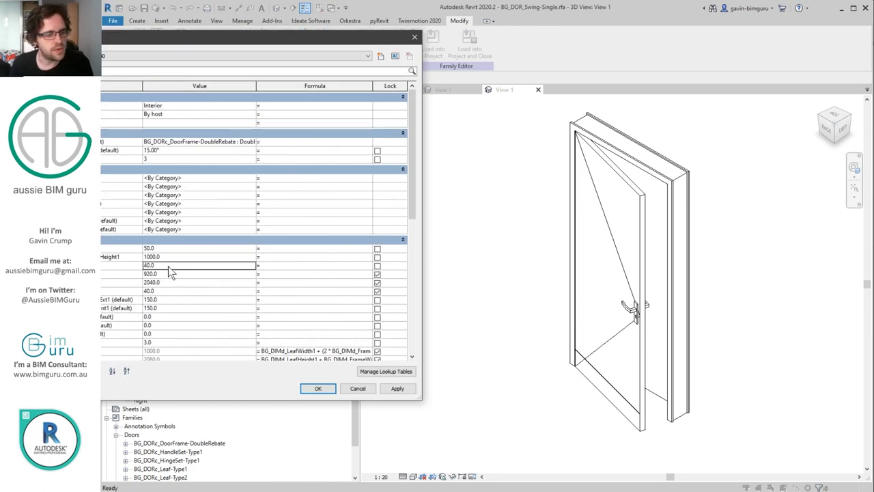
pyautogui.click(173, 274)
pyautogui.write('7')
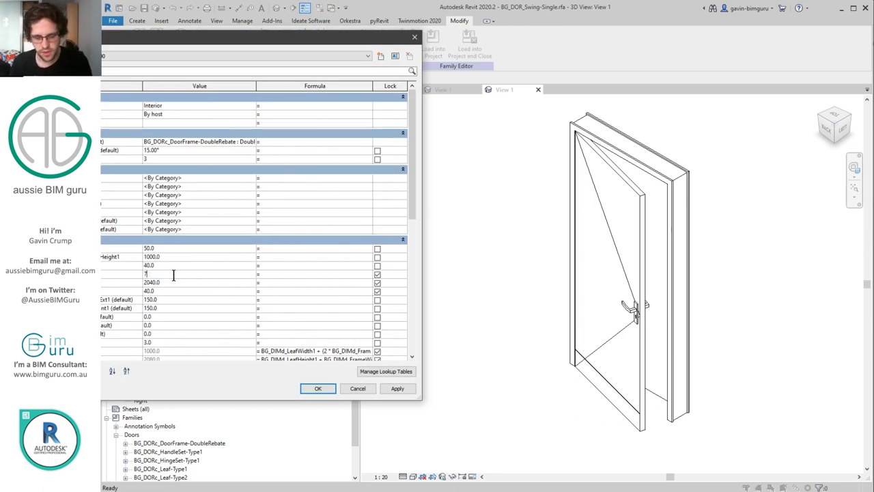
pyautogui.click(330, 388)
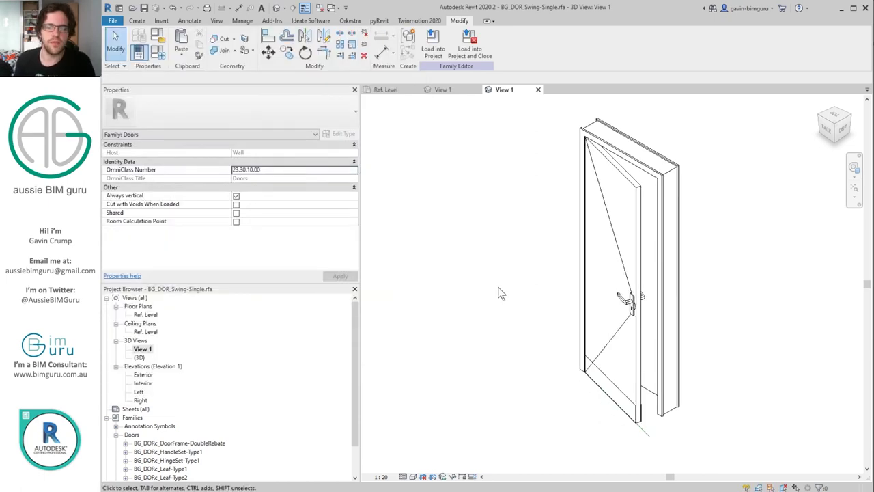
# Set the leaf's default 3D swing angle to 90° in the family types and accept the change
pyautogui.click(158, 51)
pyautogui.click(205, 151)
pyautogui.write('90')
pyautogui.click(317, 388)
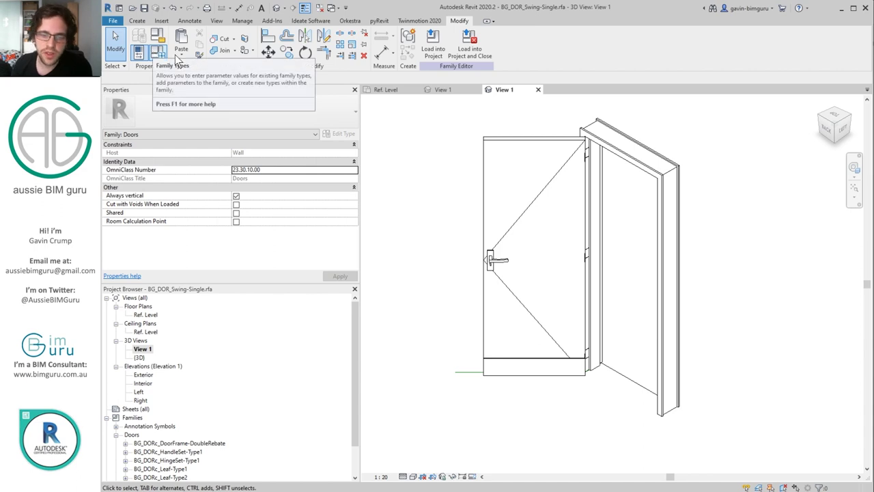
# Clear the leaf selection and select the nested handle set on the open leaf
pyautogui.click(487, 150)
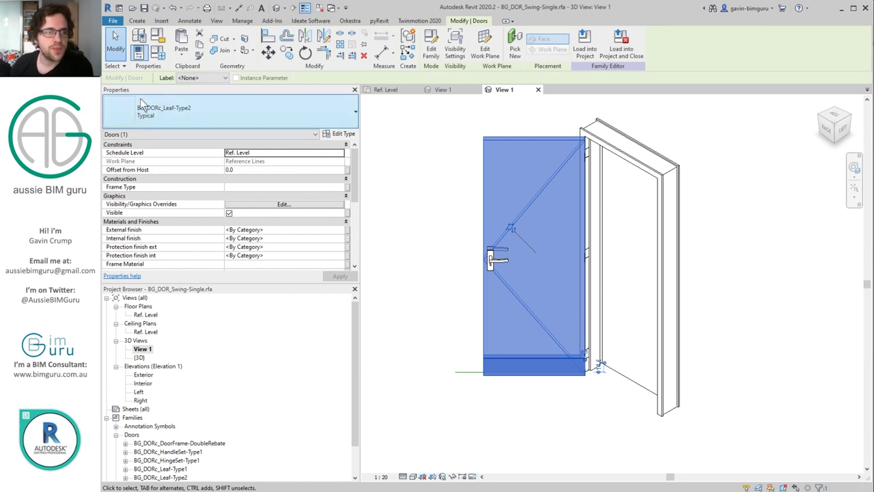
pyautogui.click(408, 175)
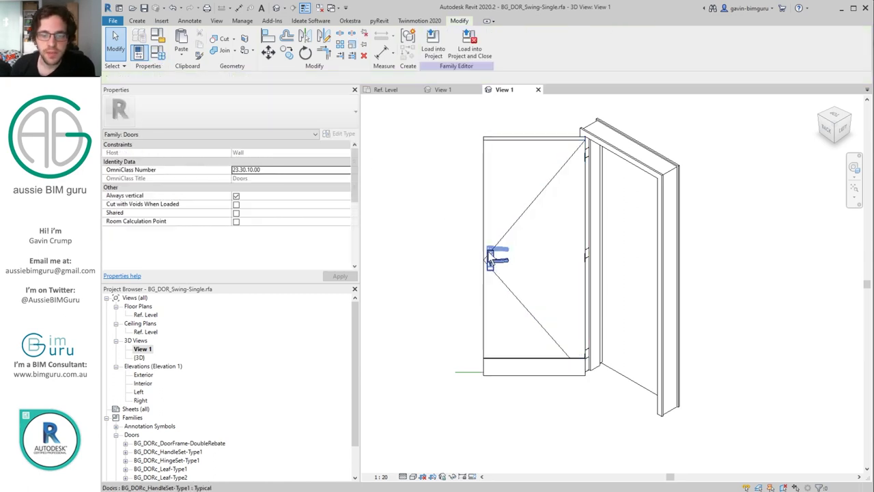
pyautogui.click(498, 254)
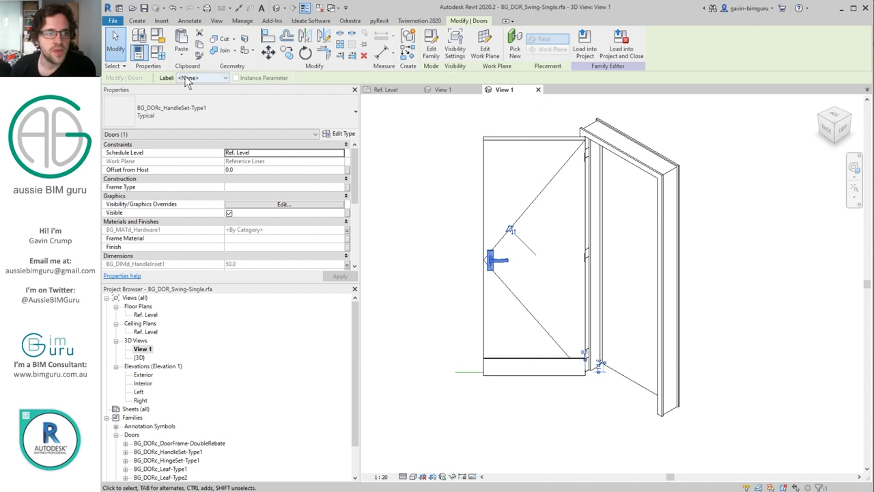